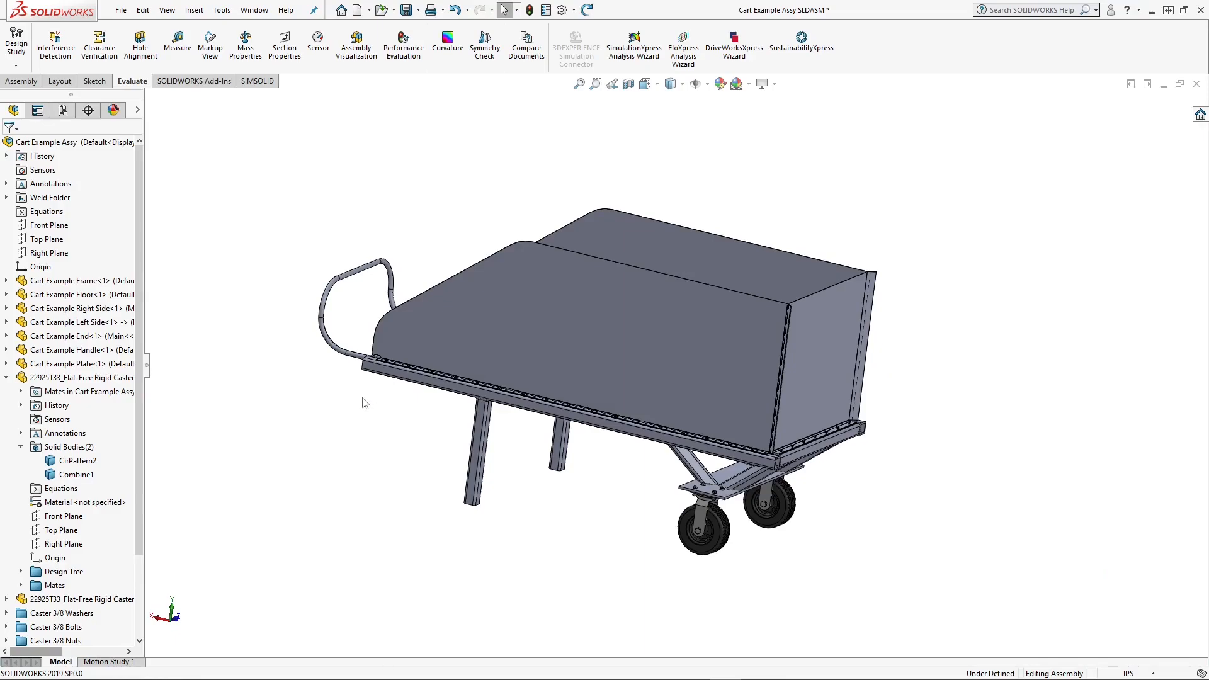
Examine the cart assembly overall, then its rear corner, the caster mounting plate, welds and bolted wheels up close.
middle_click_drag(761, 199, 740, 251)
scroll(739, 251, "down", 1)
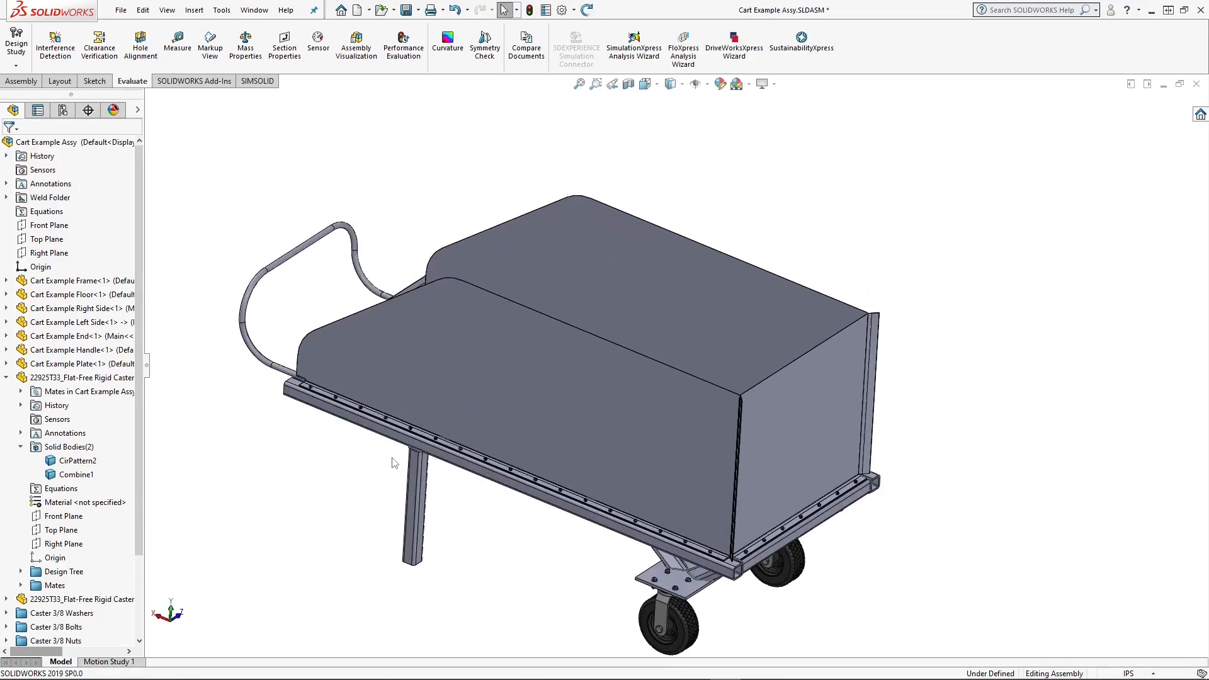
scroll(394, 463, "down", 2)
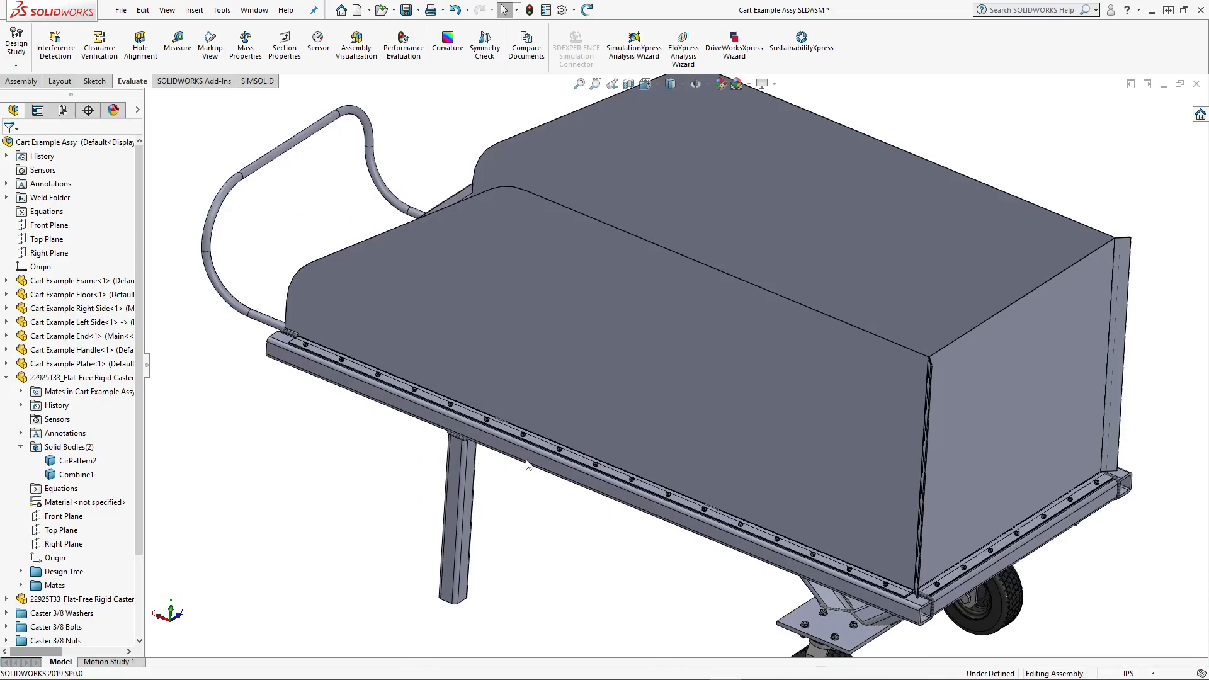
scroll(778, 505, "up", 2)
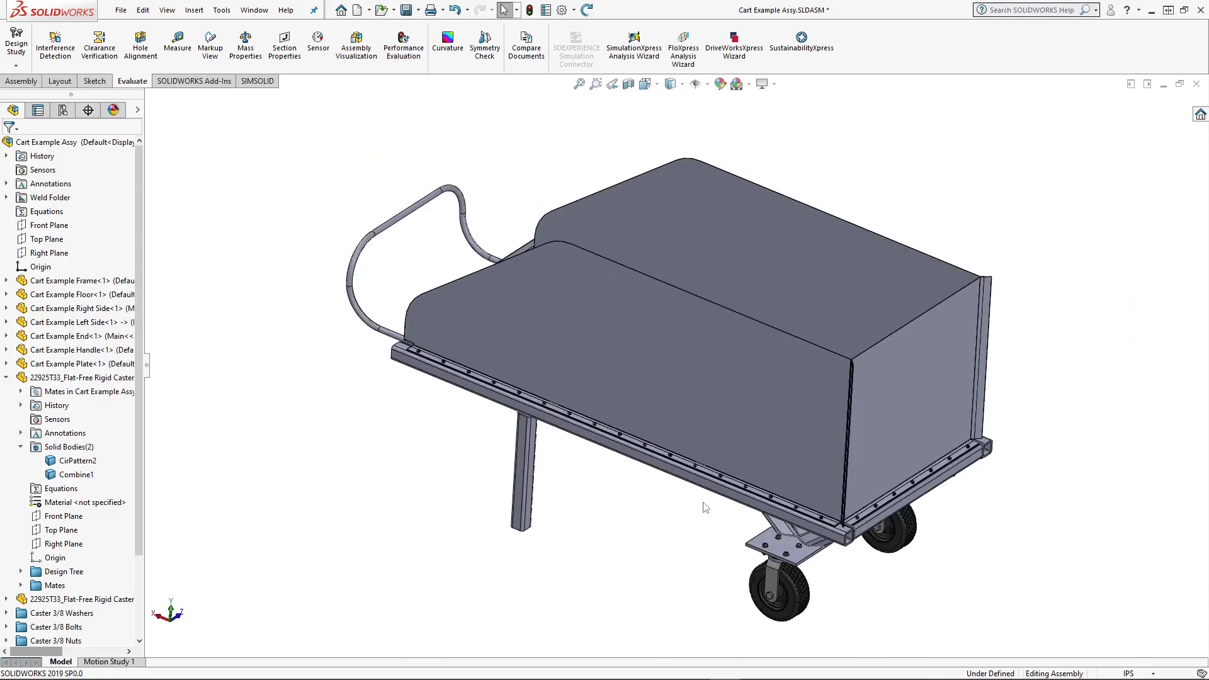
middle_click_drag(864, 527, 734, 519)
scroll(733, 518, "down", 6)
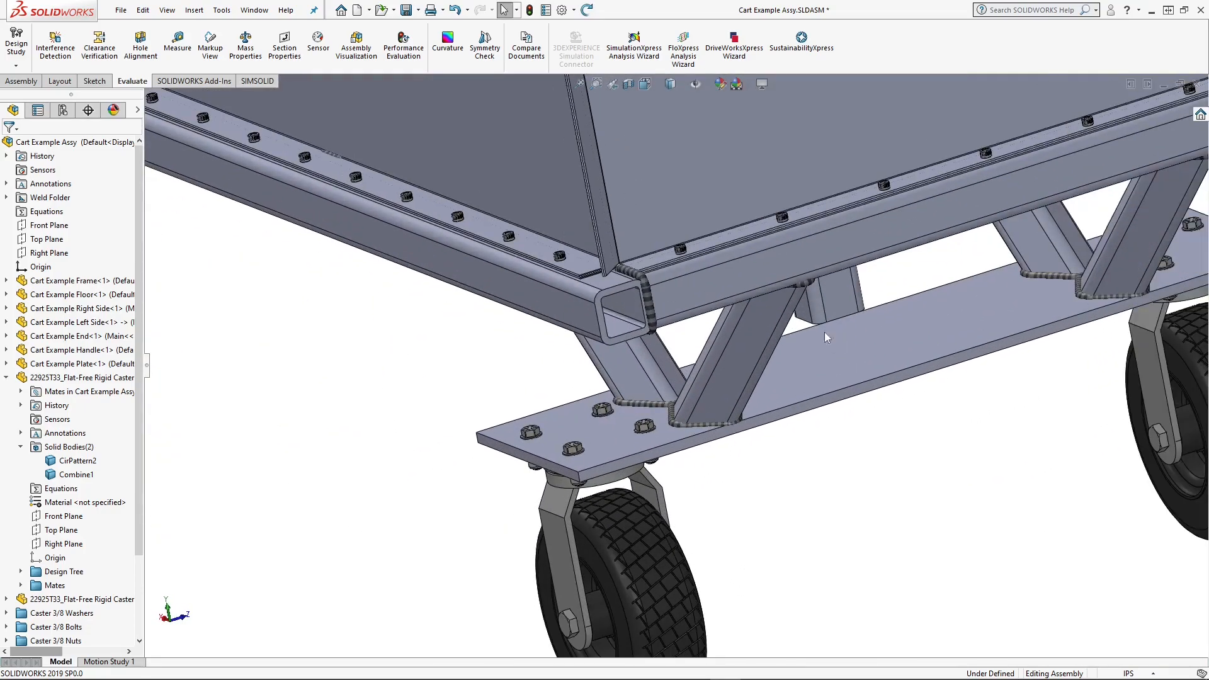
scroll(762, 505, "up", 5)
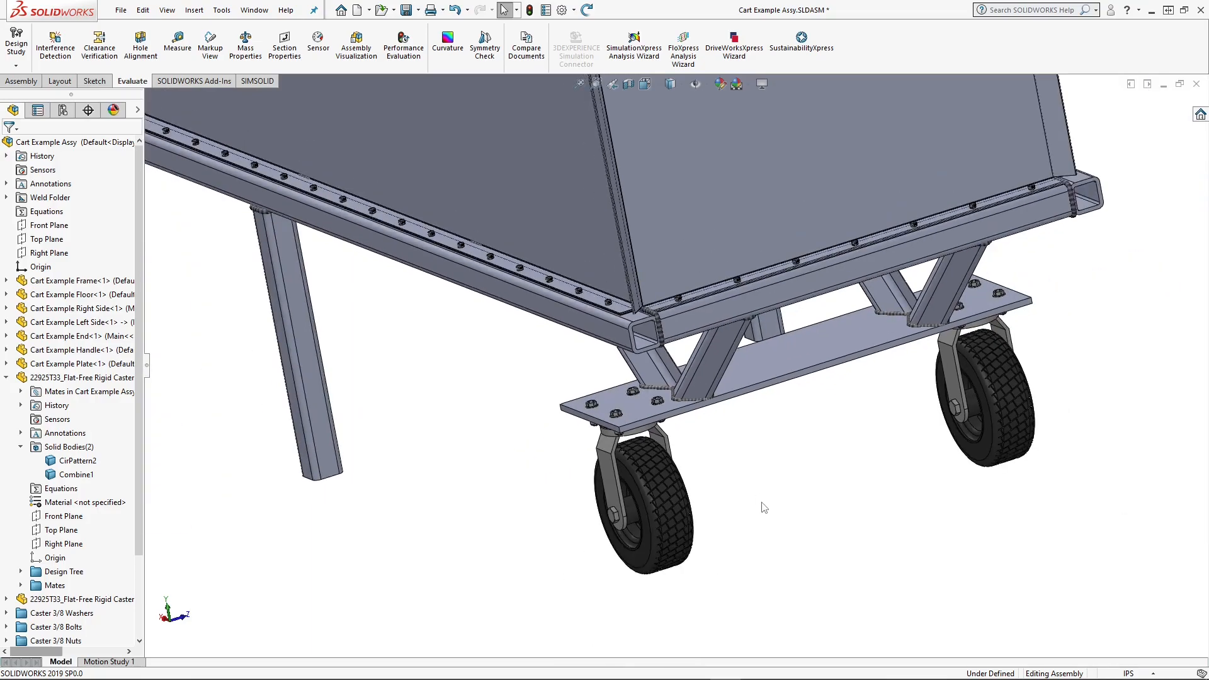
scroll(724, 441, "up", 3)
Examine the cart from the handle end and along its side panel, legs and rear corner.
middle_click_drag(554, 188, 543, 435)
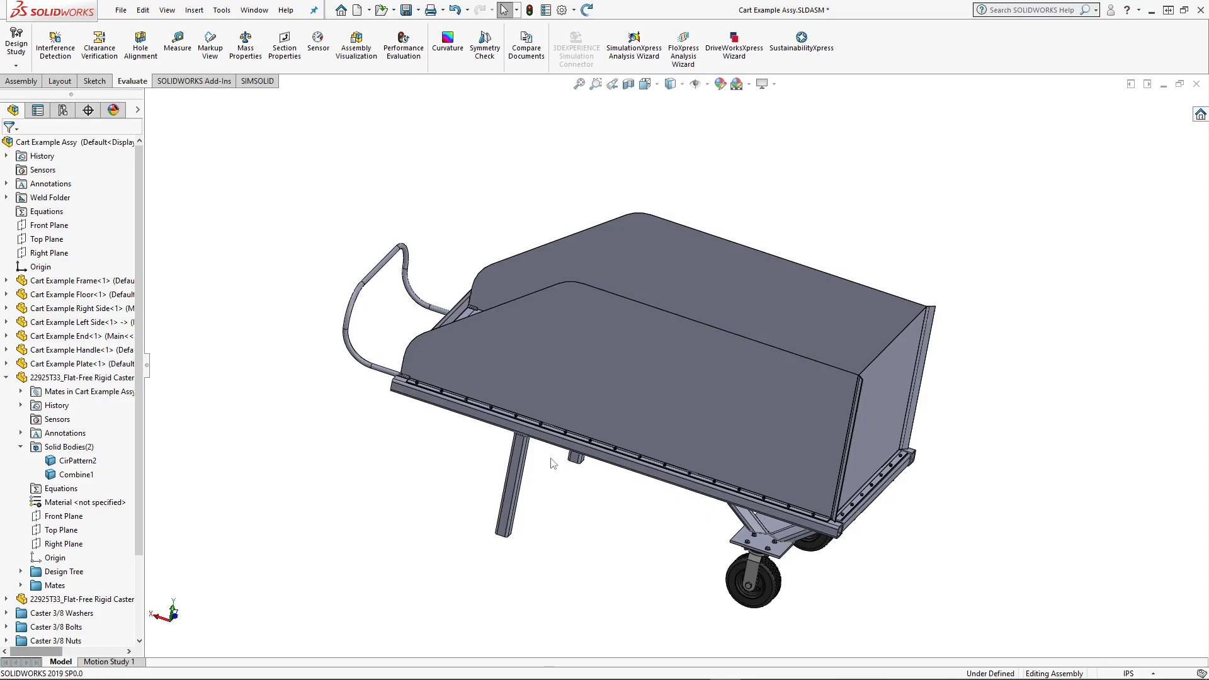
middle_click_drag(433, 460, 504, 460)
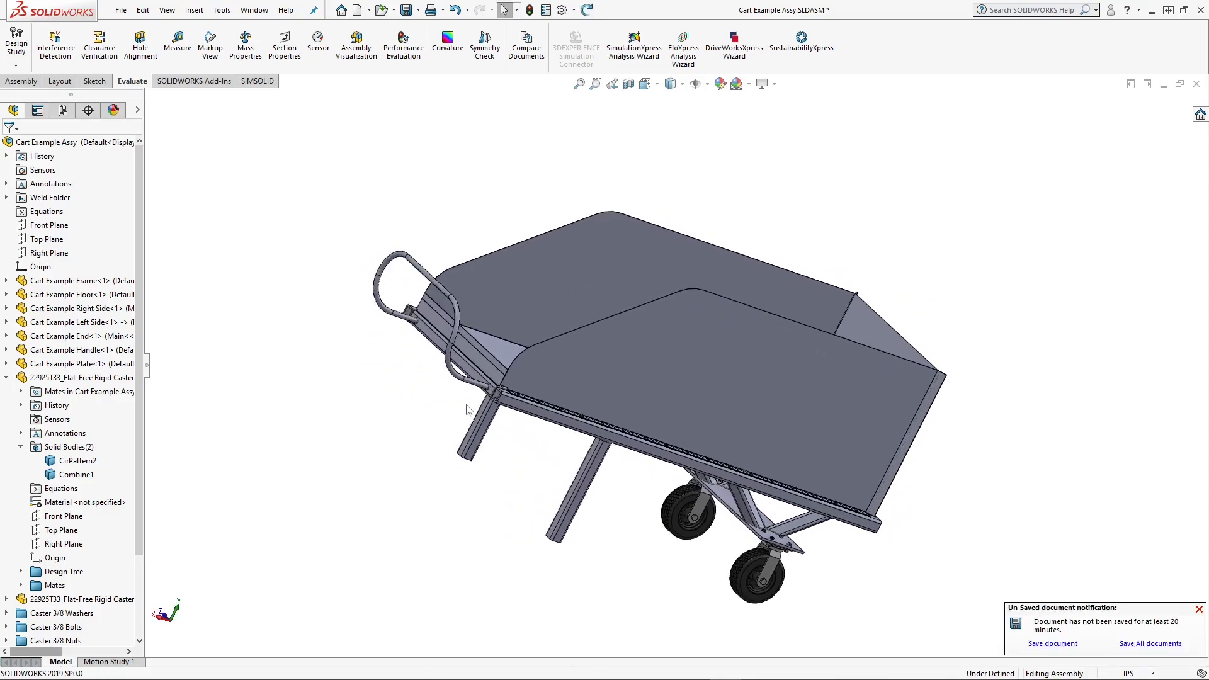
scroll(495, 398, "down", 2)
scroll(494, 399, "down", 1)
scroll(524, 431, "up", 1)
middle_click_drag(524, 431, 414, 402)
middle_click_drag(659, 362, 720, 378)
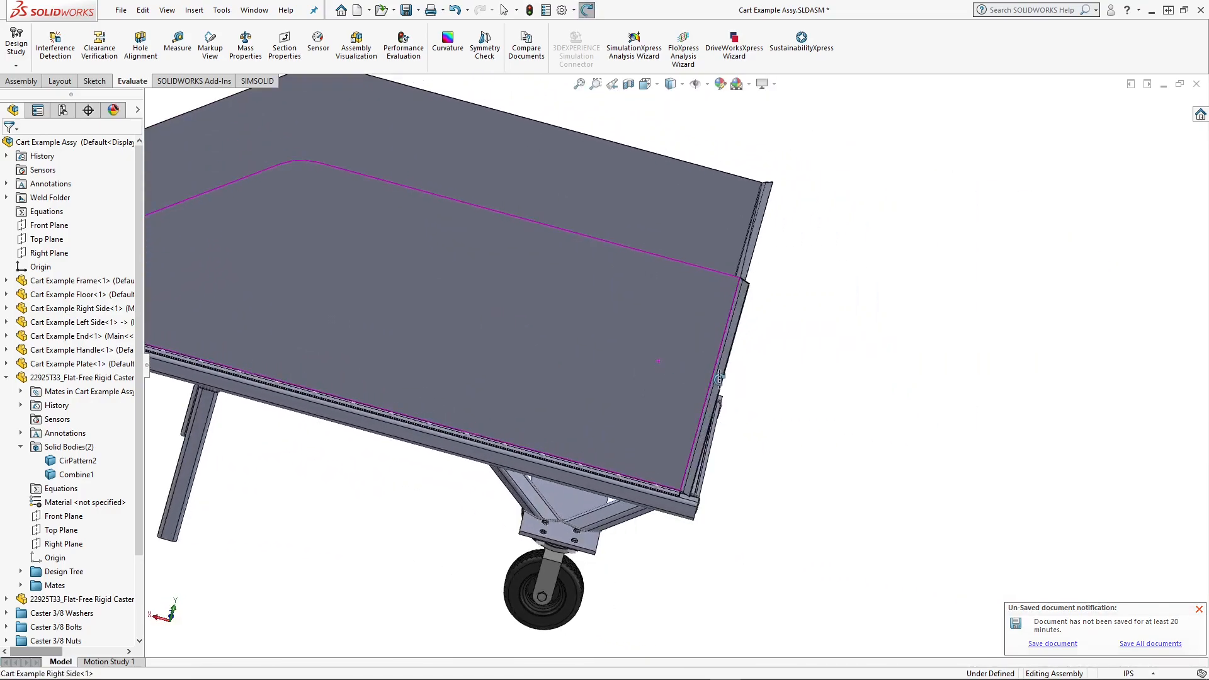
scroll(724, 347, "down", 2)
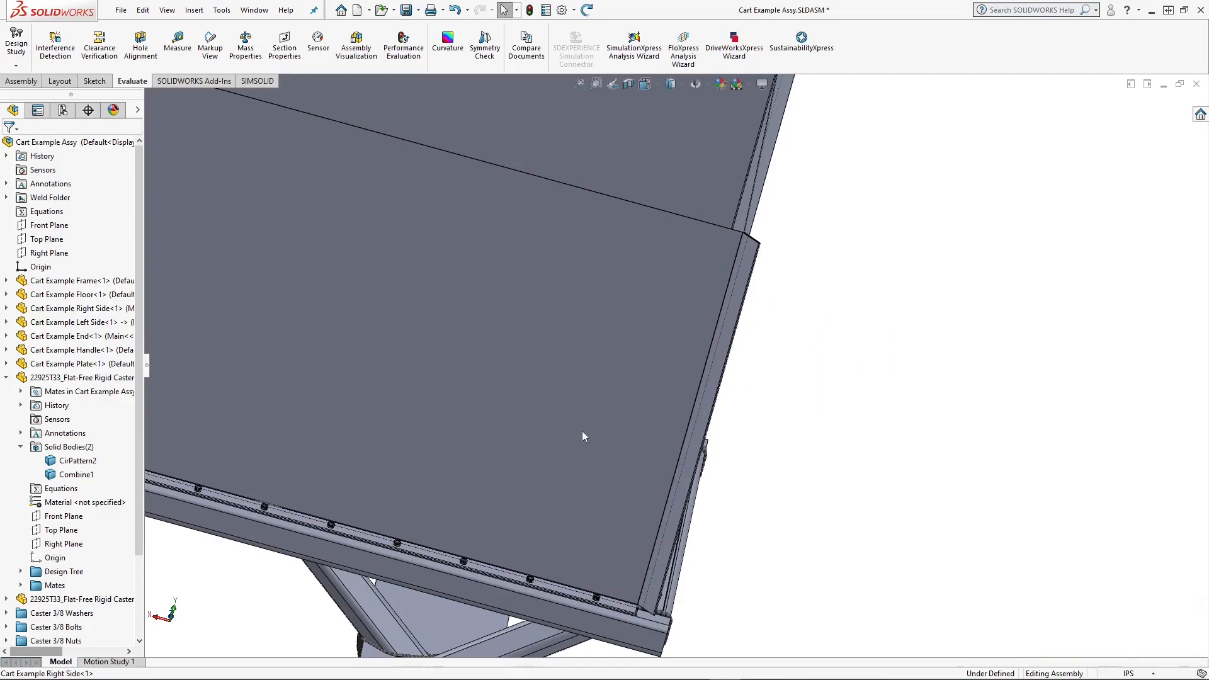
scroll(583, 430, "up", 10)
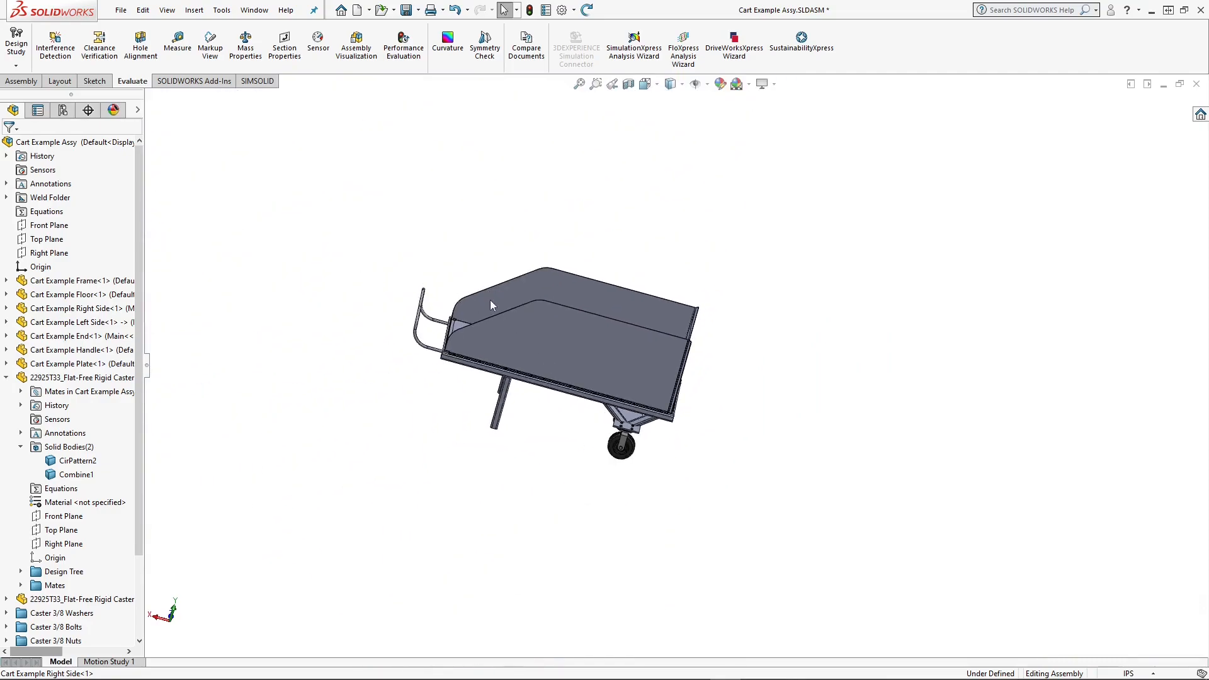
scroll(491, 304, "down", 4)
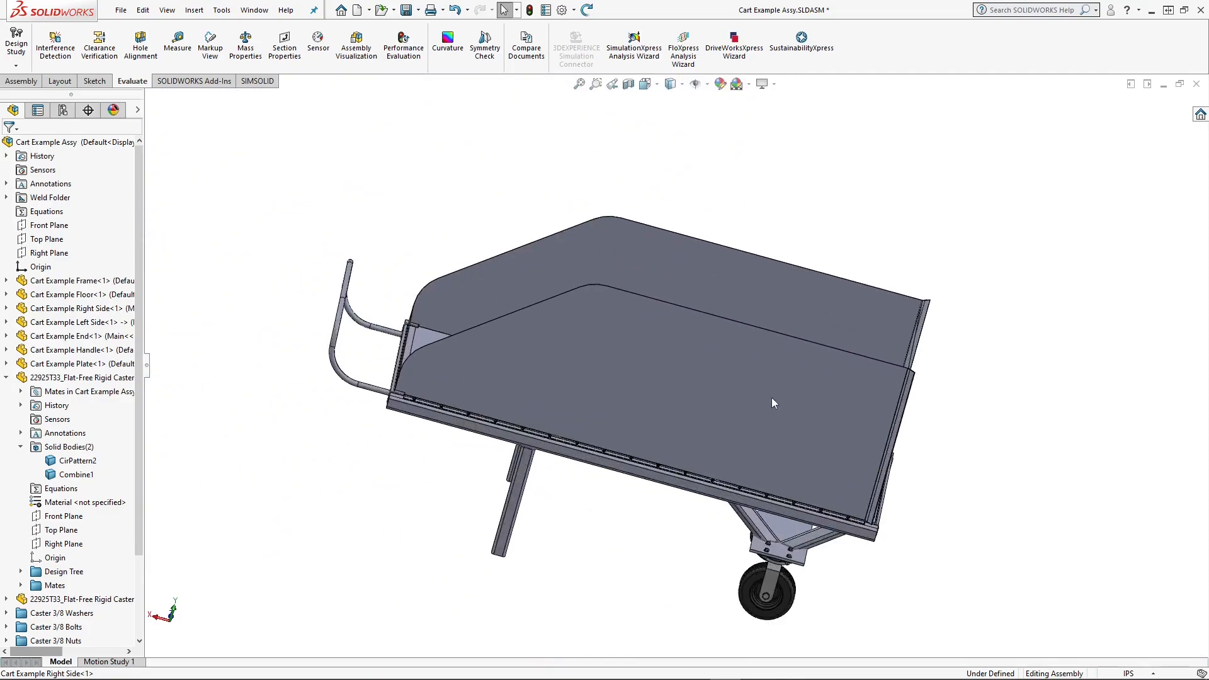
scroll(772, 398, "down", 1)
scroll(772, 398, "up", 1)
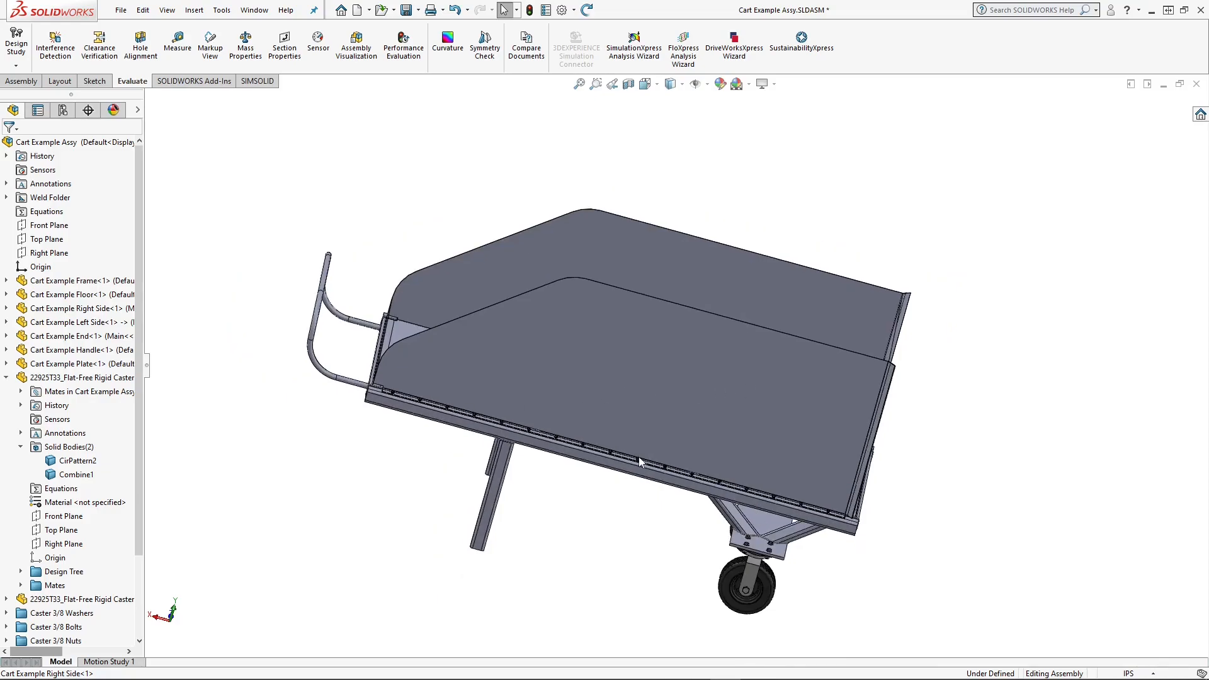
Collapse the expanded caster in the tree and highlight a frame leg, each rigid caster and the Caster 3/8 Washers folder in the model.
left_click(6, 379)
middle_click_drag(510, 486, 516, 444)
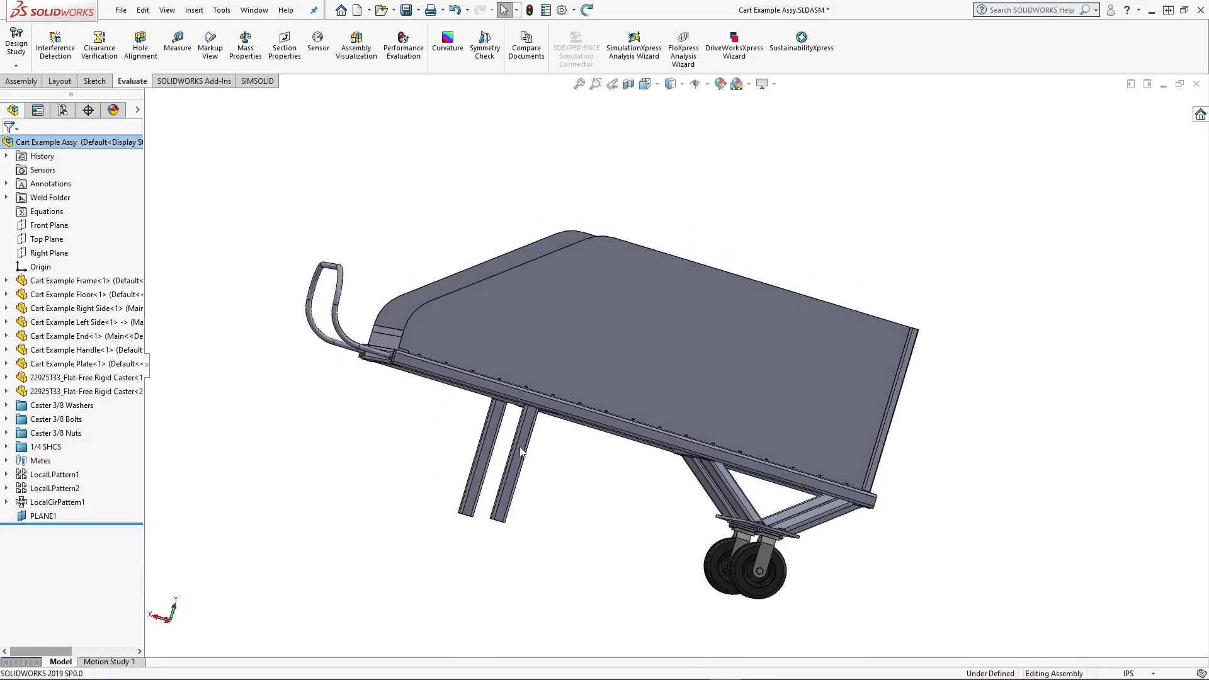
left_click(522, 452)
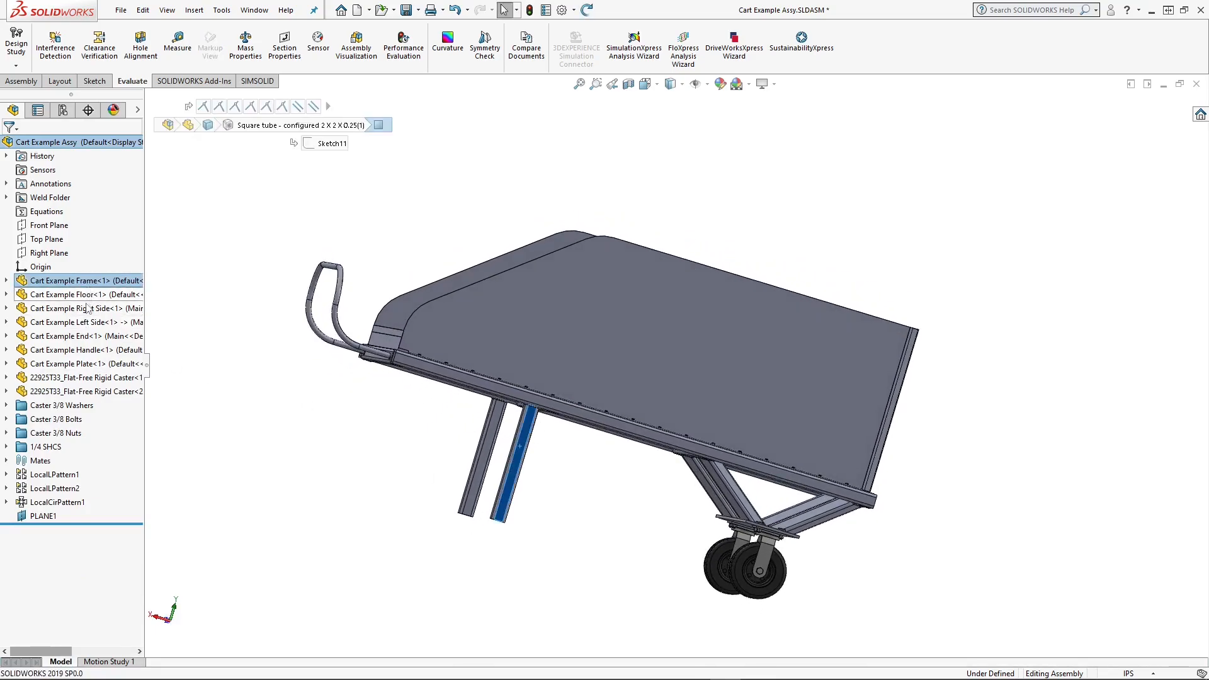
left_click(81, 380)
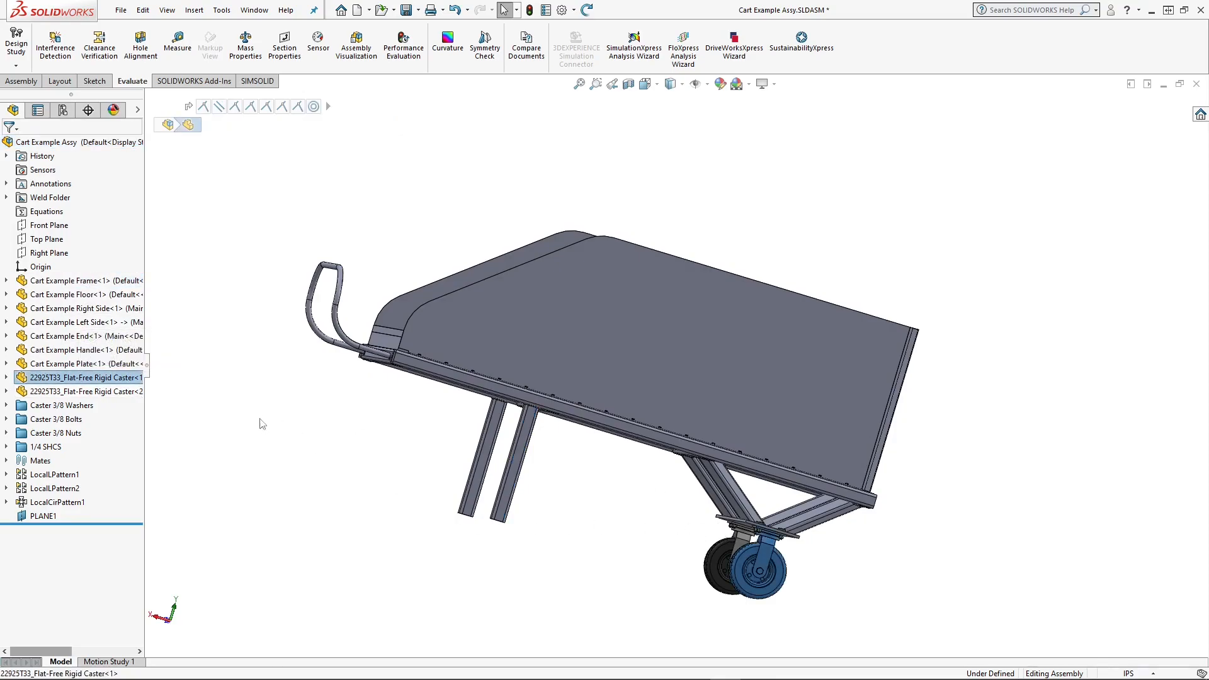
left_click(81, 391)
middle_click_drag(696, 530, 718, 559)
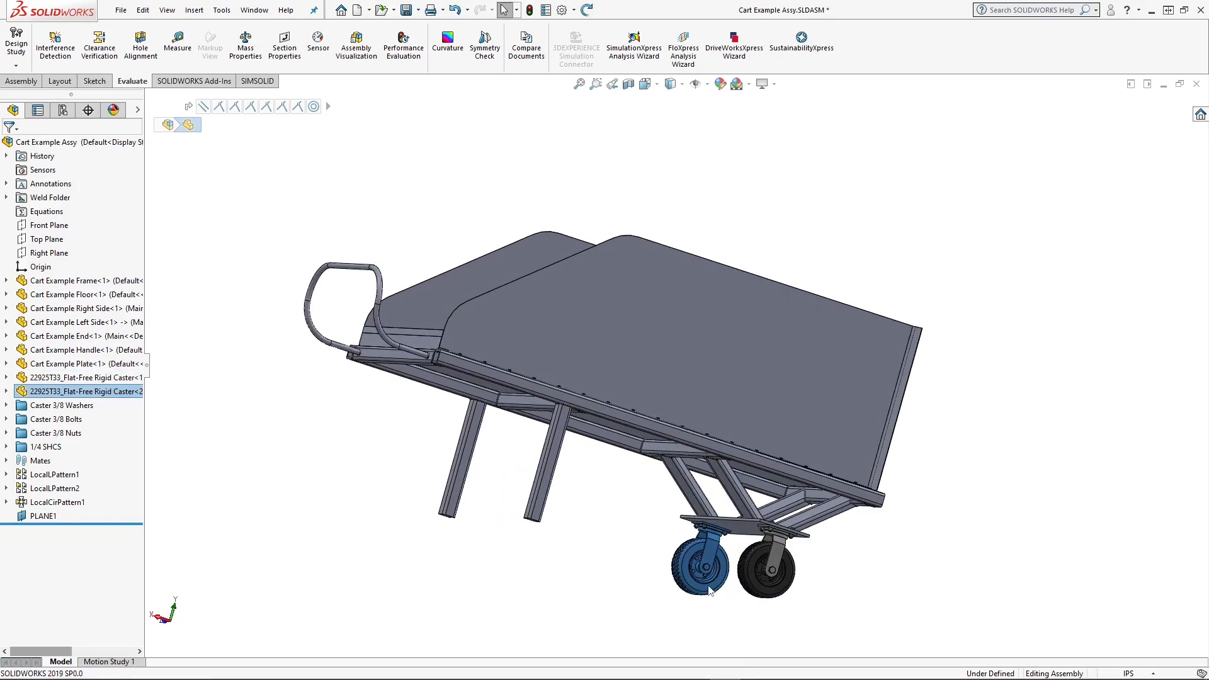
scroll(710, 591, "down", 3)
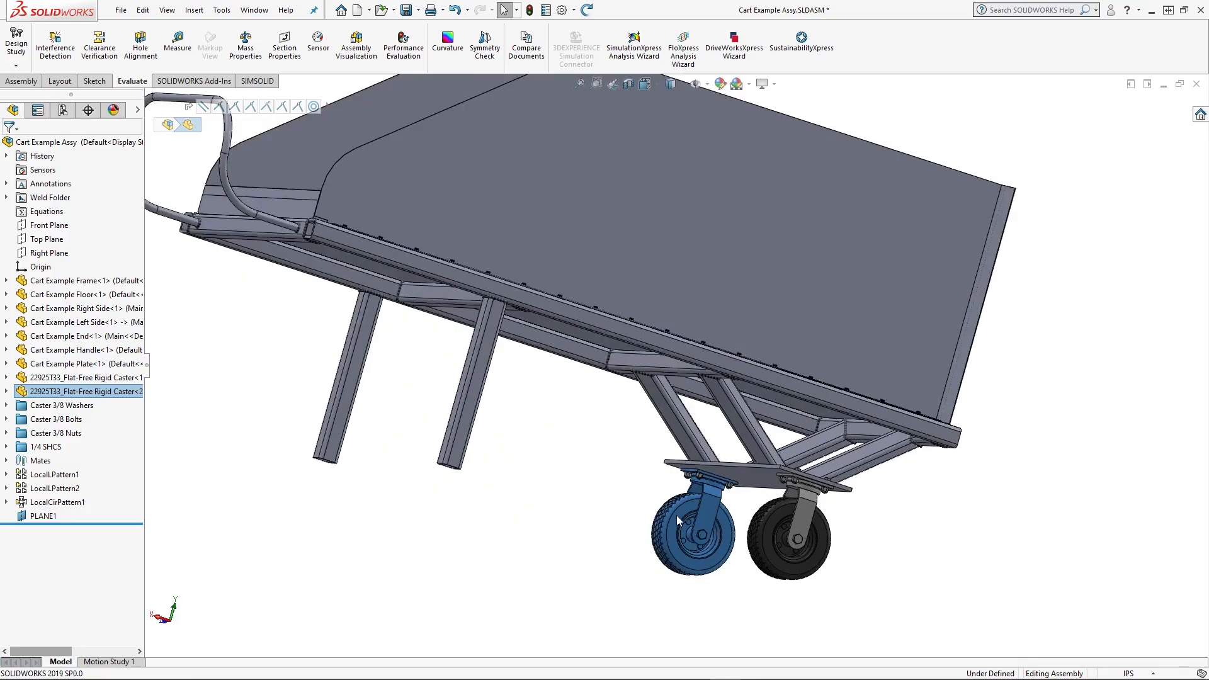
key("f")
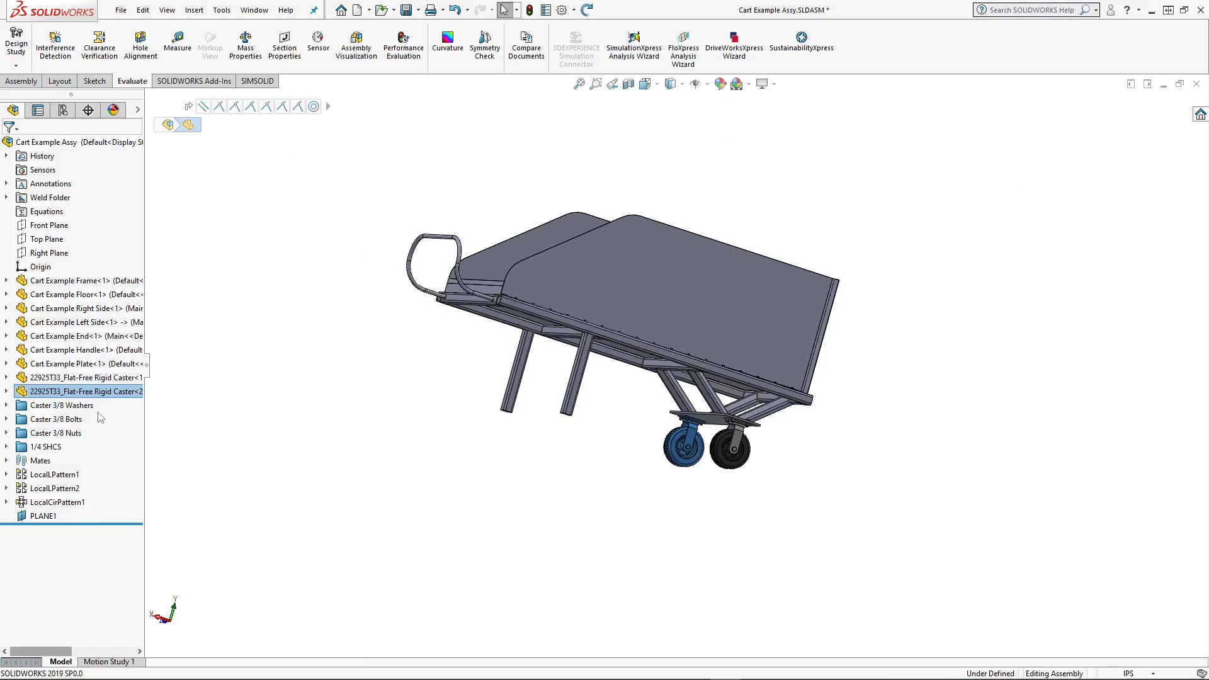
left_click(76, 406)
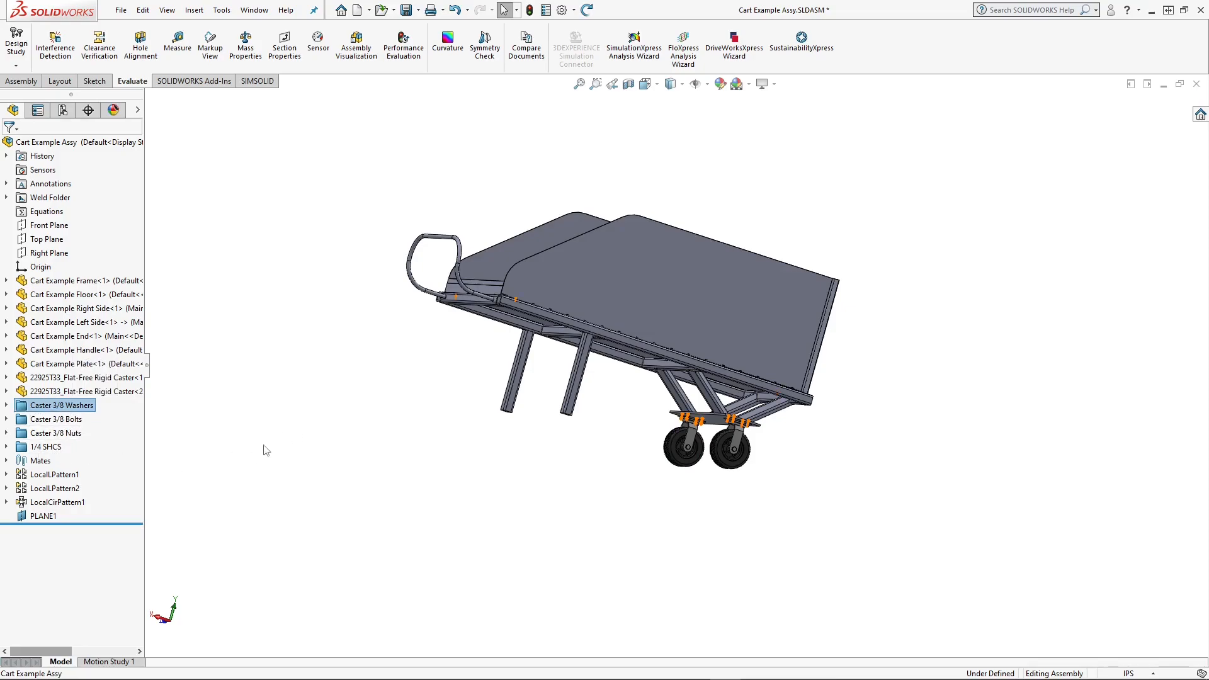
middle_click_drag(527, 440, 520, 410)
scroll(625, 301, "down", 3)
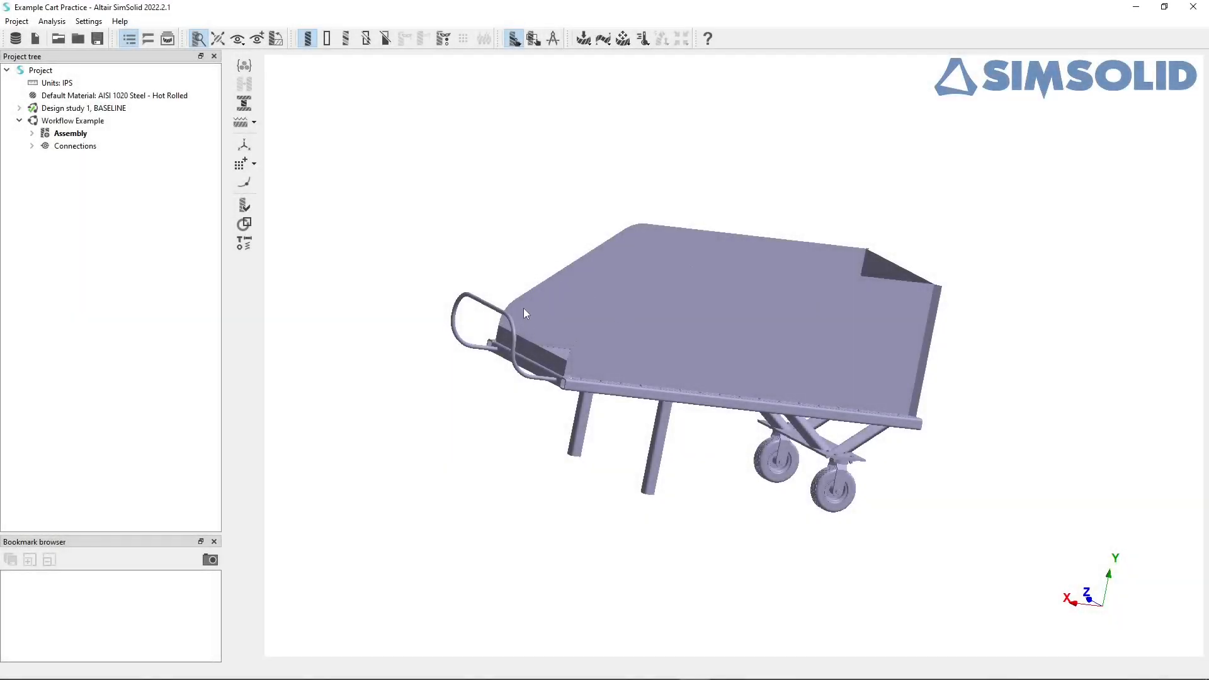
In Altair SimSolid, select the project's default material entry and expand the Assembly and 22925T33_Flat-Free Rigid Caster-1 to show their parts.
middle_click_drag(719, 428, 611, 411)
scroll(891, 433, "up", 2)
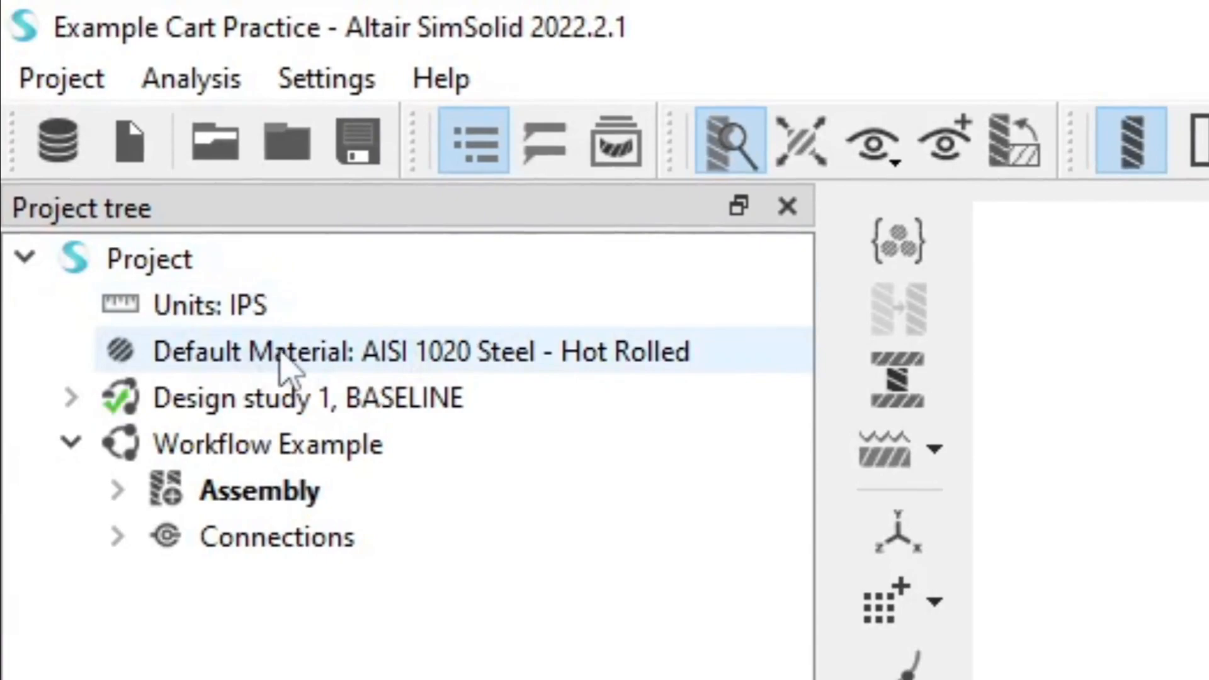
left_click(285, 353)
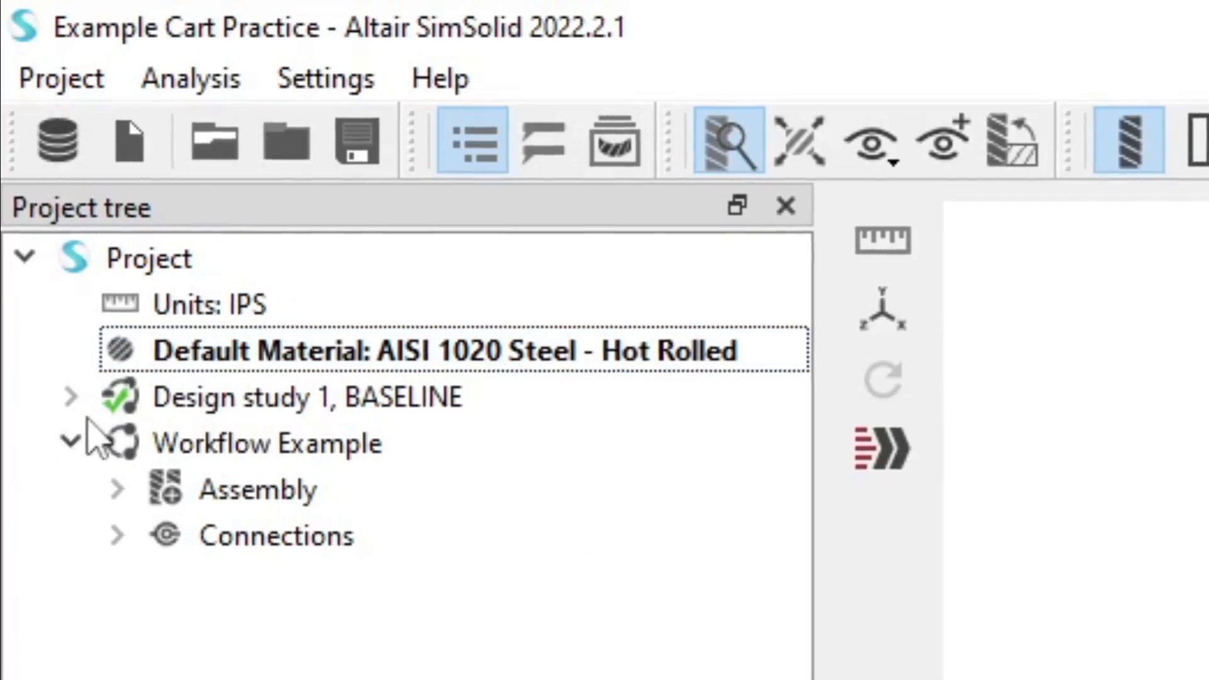
left_click(118, 490)
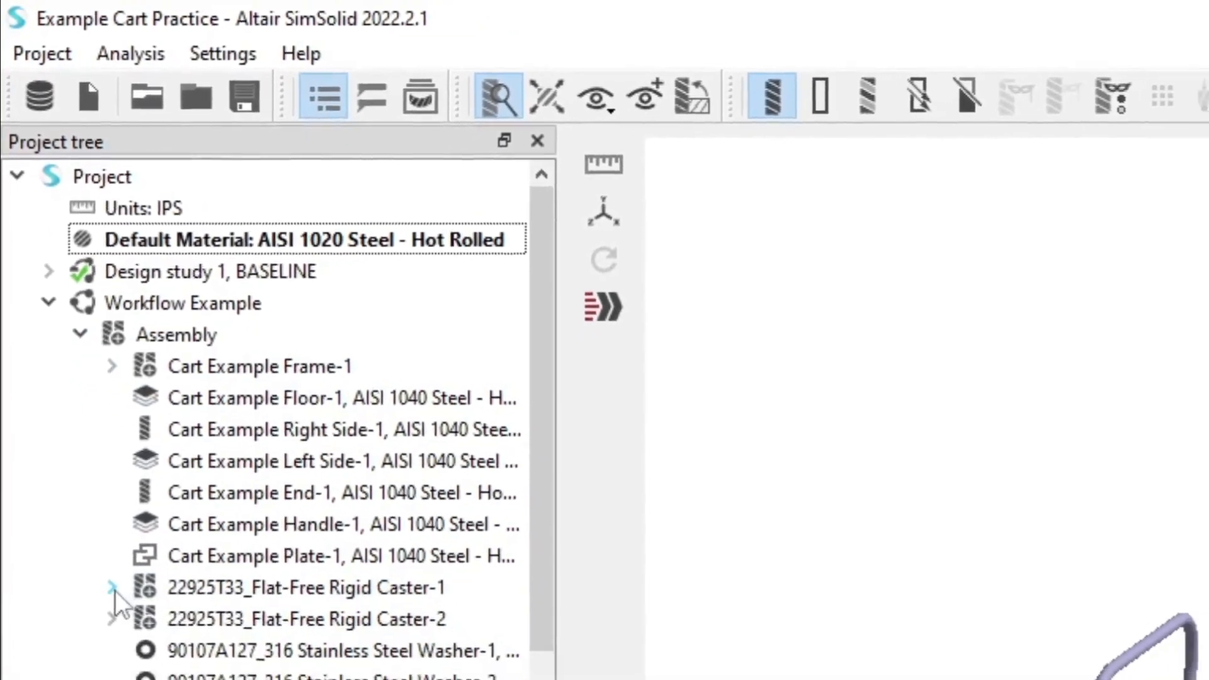
left_click(114, 591)
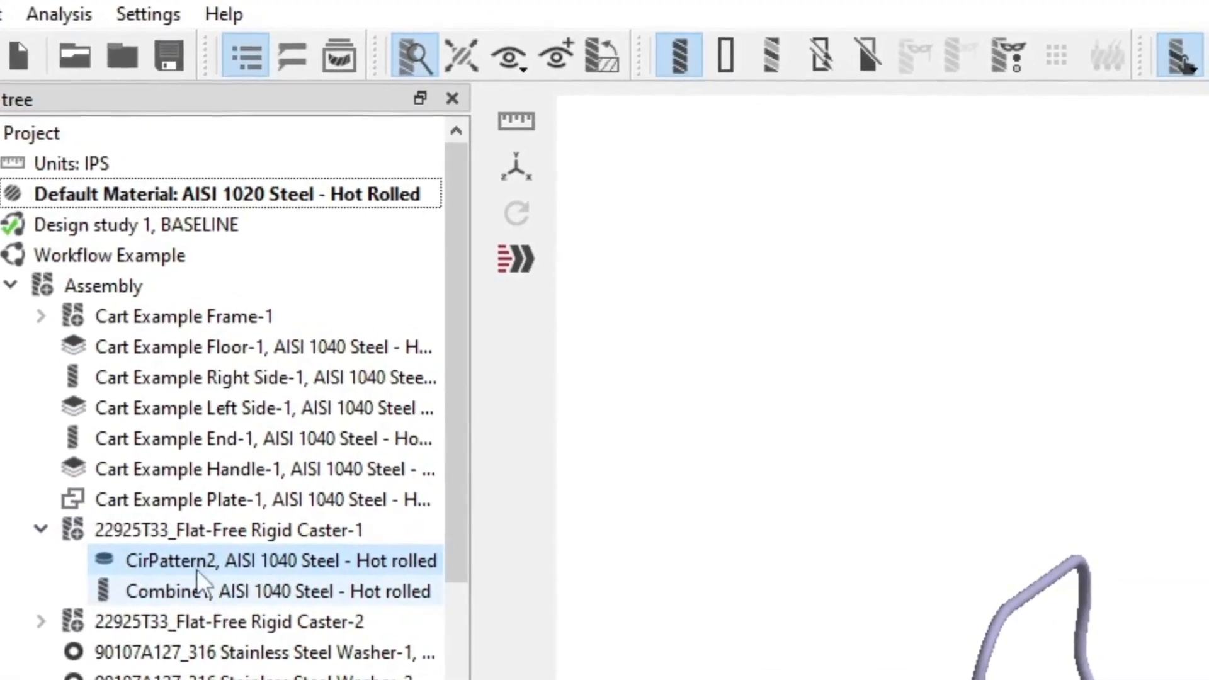
View the generic Rubber material's properties for the CirPattern2 wheel of Caster-1, and close the material settings without applying it.
left_click(201, 565)
right_click(195, 563)
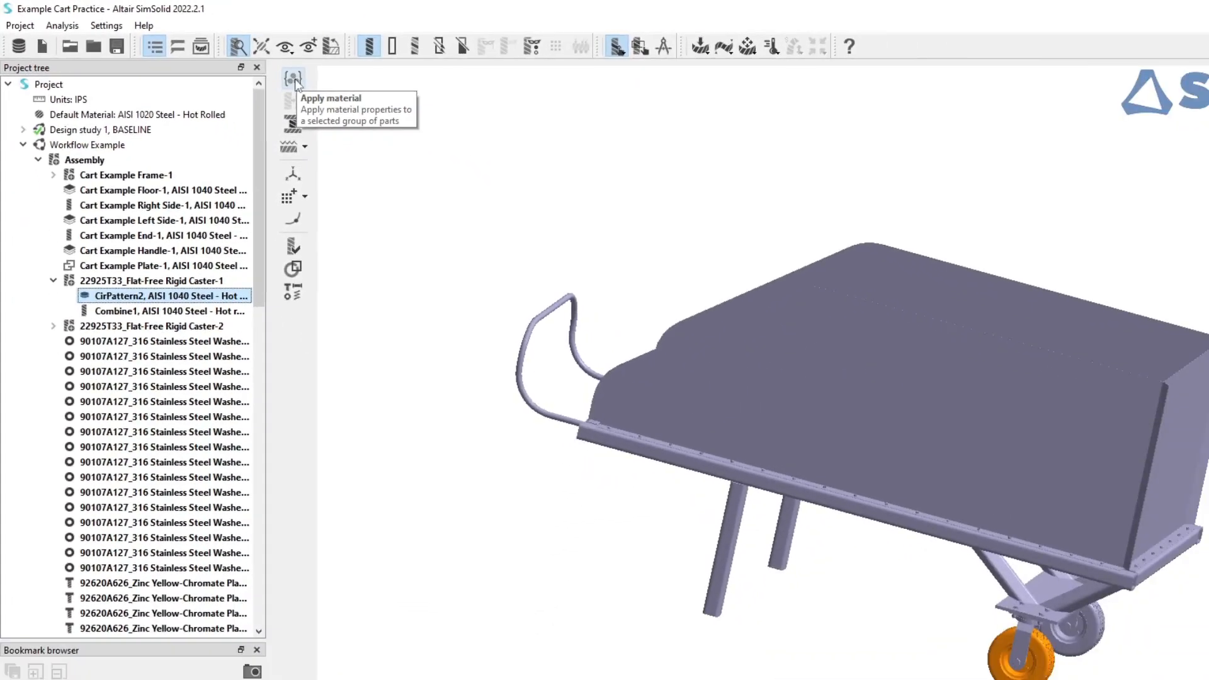
left_click(294, 79)
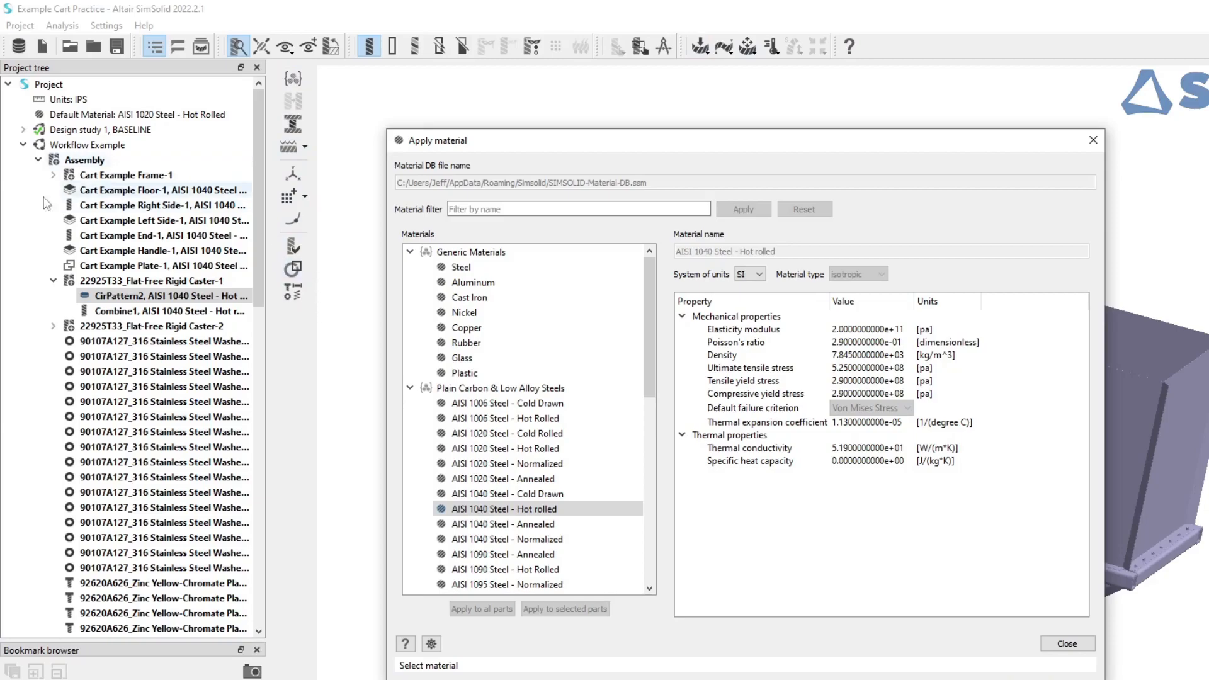
left_click(394, 108)
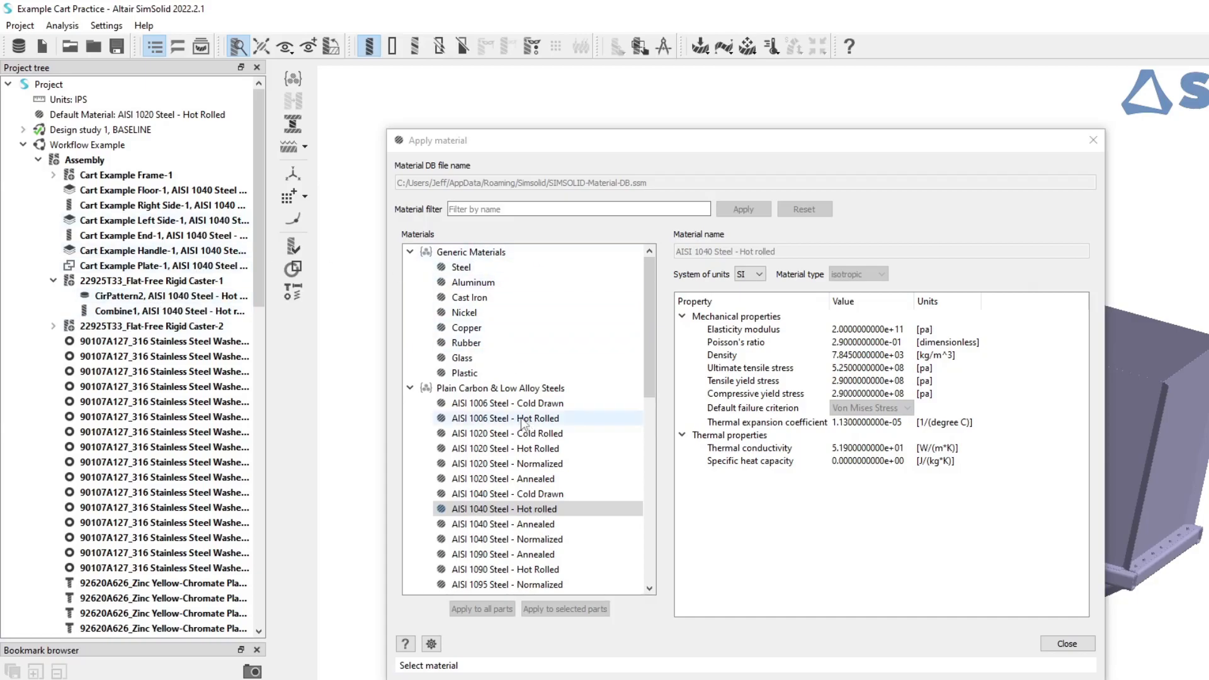
mouse_move(648, 330)
left_mouse_down()
mouse_move(644, 409)
mouse_move(643, 336)
left_mouse_up()
left_click(462, 343)
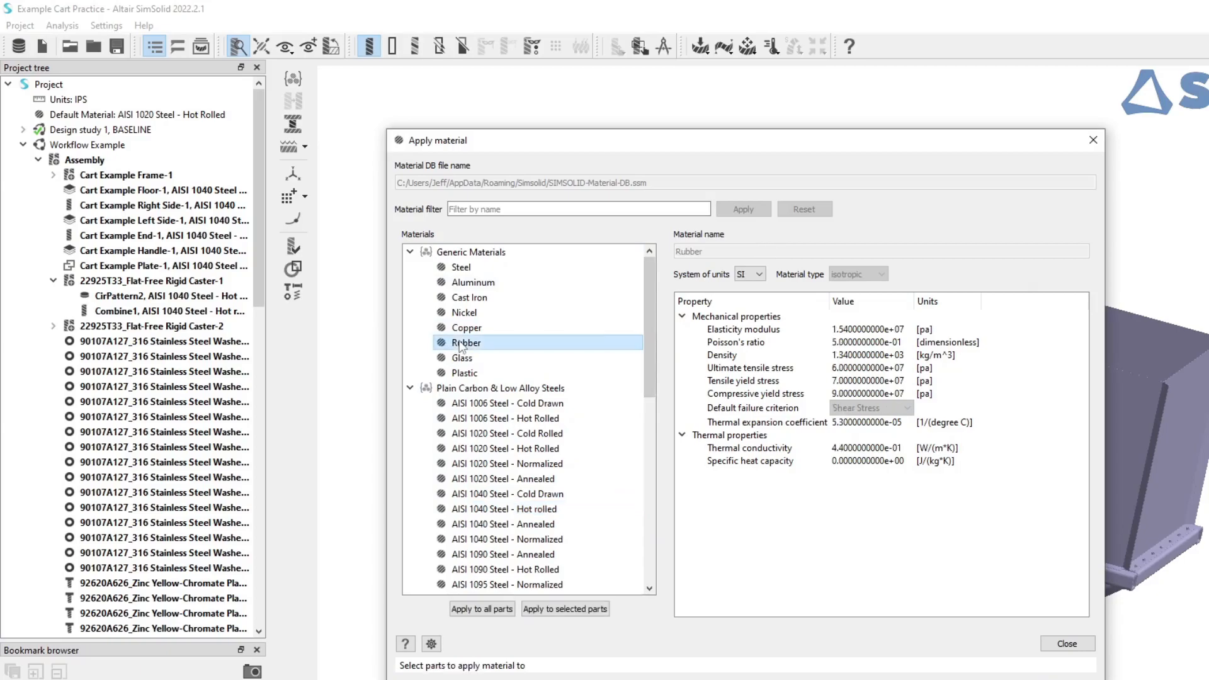
left_click(1067, 644)
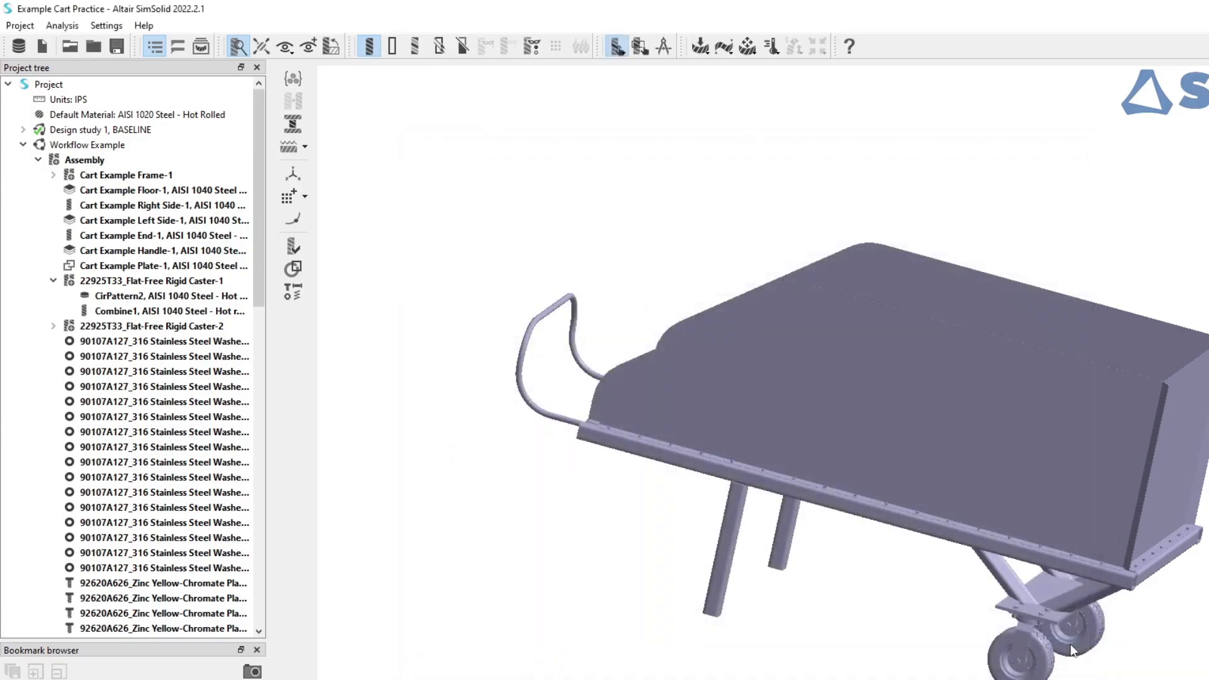
Expand Caster-2 and view the Rubber properties for its CirPattern2 wheel, closing the material settings without applying it.
left_click(53, 326)
left_click(170, 341)
left_click(293, 78)
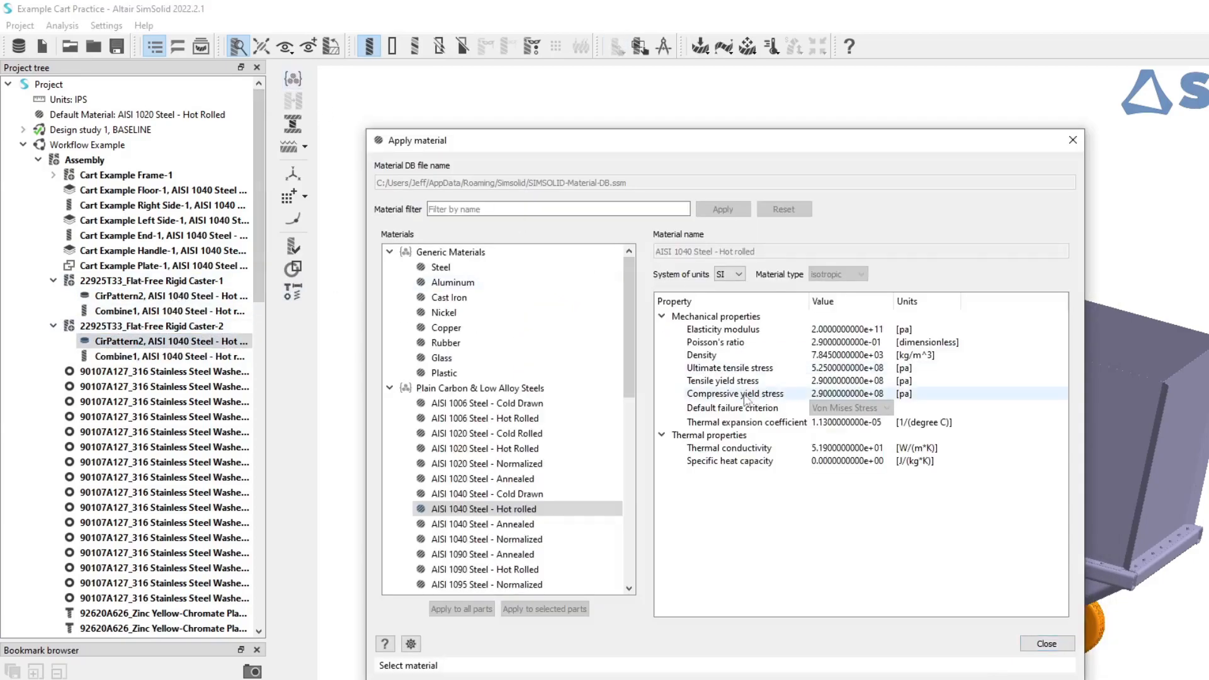
left_click(480, 343)
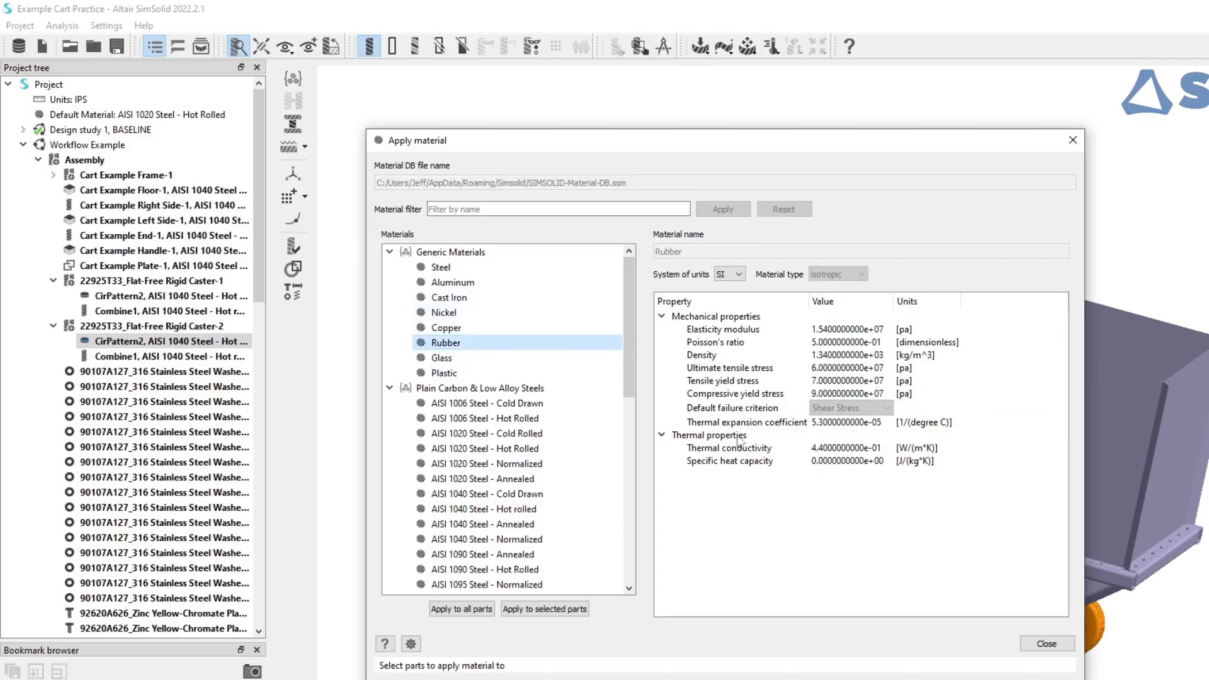
left_click(1046, 644)
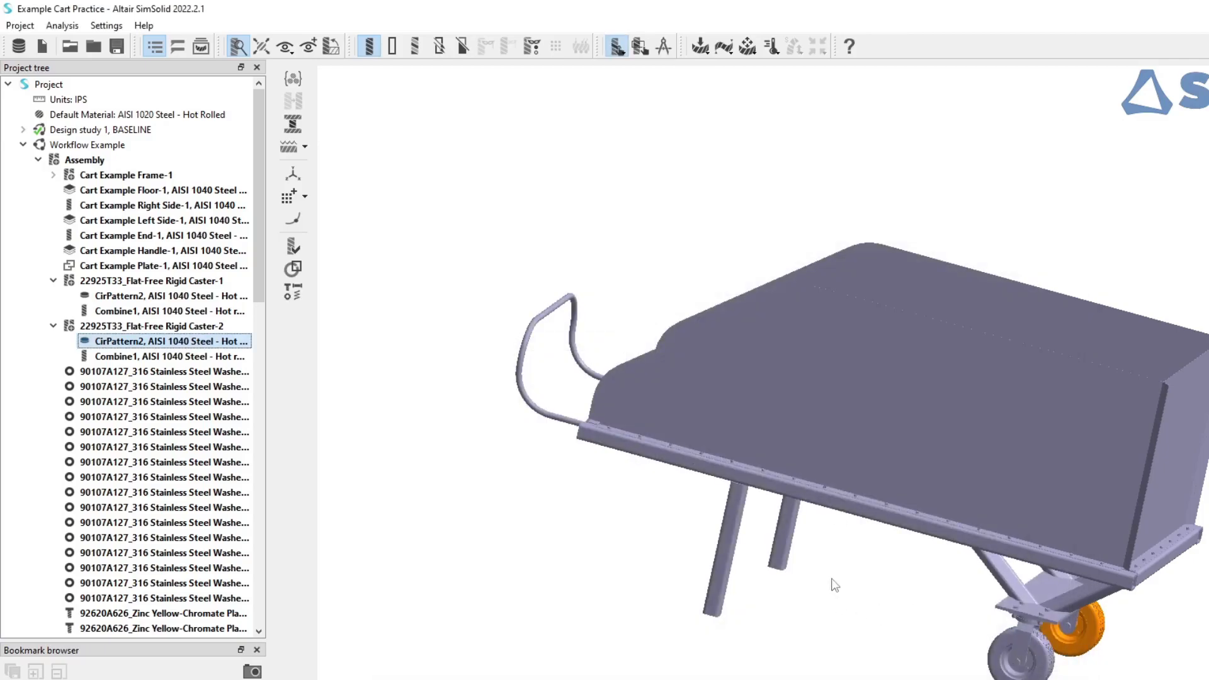
Collapse both caster subassemblies and the Assembly branch in the project tree.
left_click_drag(828, 565, 802, 555)
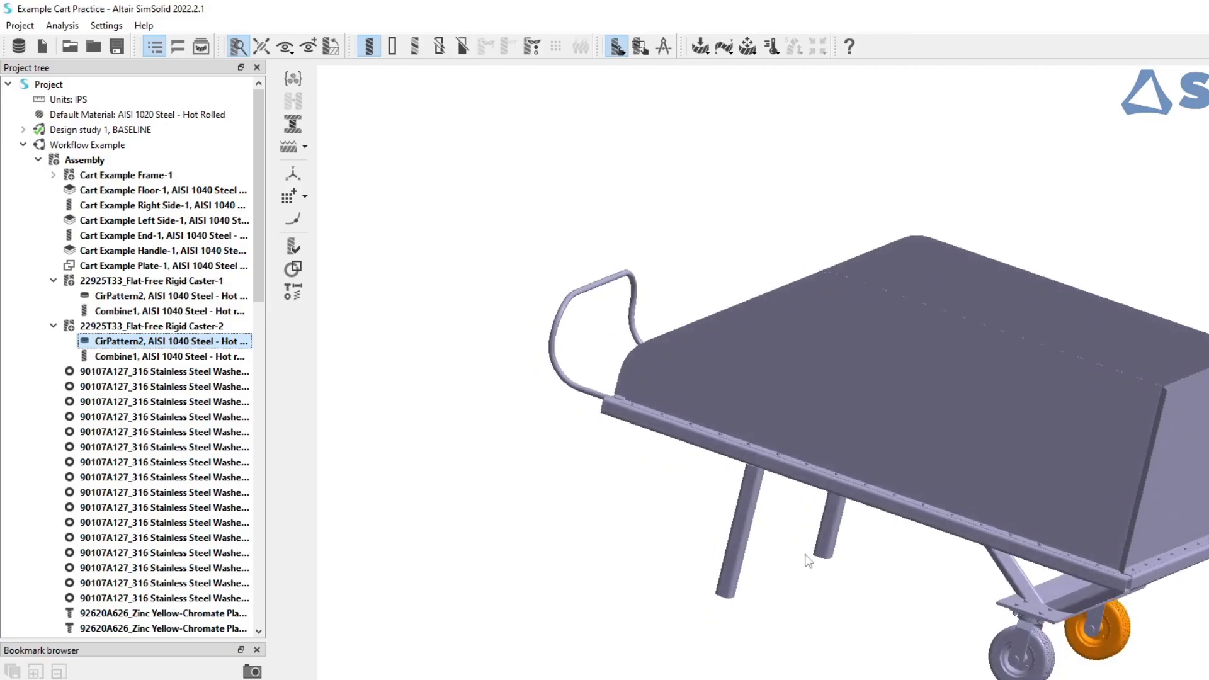
left_click(54, 326)
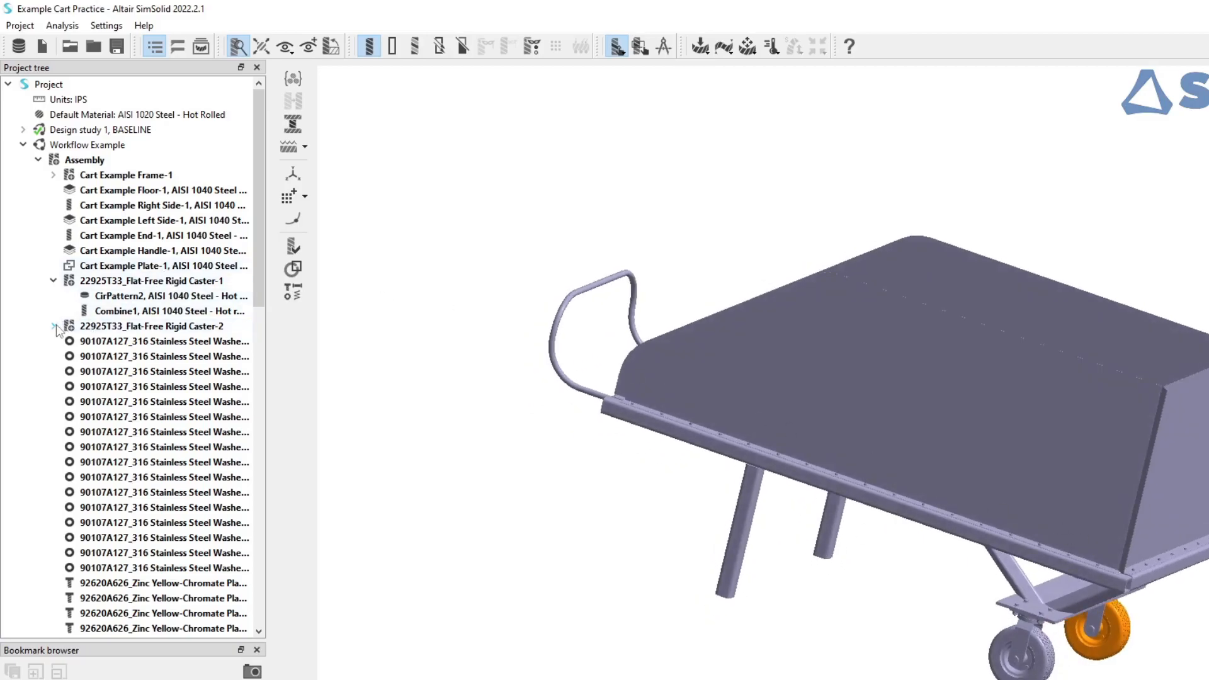
left_click(53, 280)
left_click(38, 160)
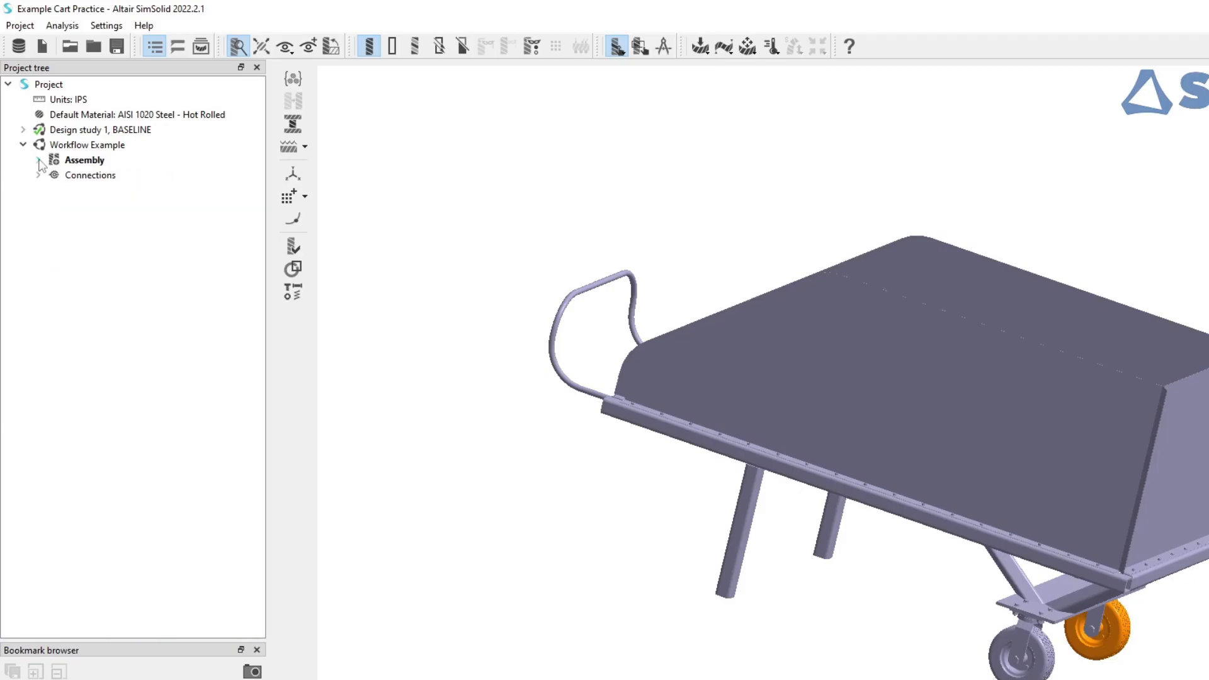
Expand the Assembly branch, look through its cart parts, casters, washers and screws, and collapse the branch.
left_click(39, 161)
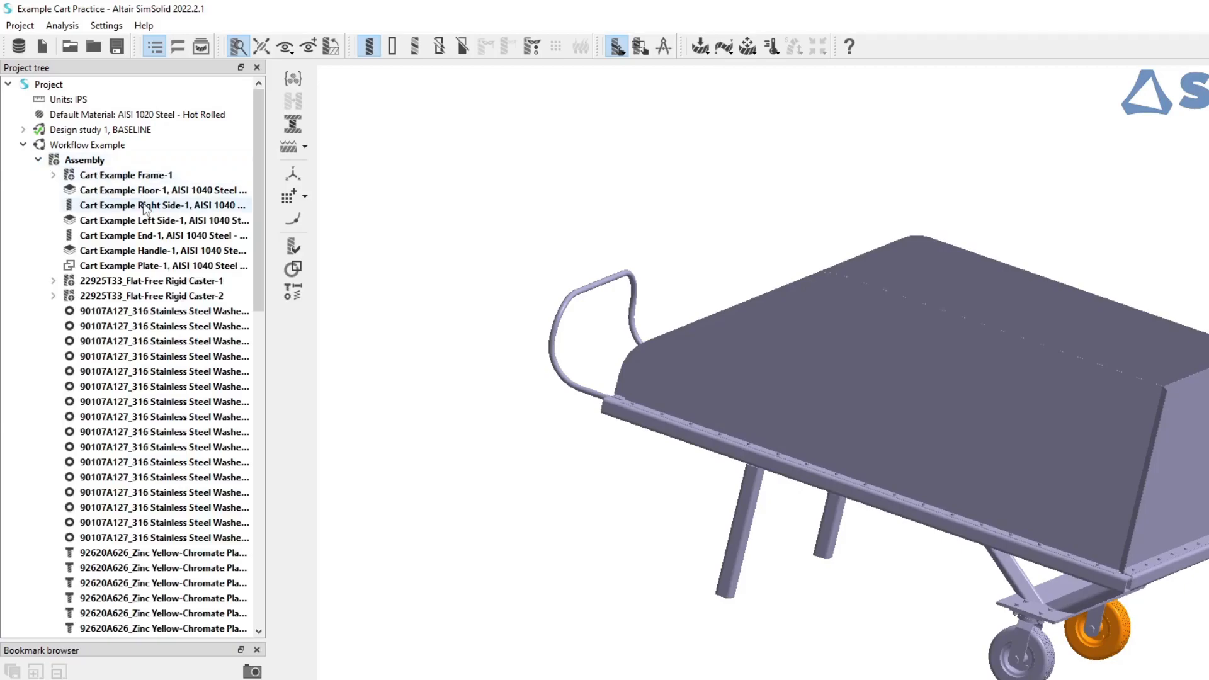
left_click(227, 190)
left_click_drag(263, 220, 265, 529)
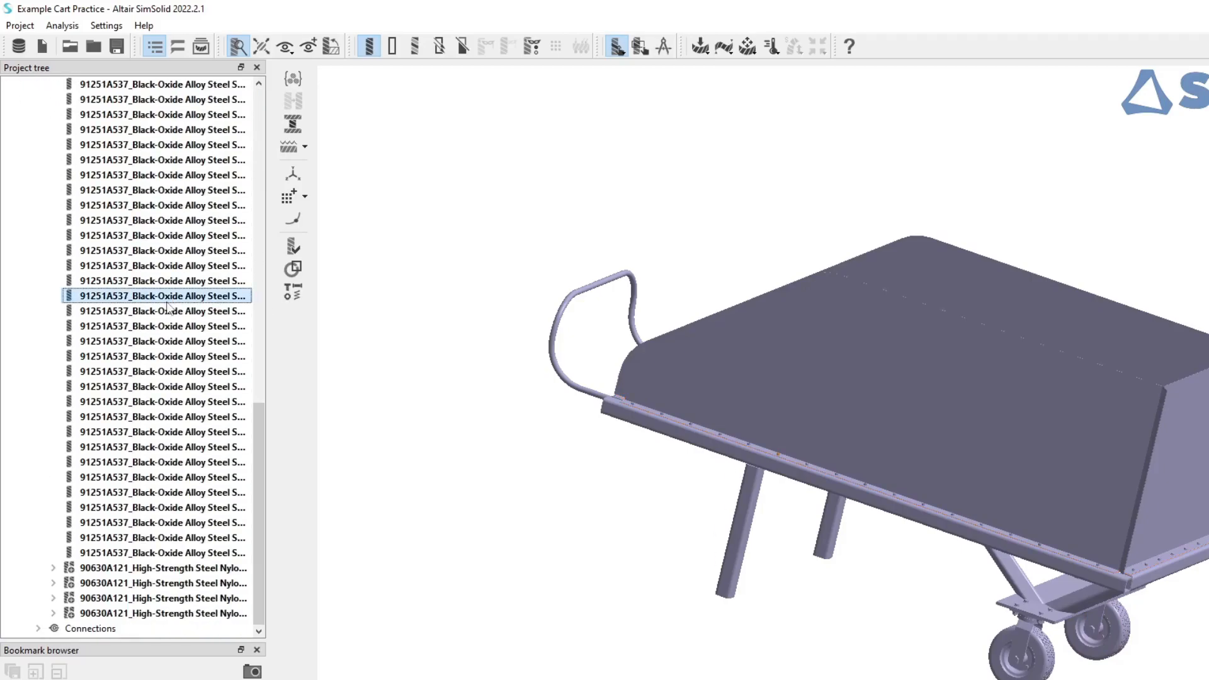
left_click(160, 417)
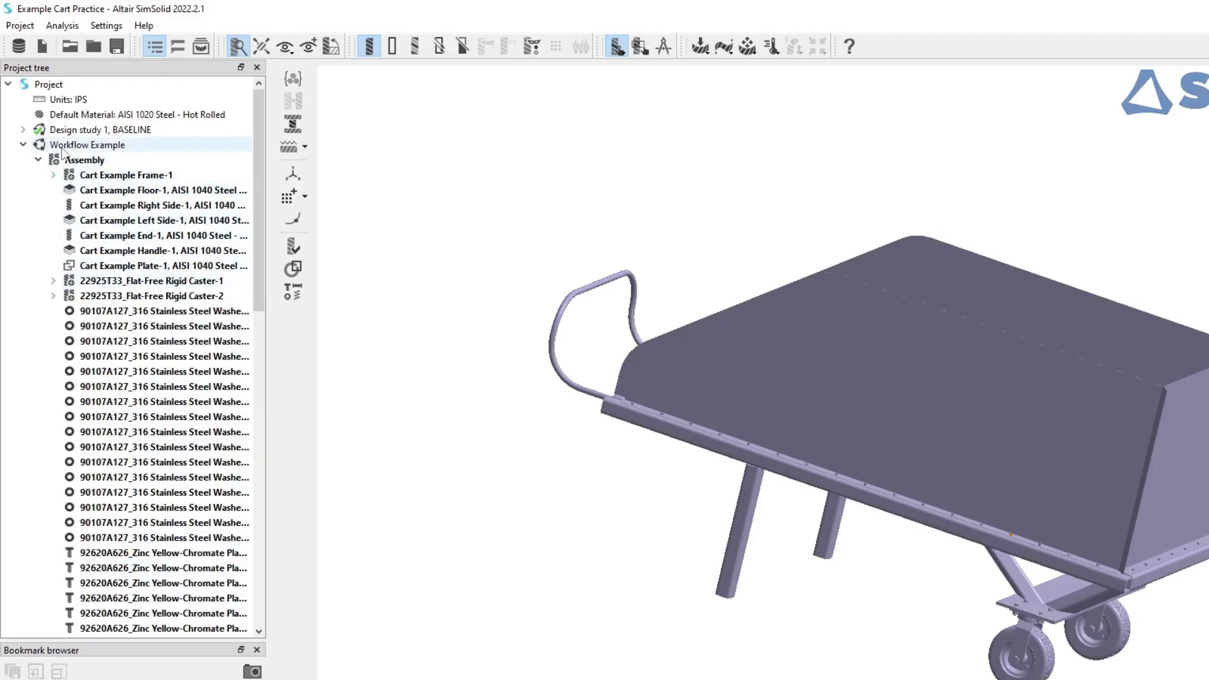
double_click(88, 161)
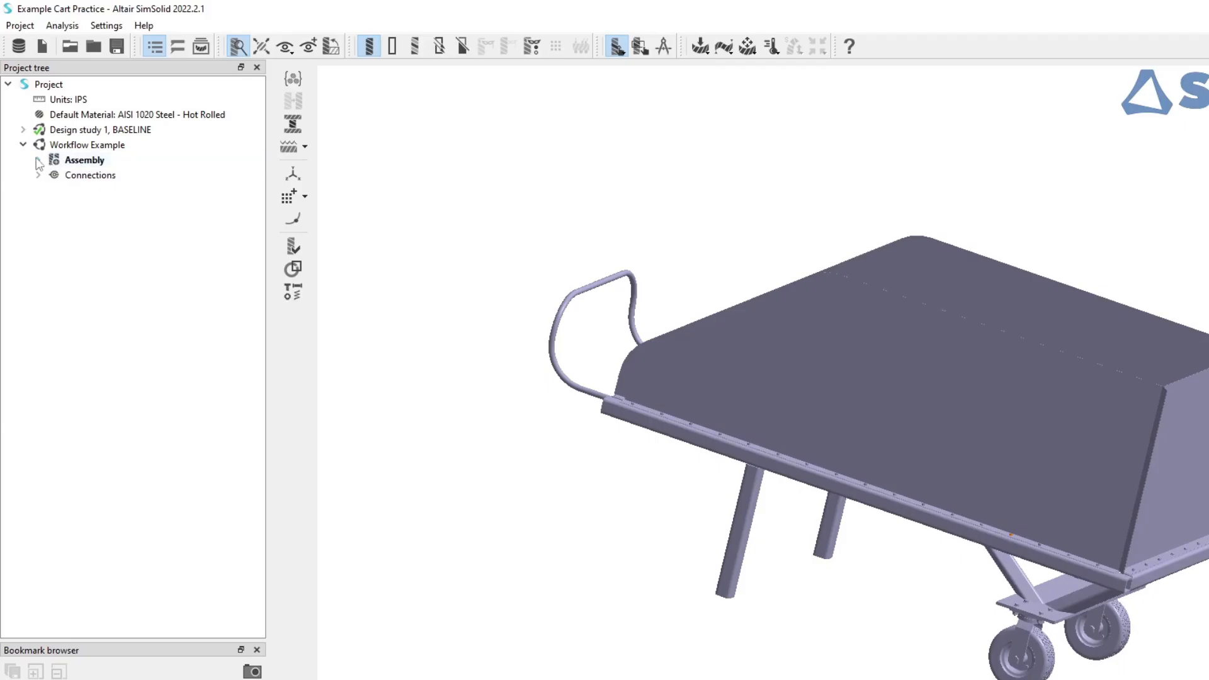
left_click(39, 160)
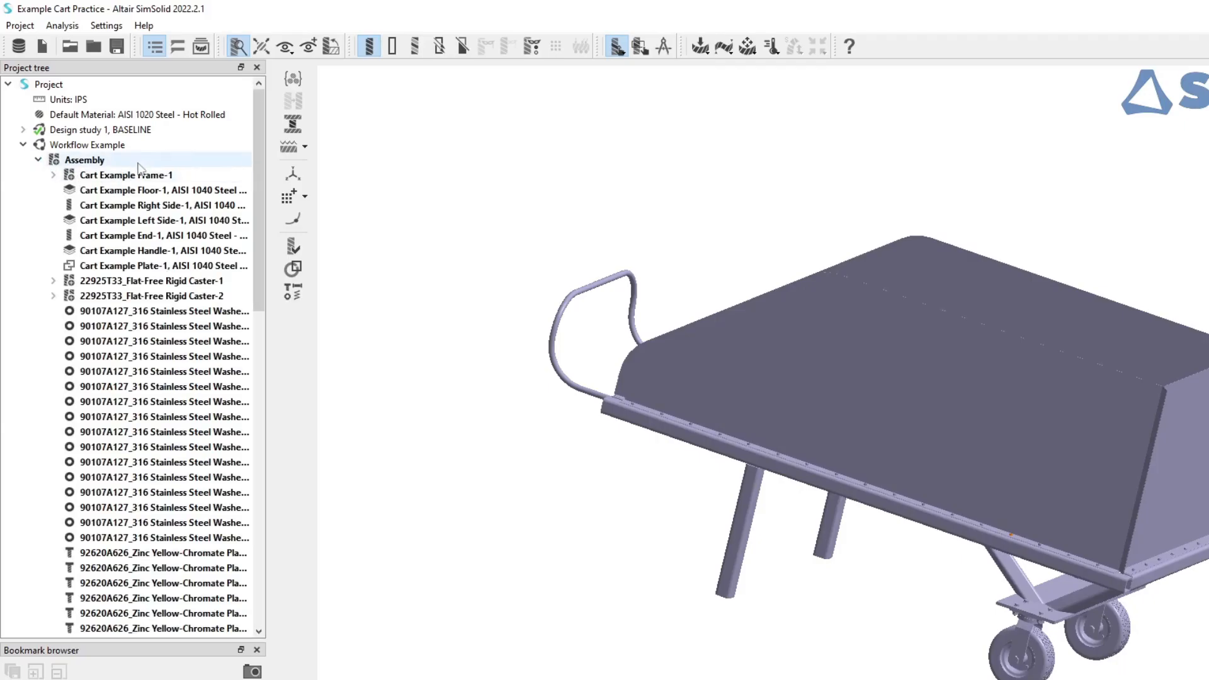
left_click(39, 161)
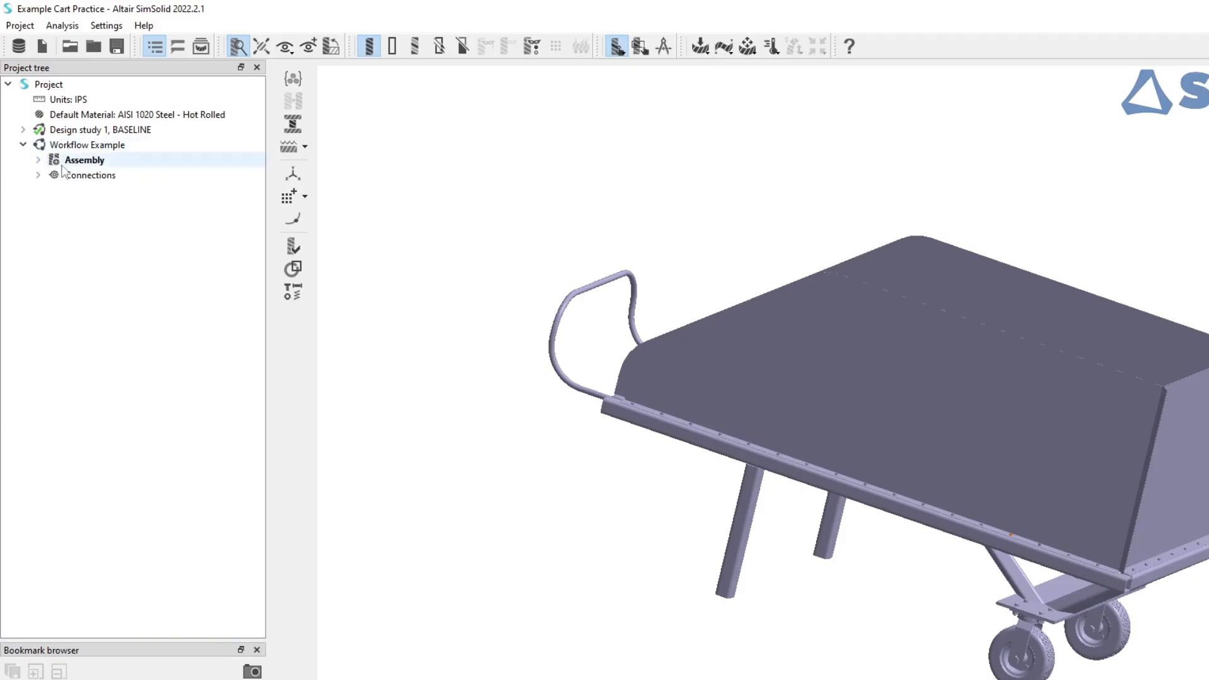
Expand Connections, look through the Fastener connections list, collapse that list and expand Regular connections.
left_click(39, 177)
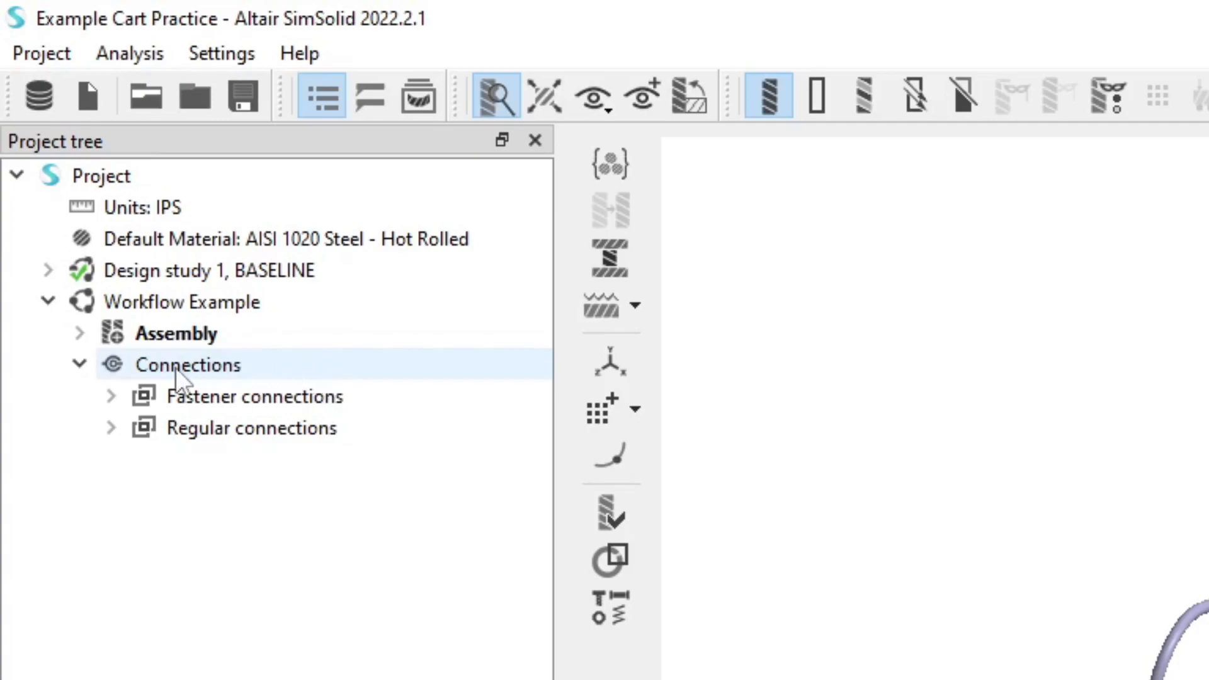
left_click(111, 397)
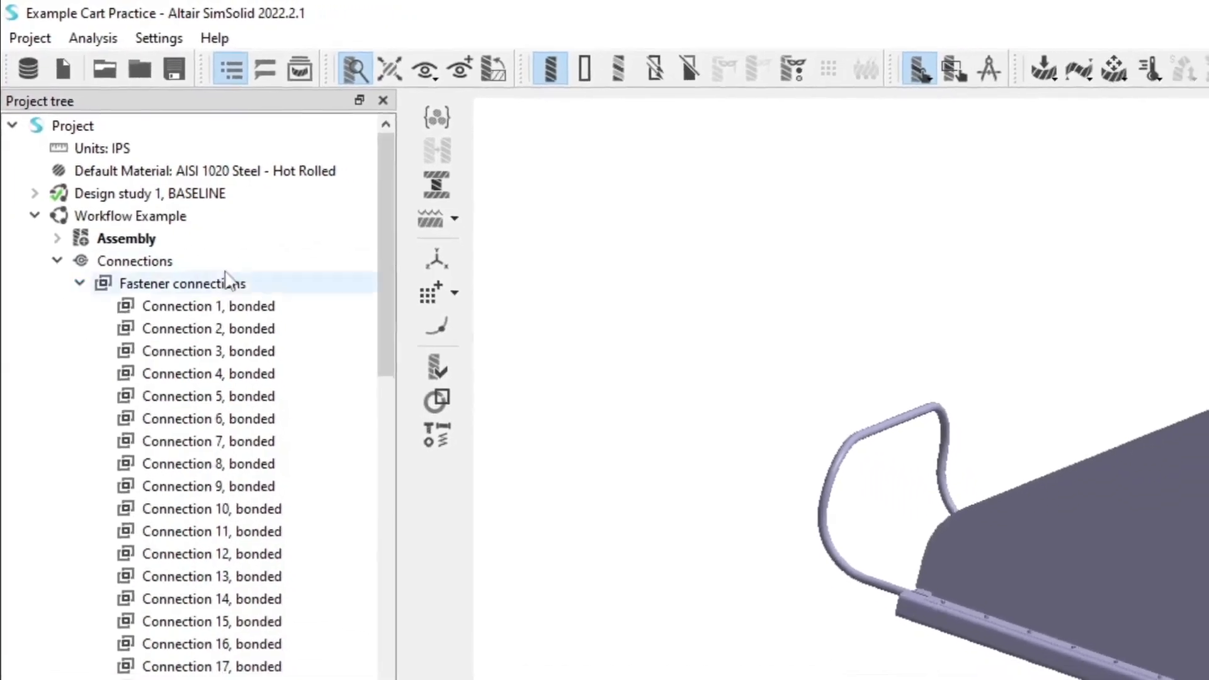
scroll(253, 368, "down", 15)
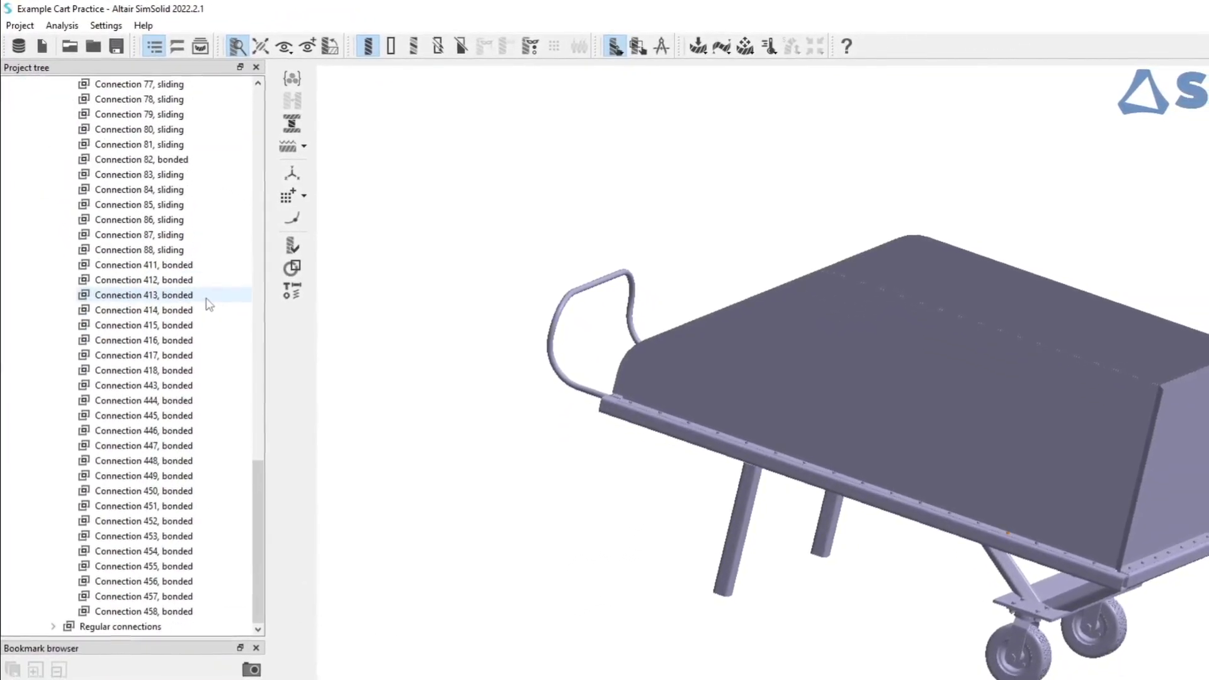
scroll(249, 360, "up", 8)
scroll(207, 302, "up", 13)
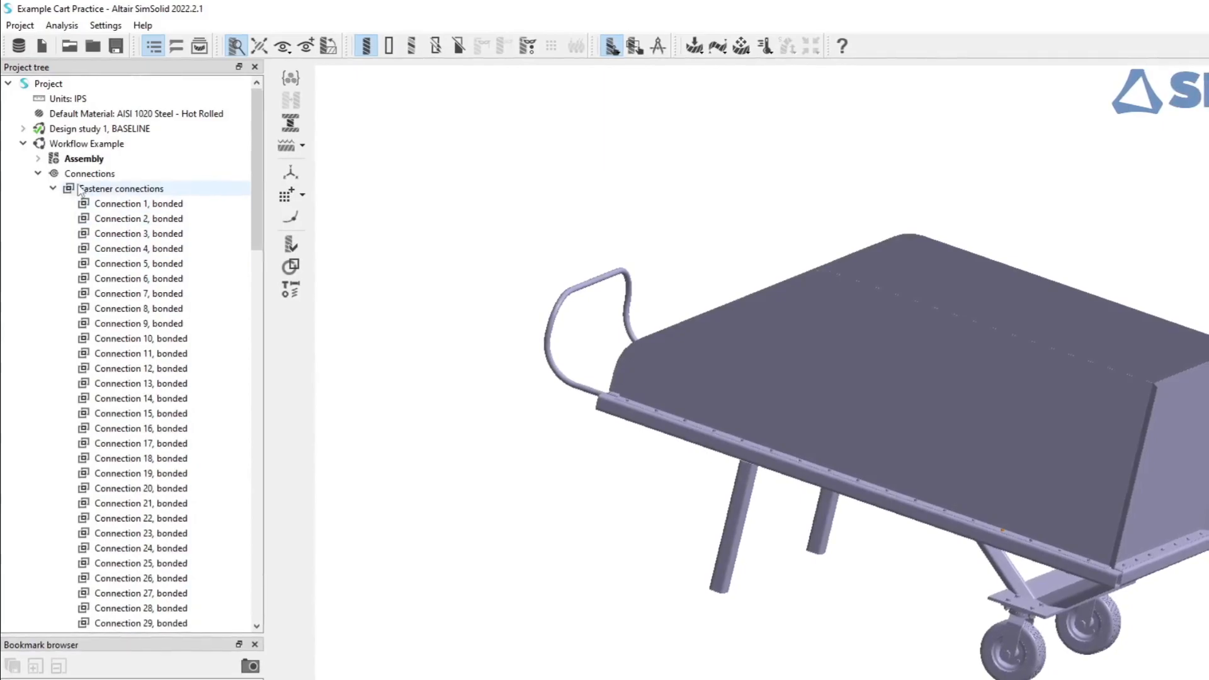
left_click(53, 189)
left_click(53, 202)
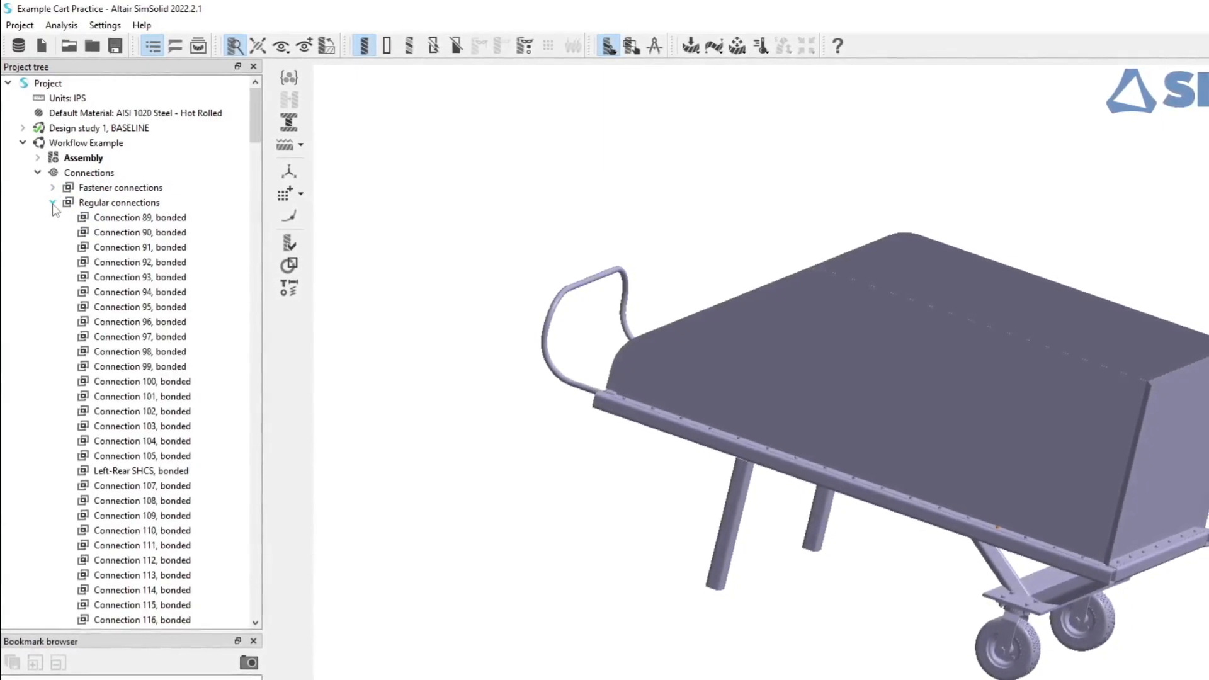
Select Connection 5 among the fastener connections and zoom in on it to examine its contact points.
left_click(53, 188)
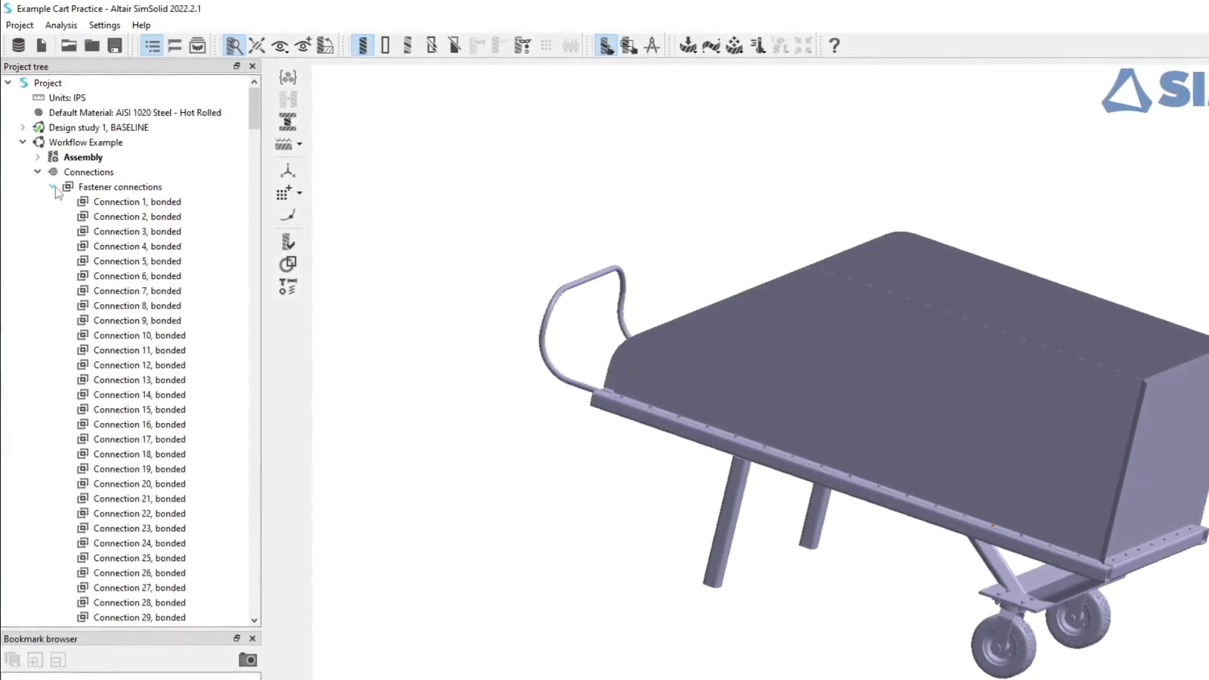
left_click(139, 262)
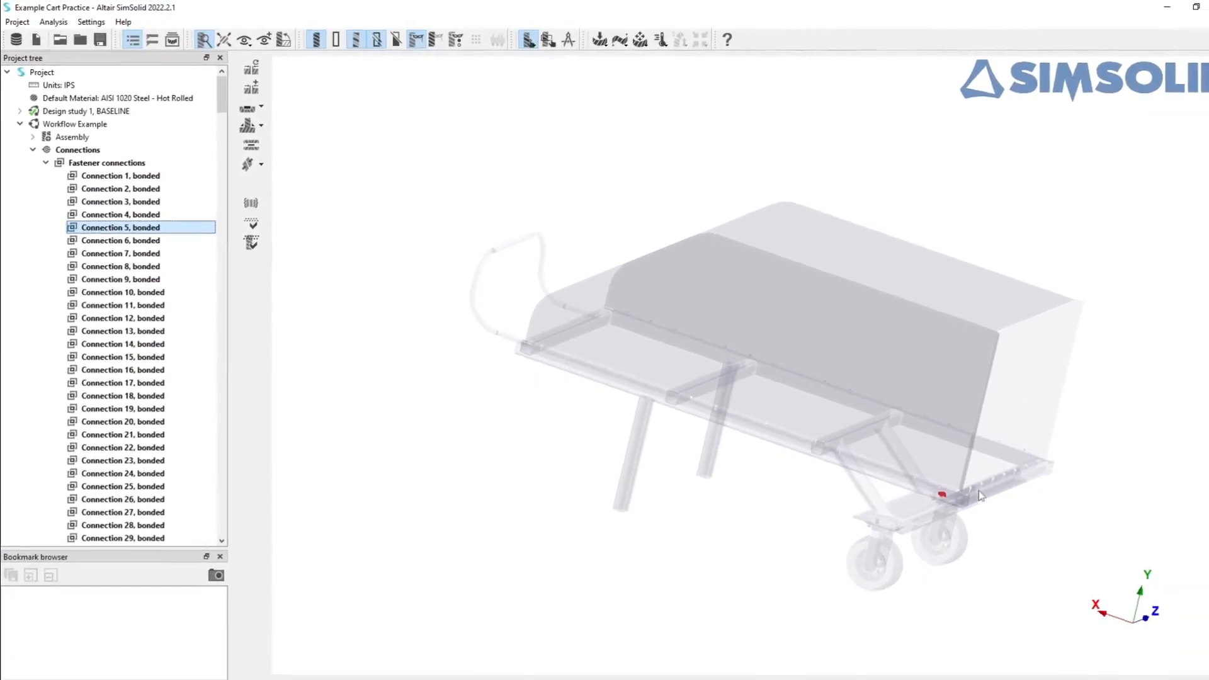
scroll(887, 486, "up", 2)
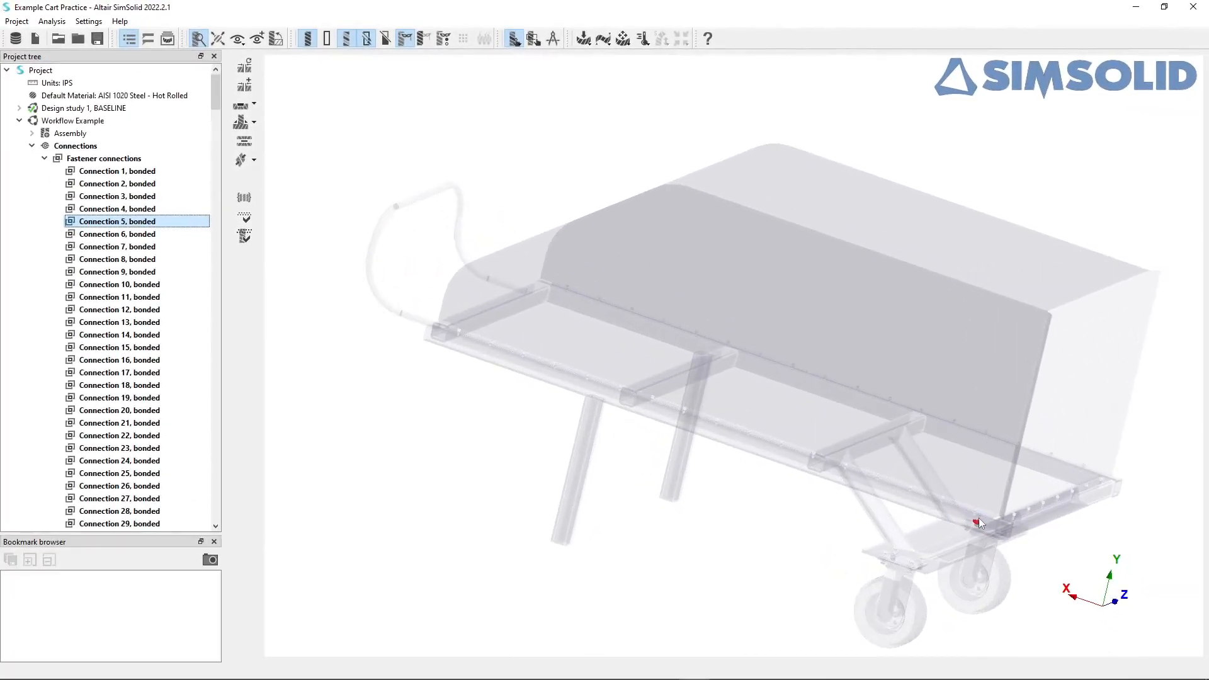
right_click(125, 224)
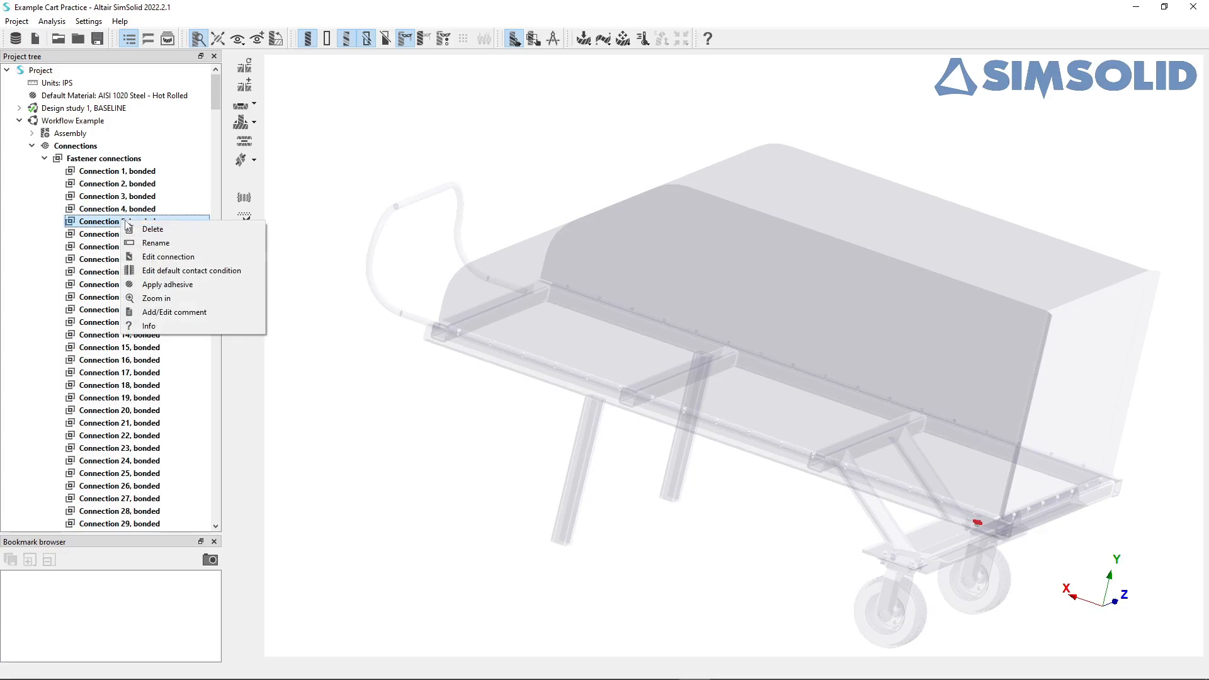
left_click(181, 297)
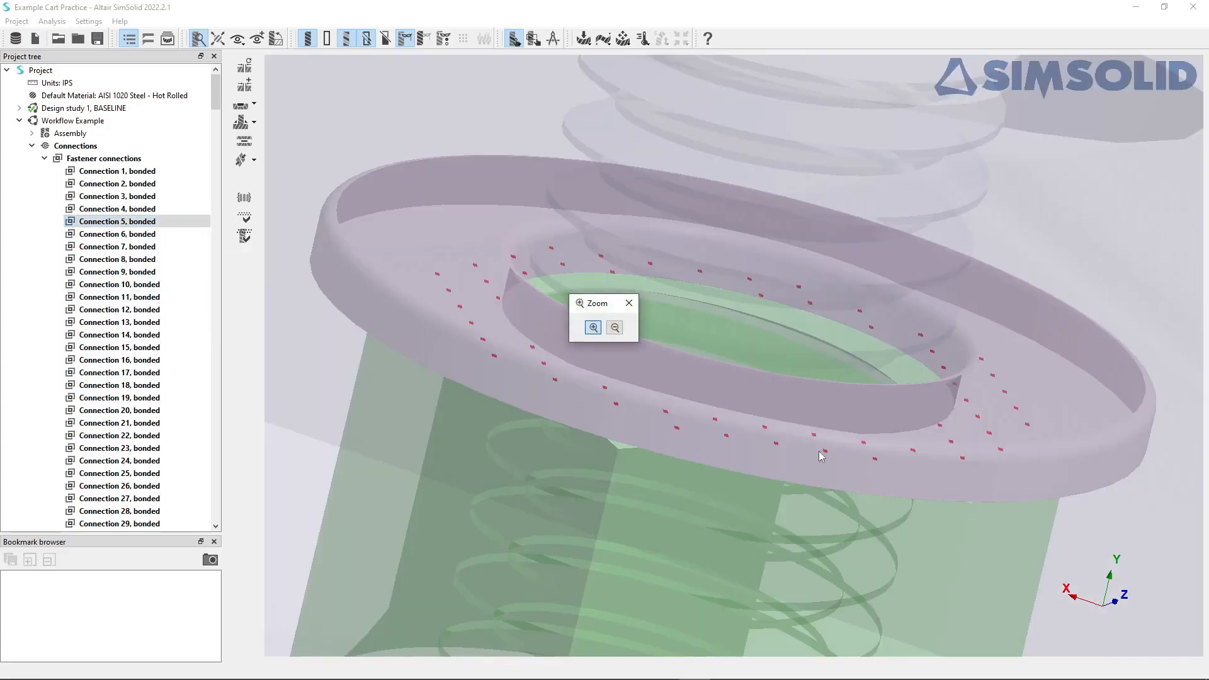
scroll(849, 460, "down", 5)
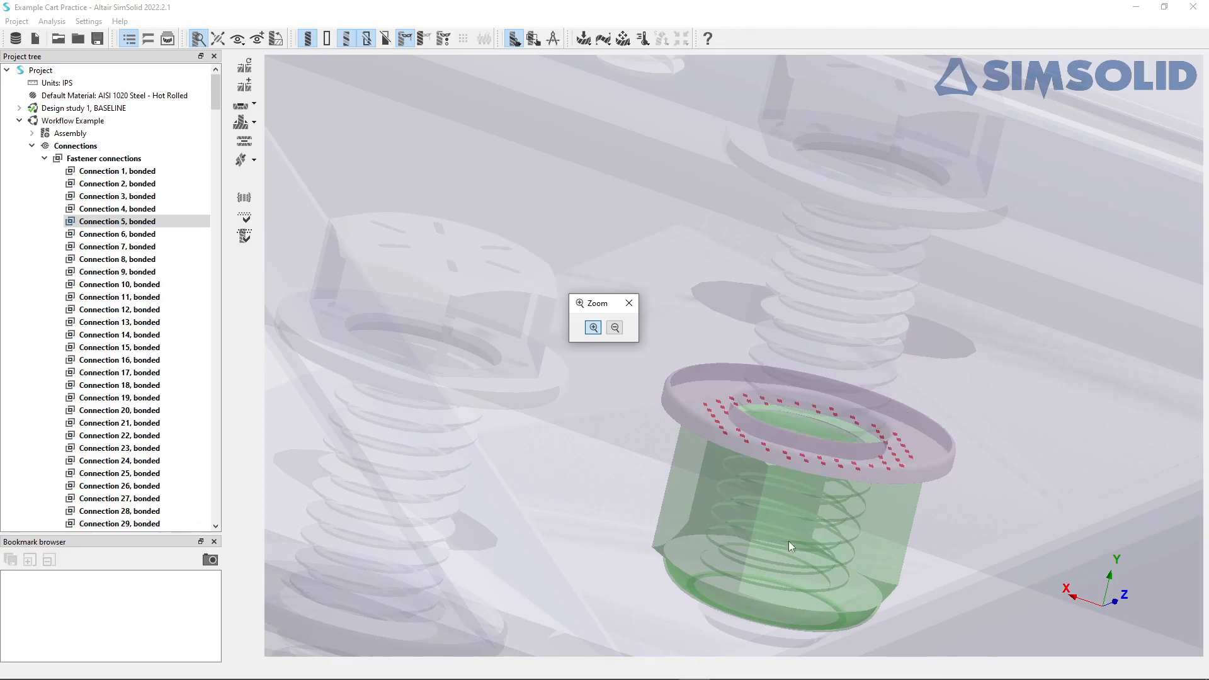
Examine Connection 97 among the regular connections from several angles, and collapse the whole Connections branch.
left_click(45, 159)
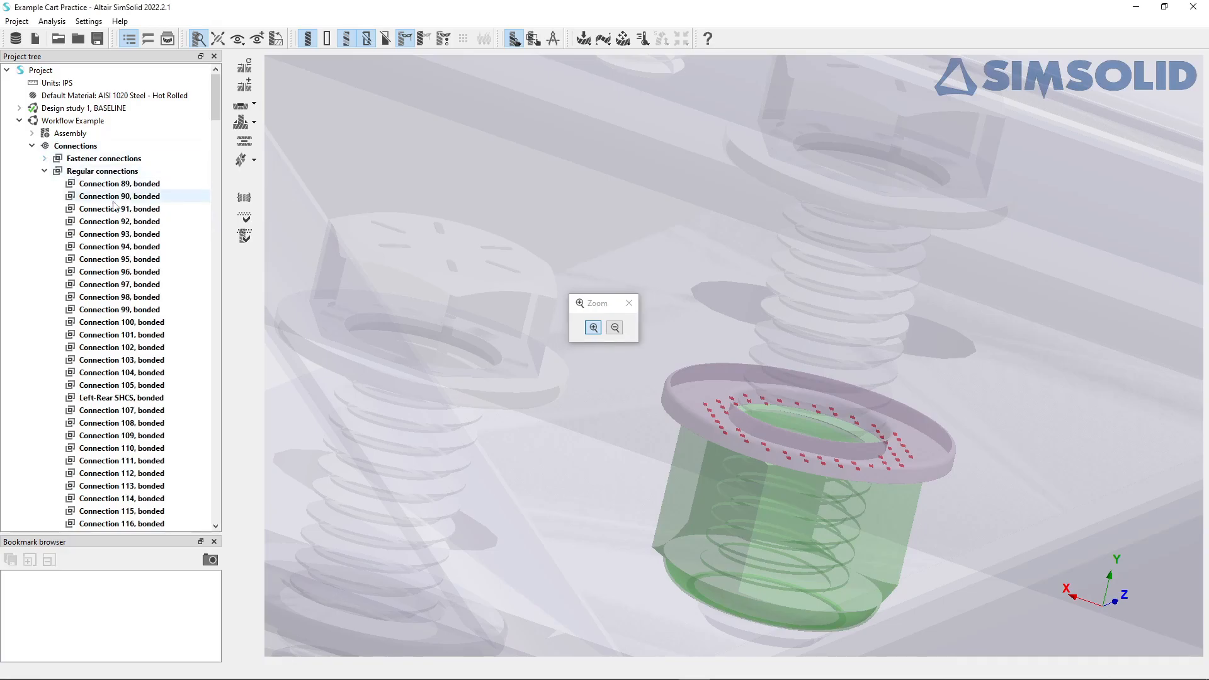
left_click(144, 289)
left_click(143, 288)
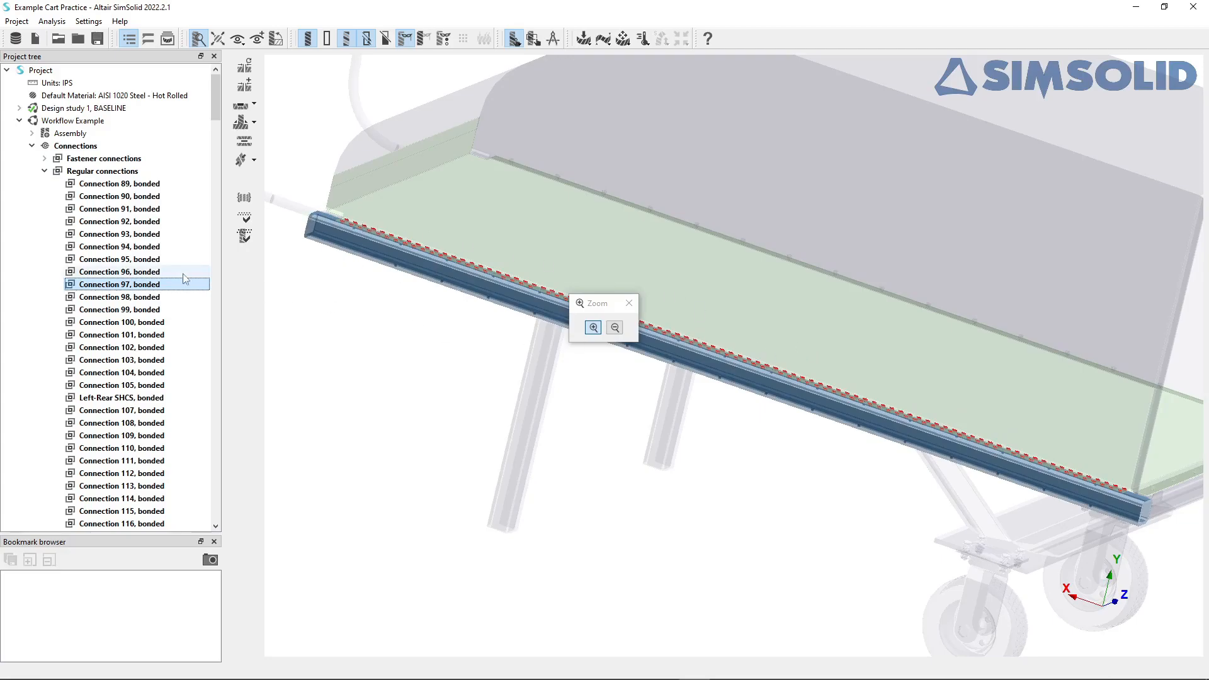
left_click_drag(922, 250, 760, 351)
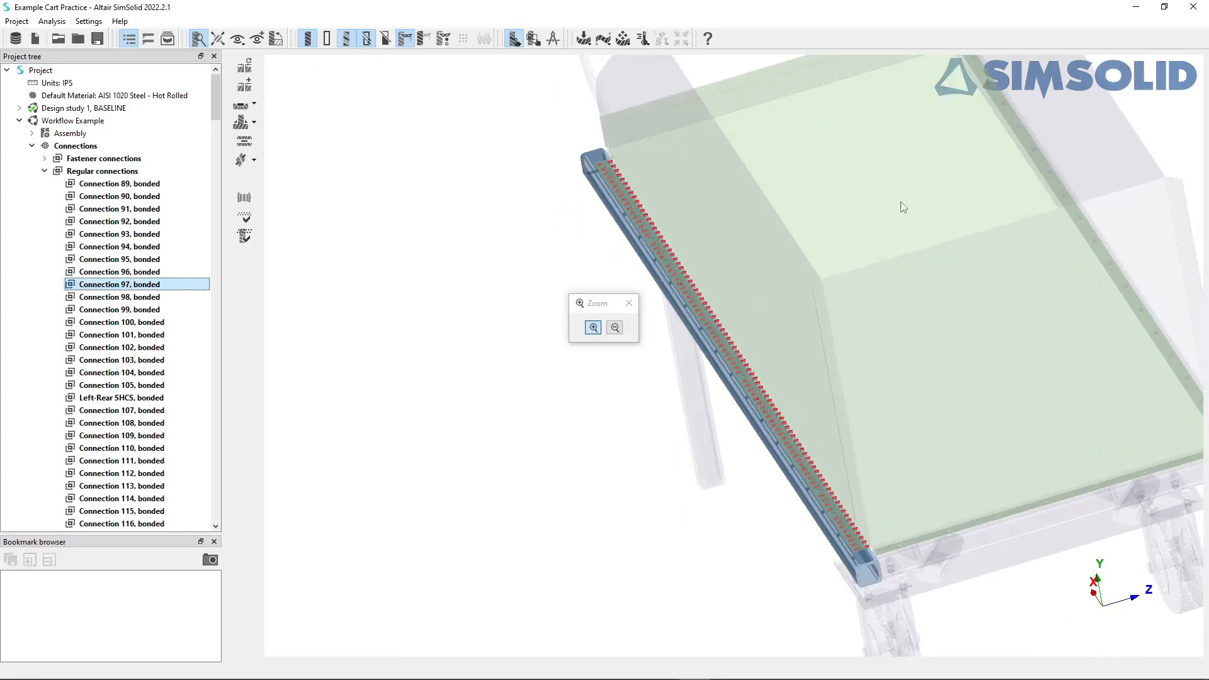
left_click_drag(746, 361, 557, 310)
left_click(456, 339)
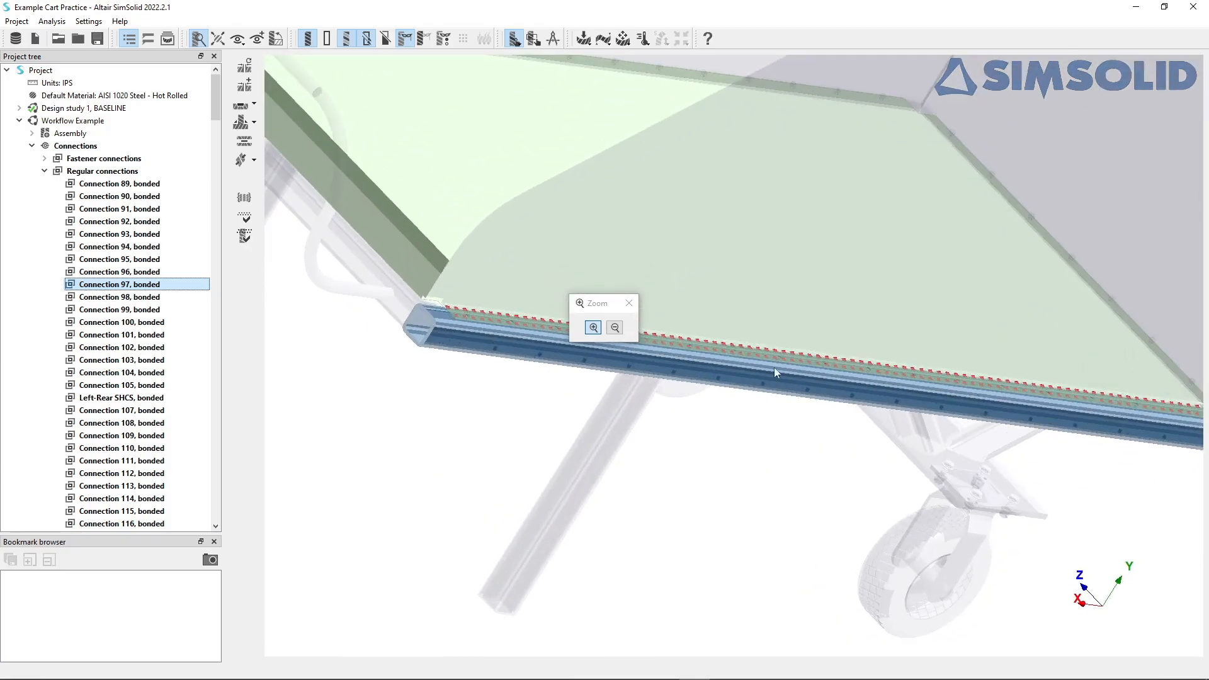
scroll(666, 400, "down", 7)
left_click_drag(743, 378, 648, 357)
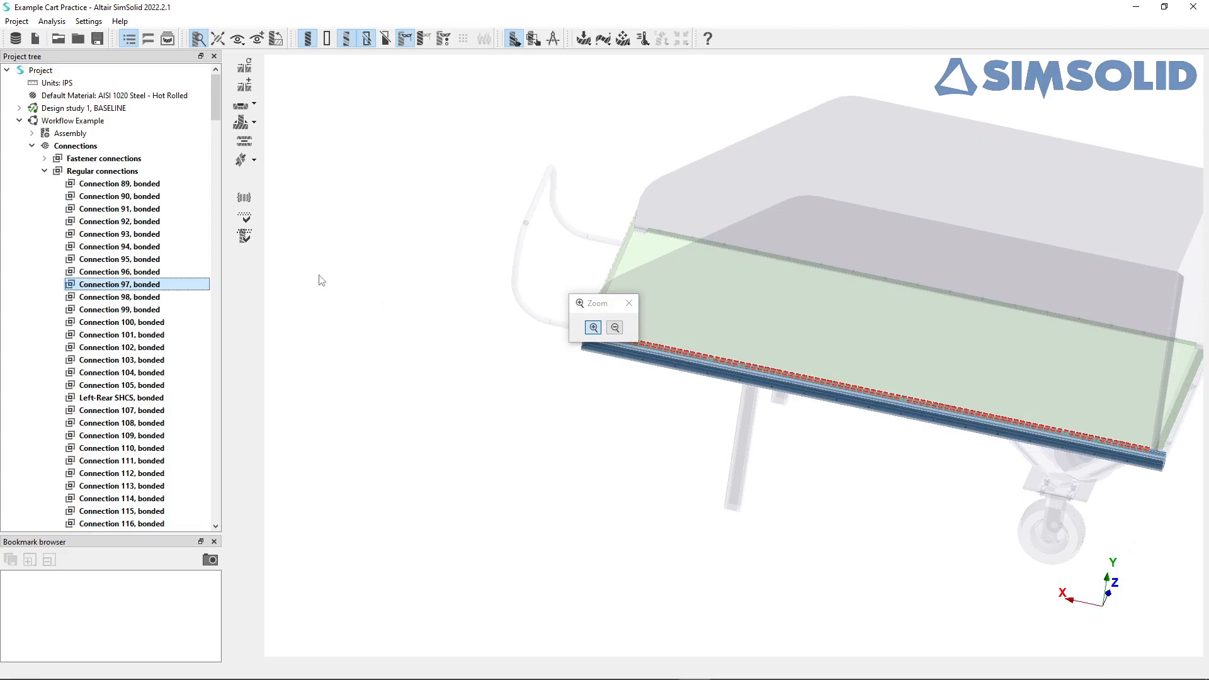
left_click(45, 172)
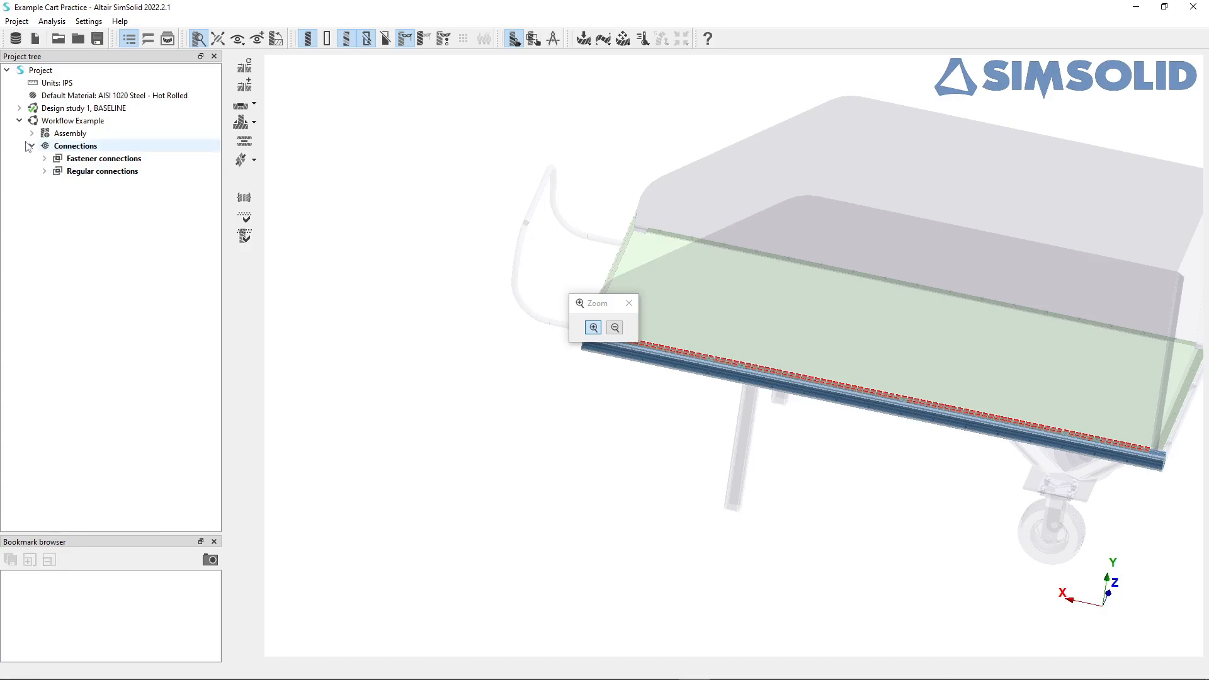
left_click(32, 146)
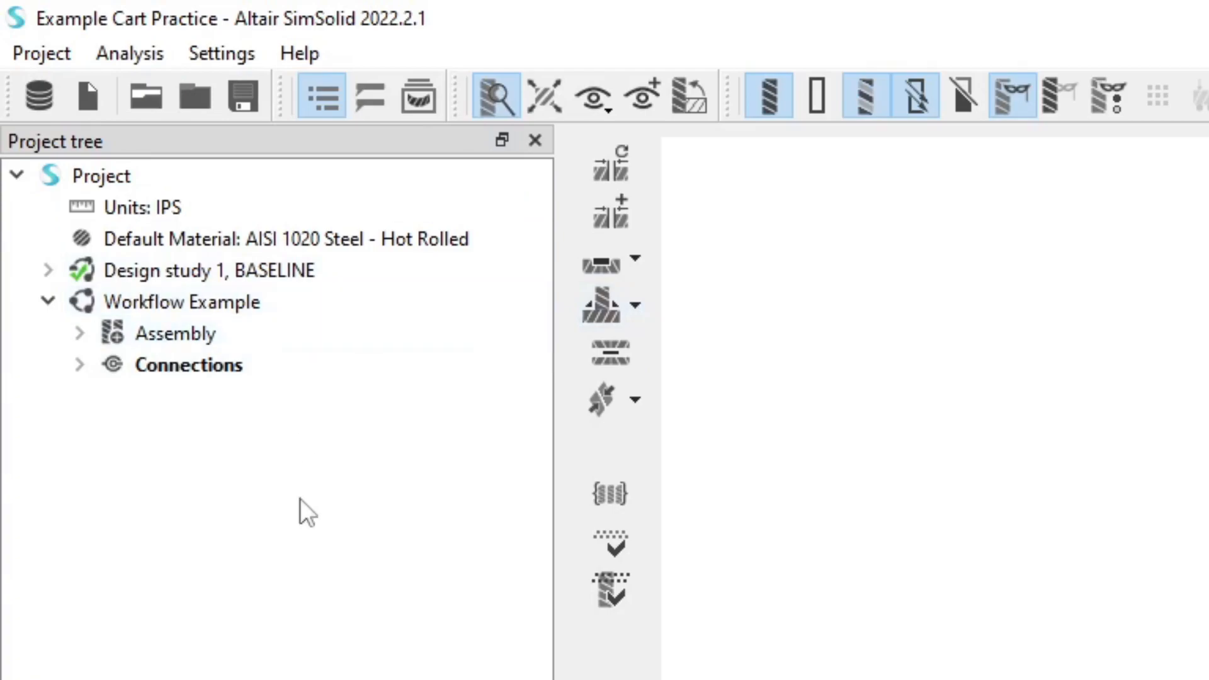
Select the Workflow Example, units, default material, Design study 1, Assembly and Connections entries to view the tools each one offers.
left_click(259, 294)
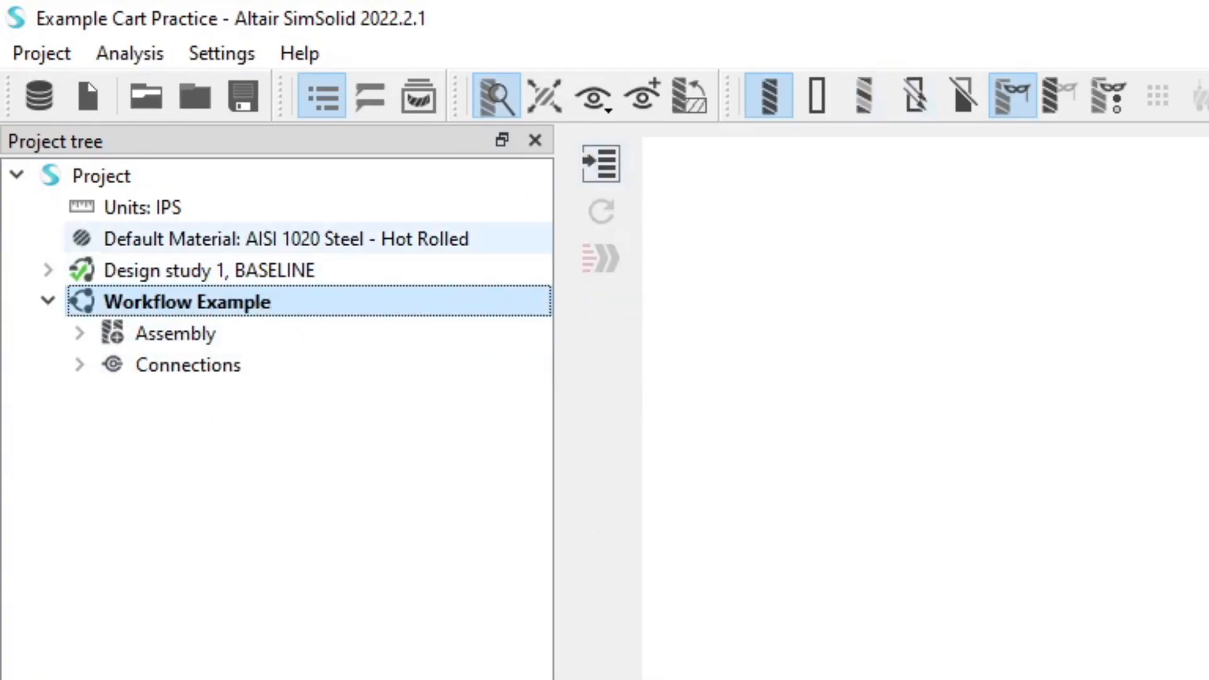
left_click(149, 206)
left_click(372, 240)
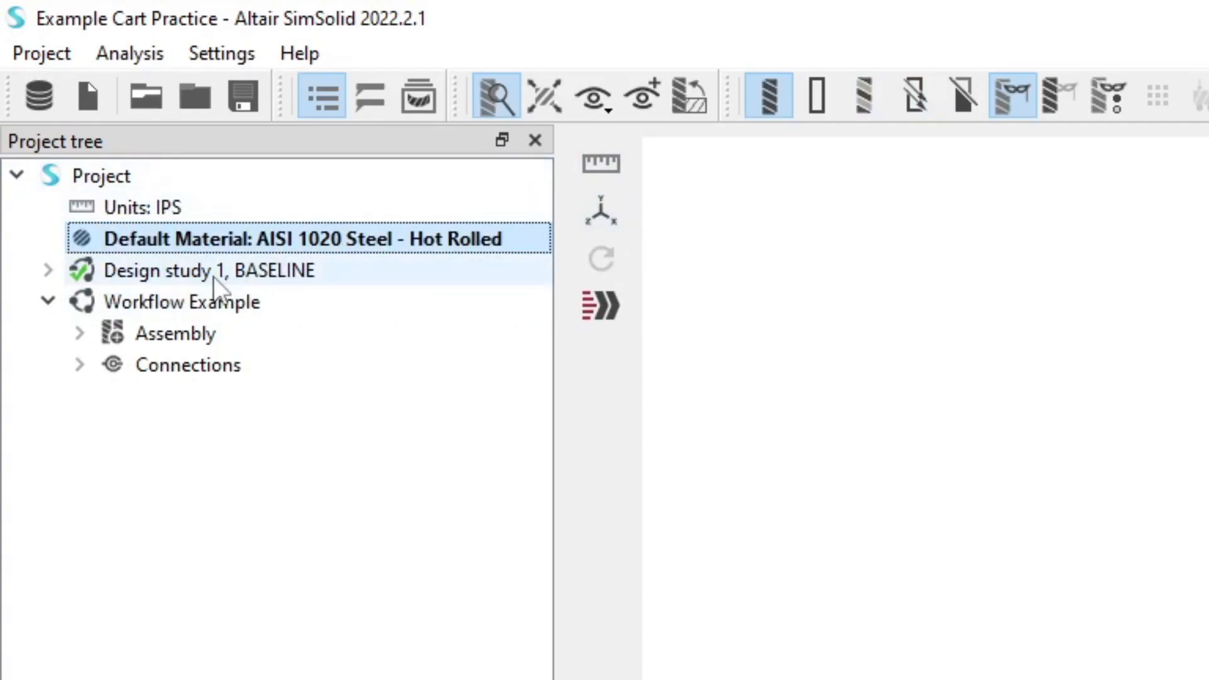
left_click(292, 276)
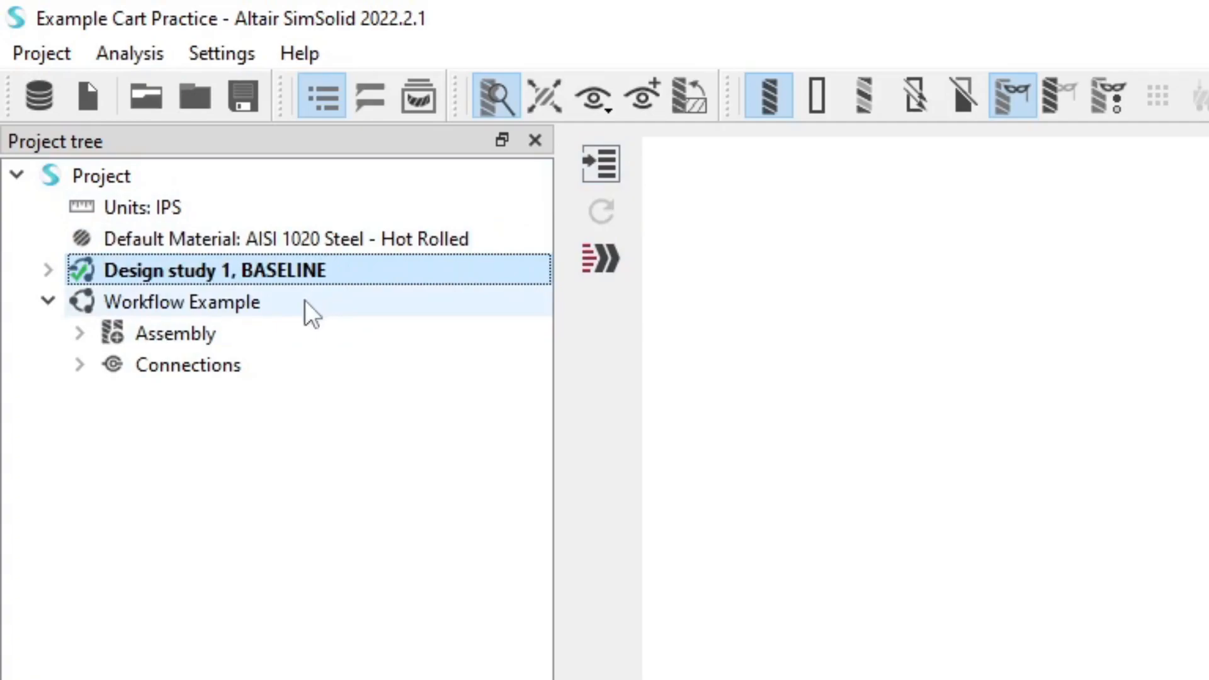
left_click(209, 306)
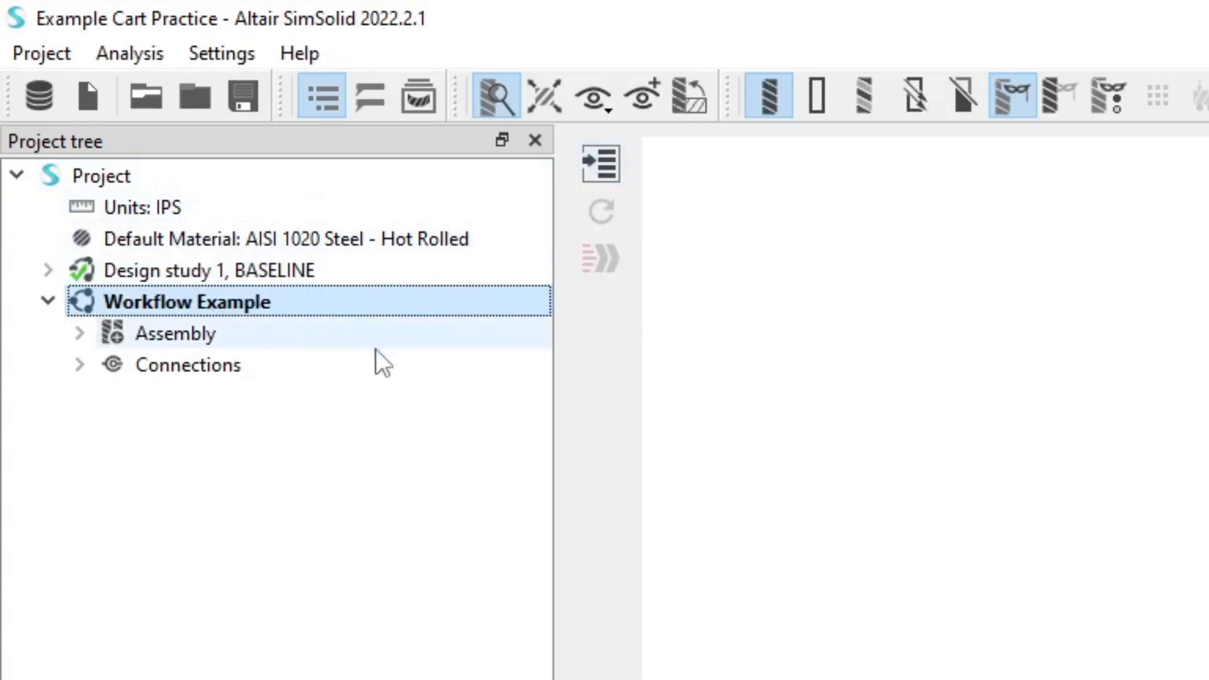
left_click(227, 336)
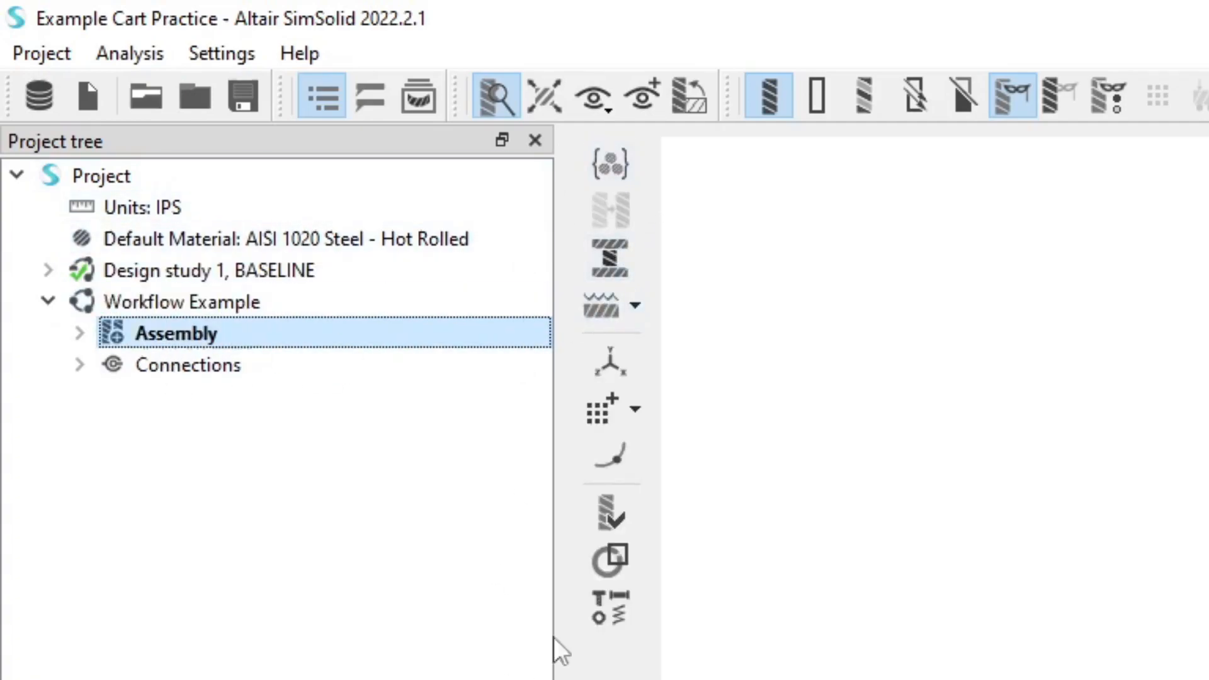
left_click(232, 371)
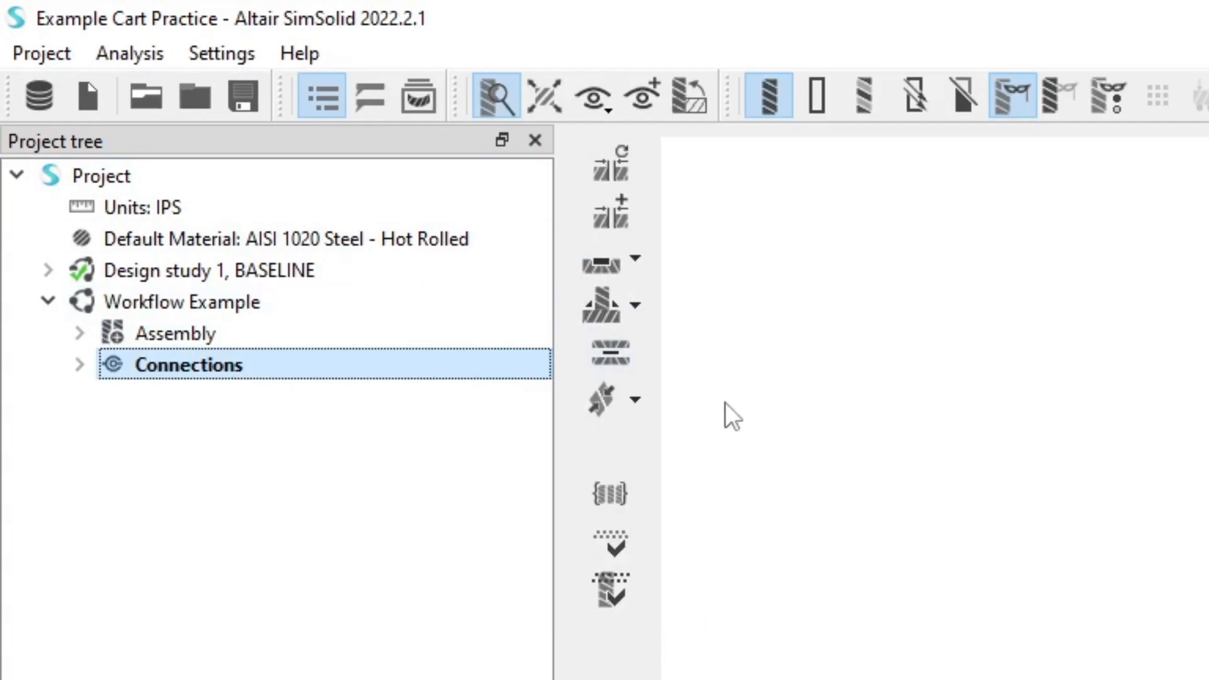
Add a Structural linear analysis to the Workflow Example design study and bring the whole cart into view.
left_click(214, 304)
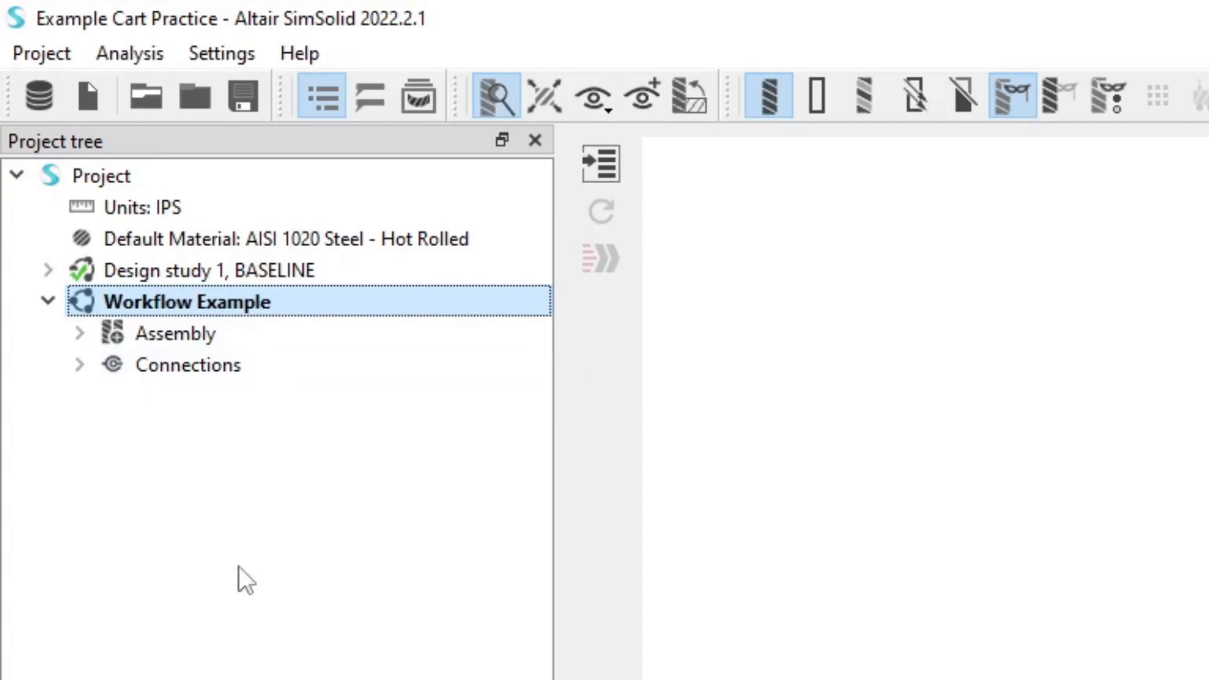
left_click(131, 58)
mouse_move(222, 55)
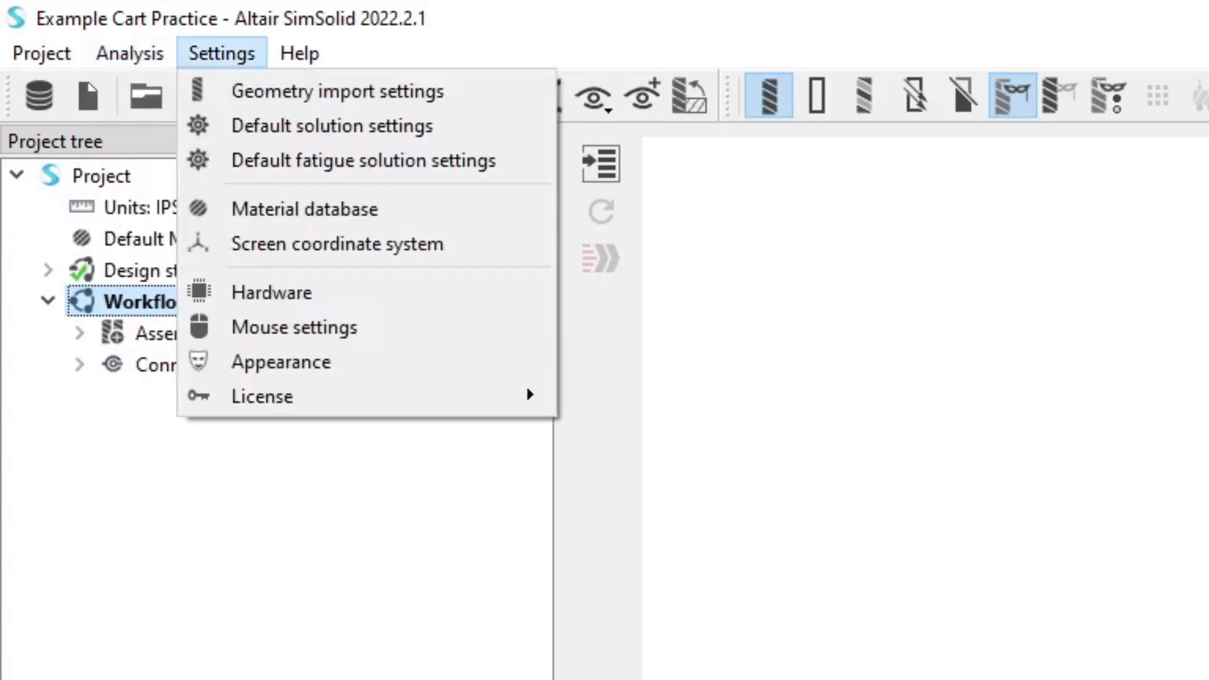
mouse_move(144, 60)
mouse_move(173, 95)
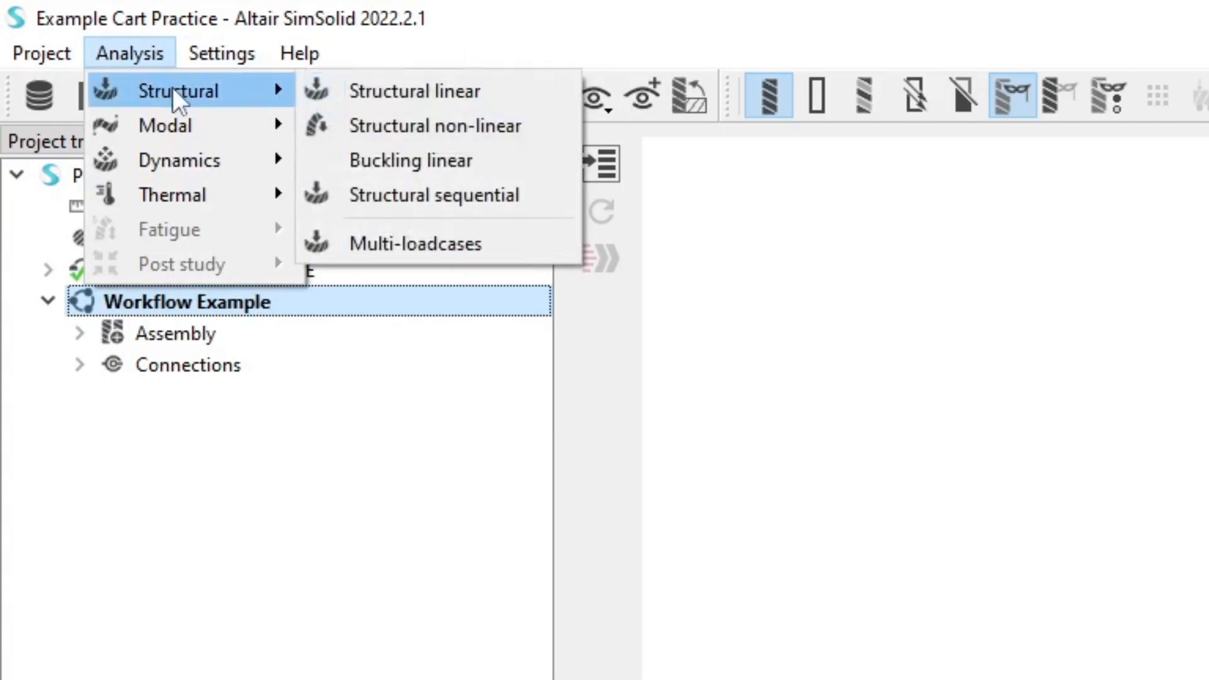
left_click(485, 92)
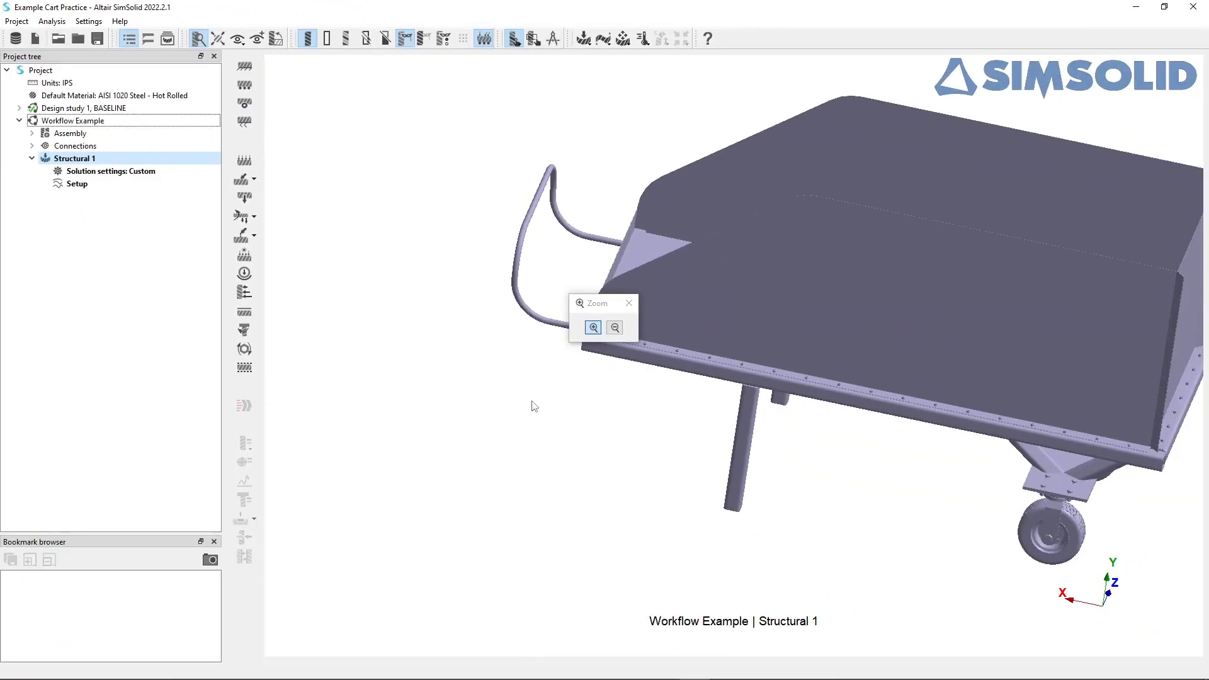
left_click_drag(535, 407, 498, 332)
scroll(614, 420, "down", 6)
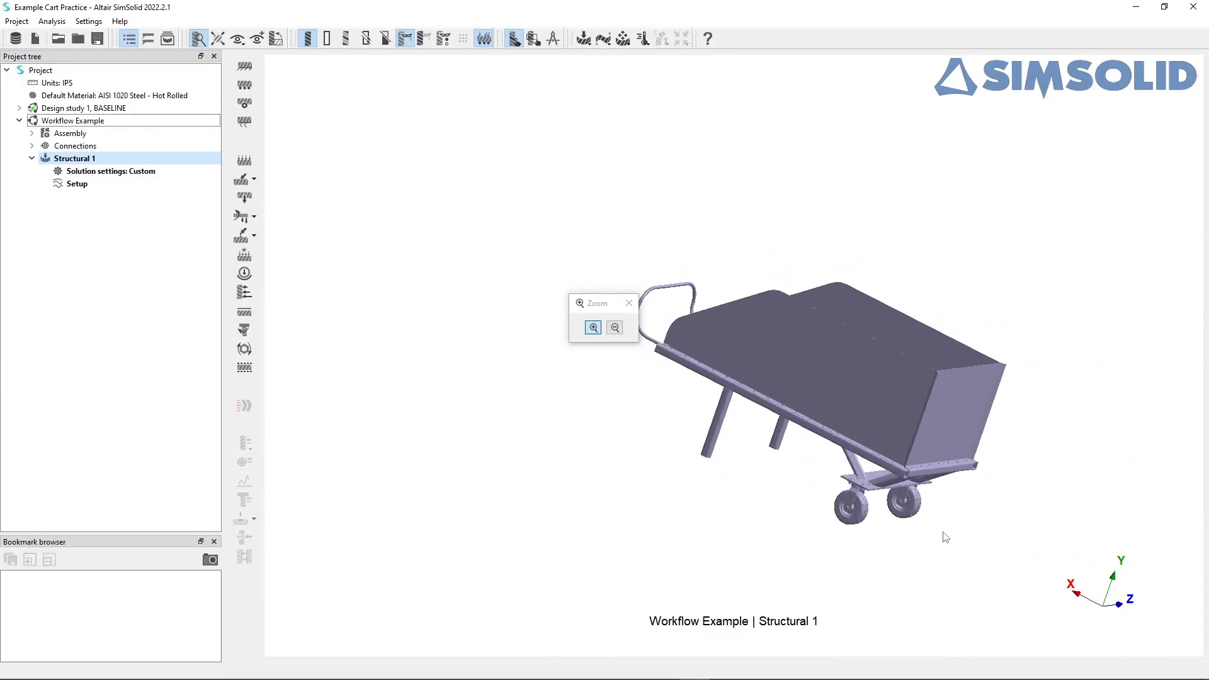
Add a hinge support to the cylindrical hub face of each of the cart's two wheels.
scroll(873, 533, "up", 3)
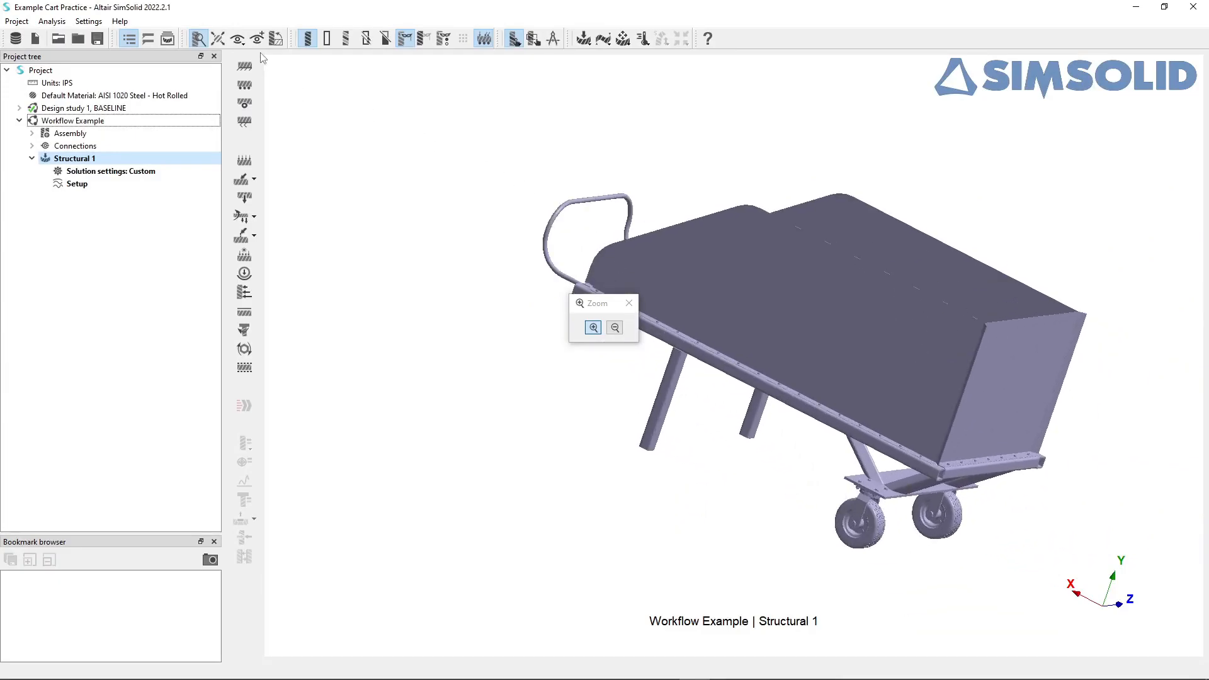
left_click(244, 103)
scroll(870, 546, "up", 5)
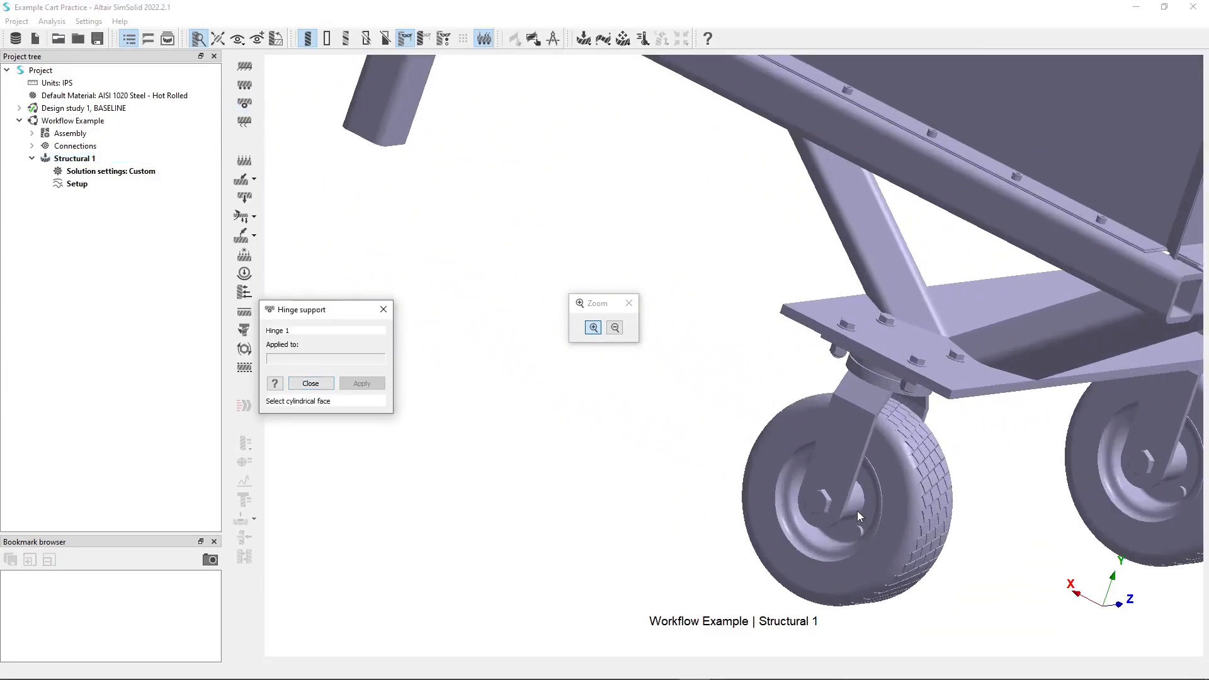
left_click(858, 500)
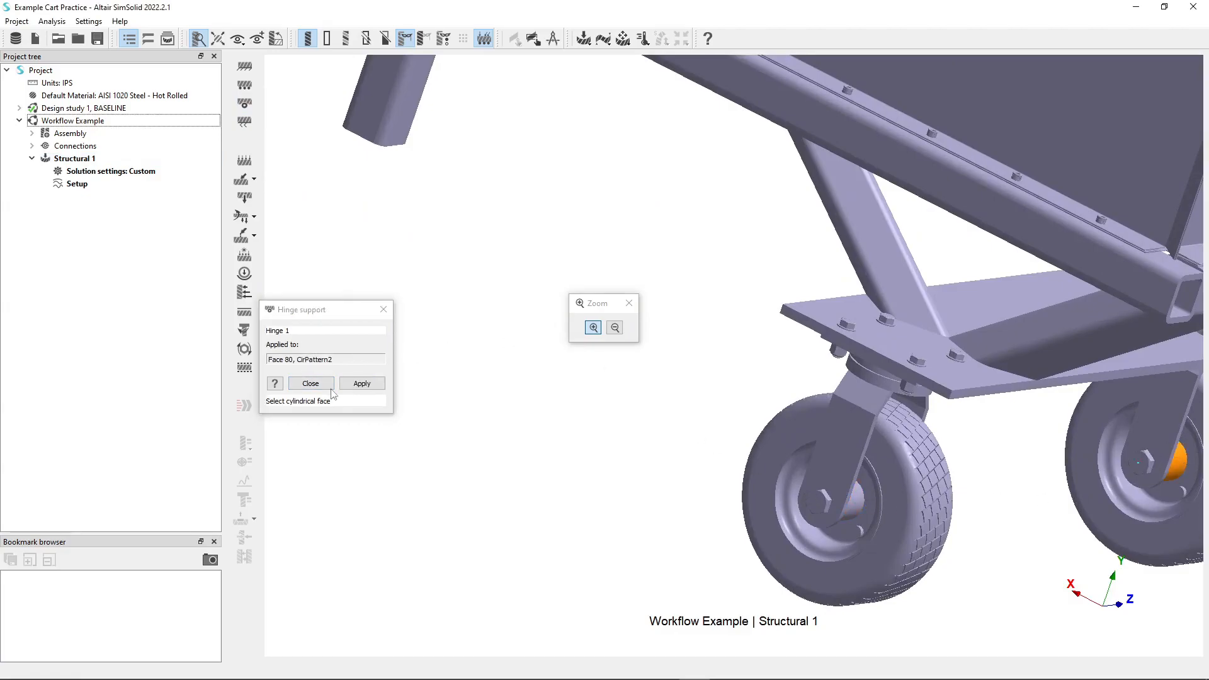
left_click(352, 384)
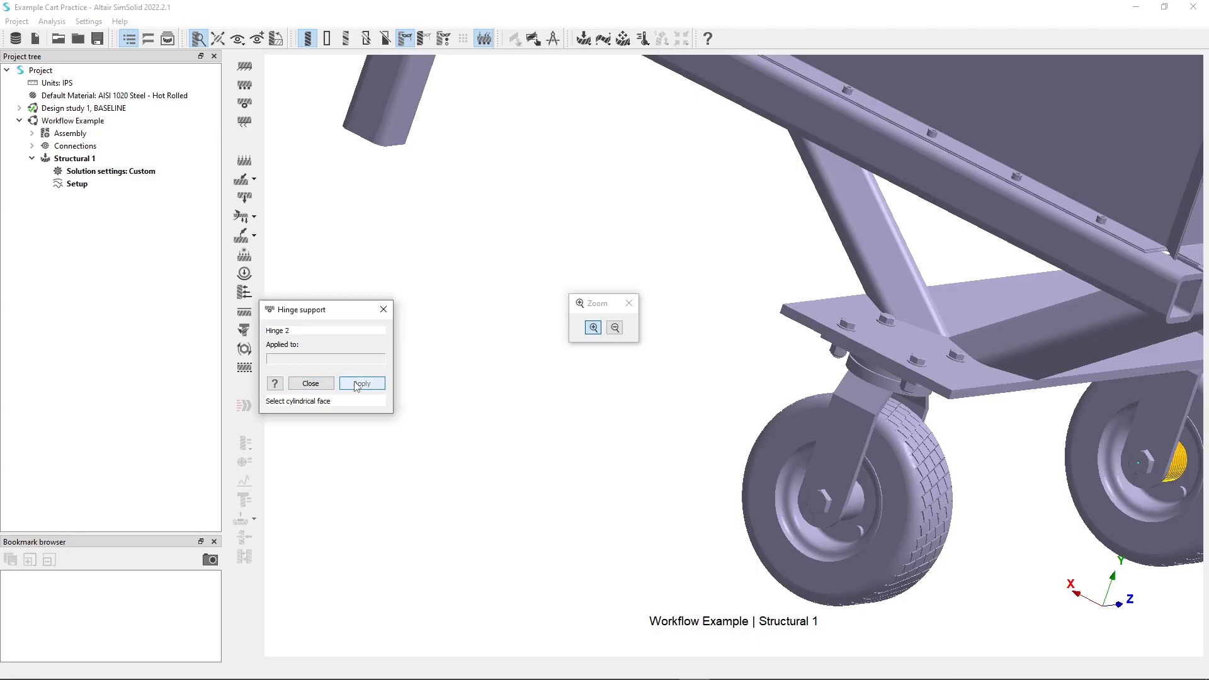
left_click(856, 512)
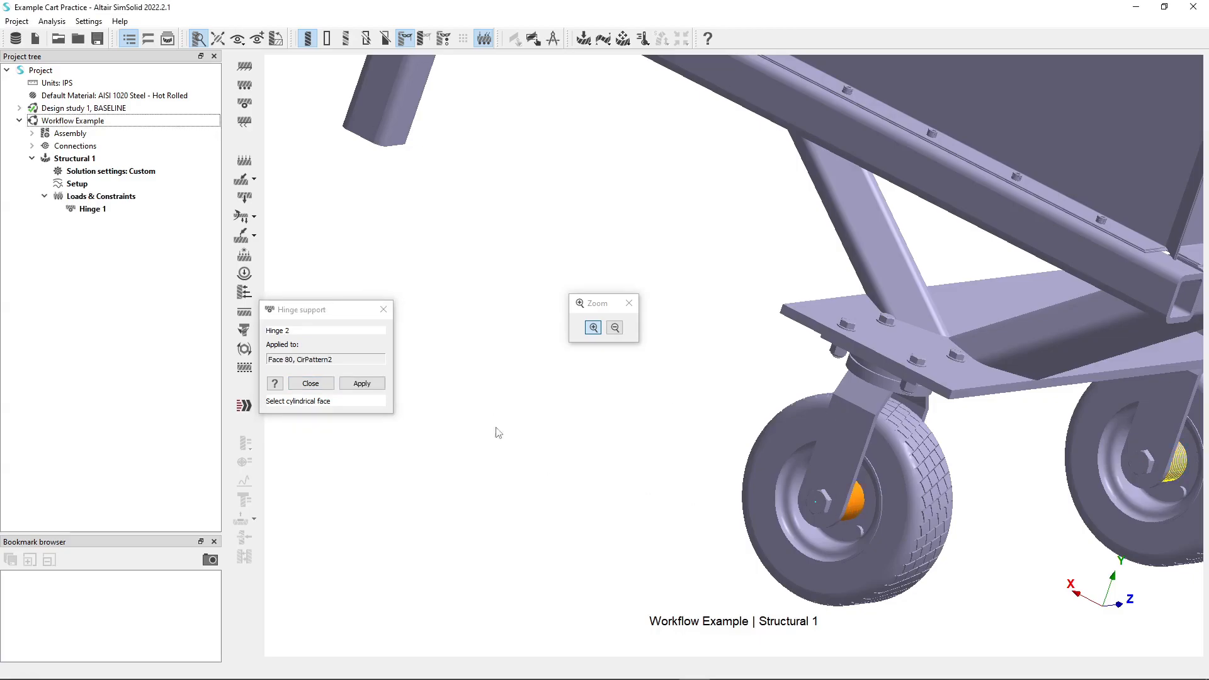
left_click(383, 387)
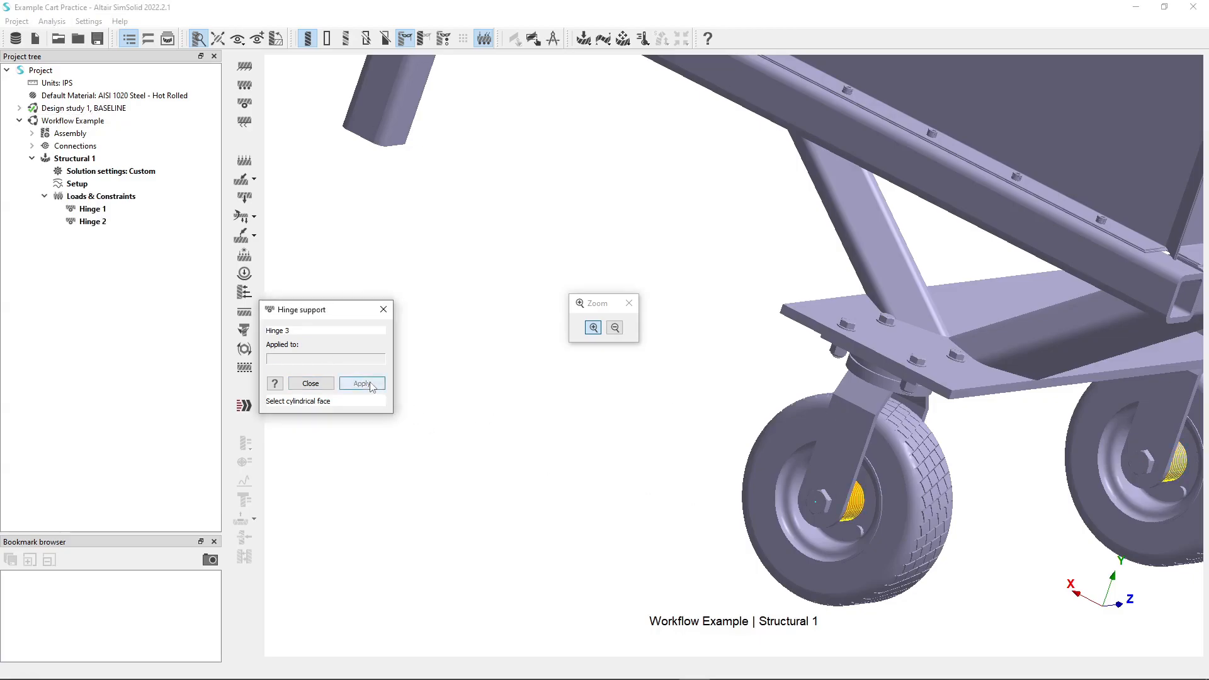
left_click(311, 384)
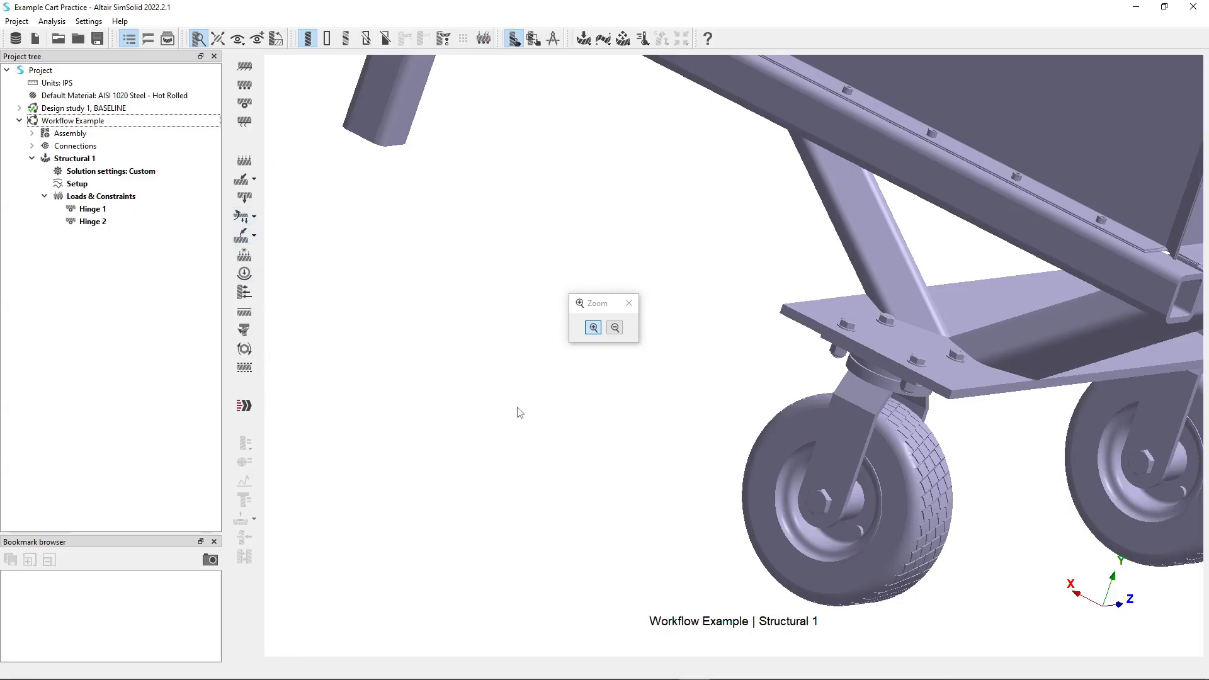
Add a slider constraint to the bottom end faces of both cart legs.
scroll(520, 412, "down", 2)
left_click_drag(398, 286, 517, 176)
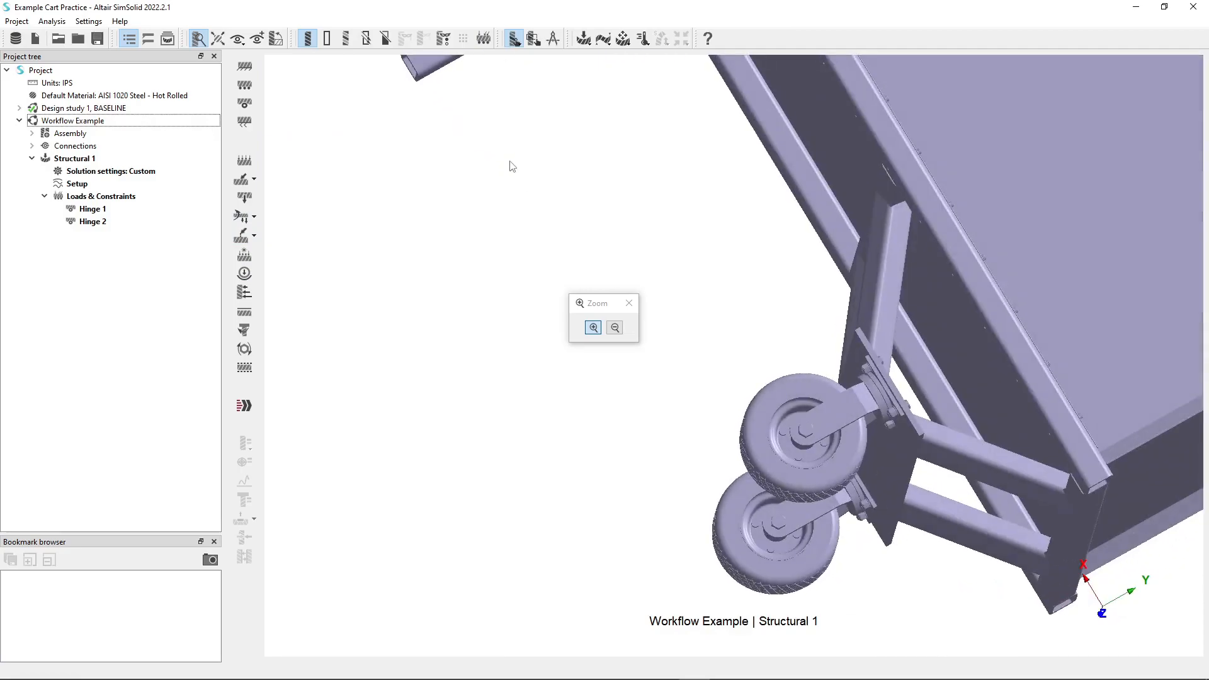
scroll(432, 130, "up", 4)
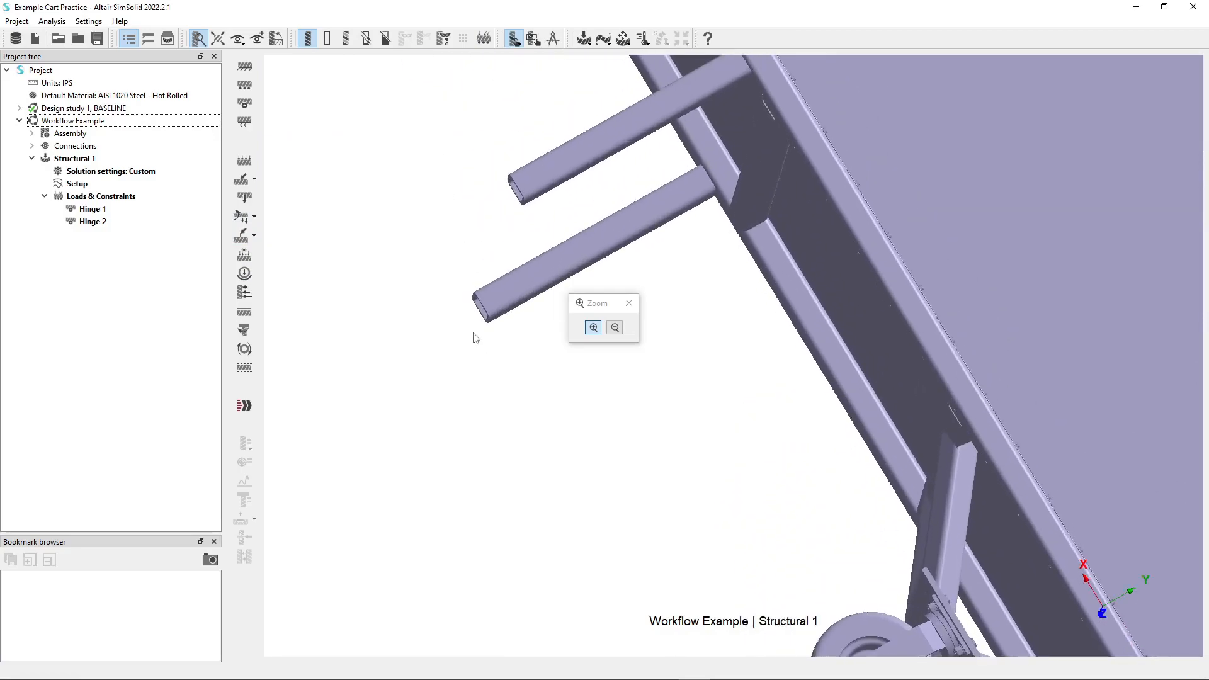
scroll(476, 310, "up", 1)
scroll(477, 310, "up", 1)
right_click_drag(481, 303, 492, 304)
right_click_drag(735, 244, 816, 423)
right_click_drag(727, 414, 794, 416)
left_click_drag(664, 426, 945, 320)
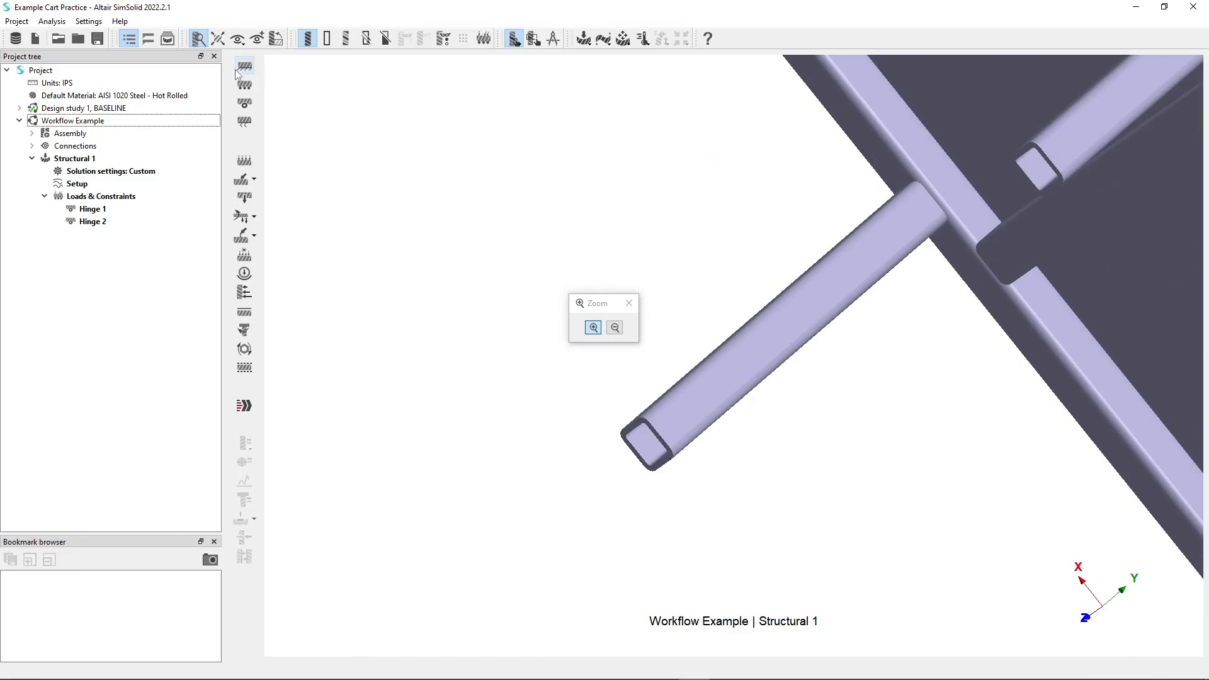
left_click(245, 104)
left_click(635, 425)
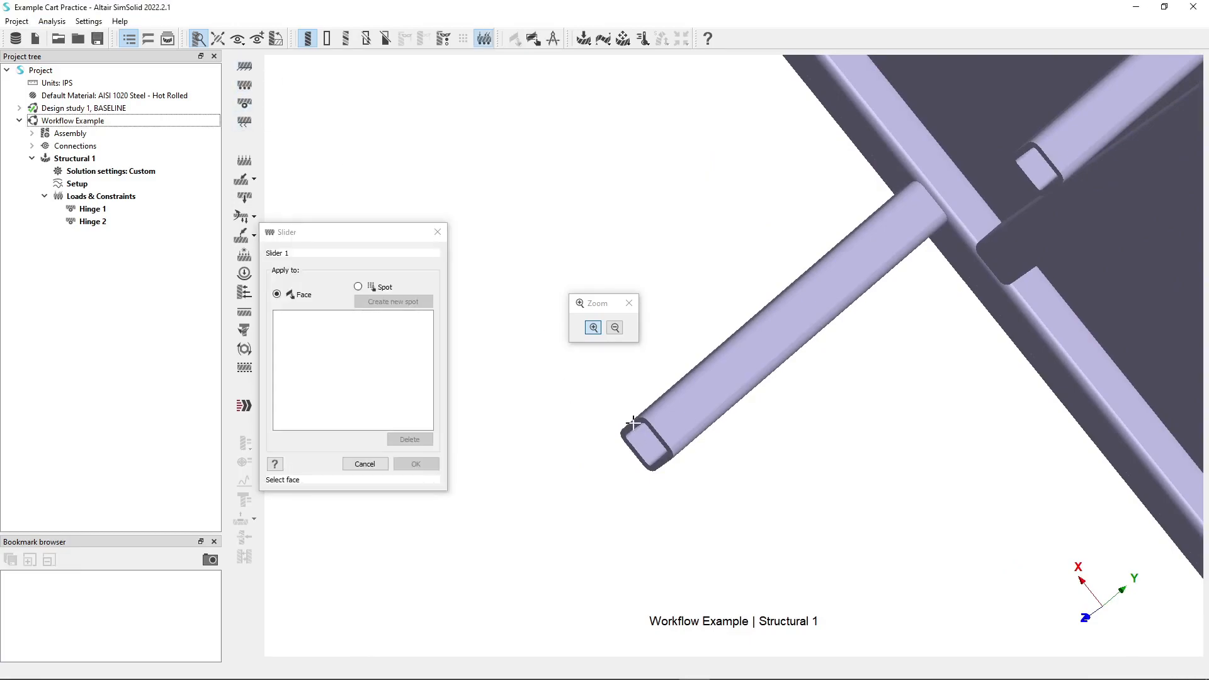
left_click(1020, 155)
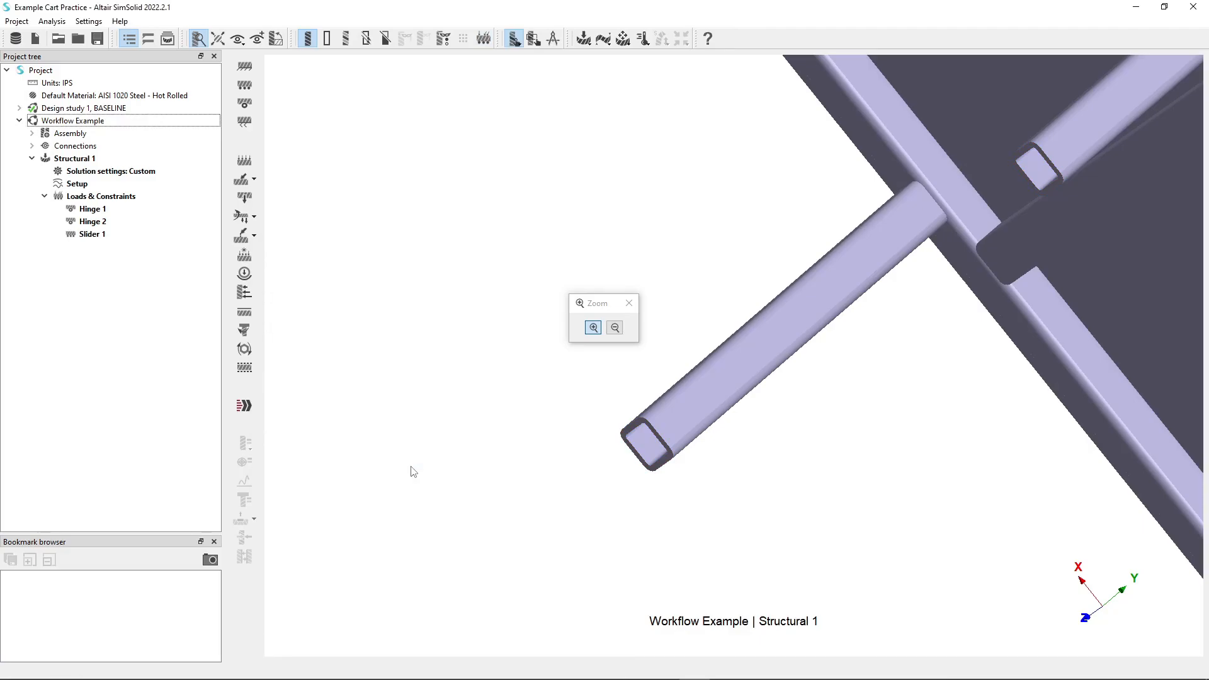
Examine the cart's underside, legs and wheels from several angles and dismiss the Zoom window.
left_click_drag(815, 465, 744, 345)
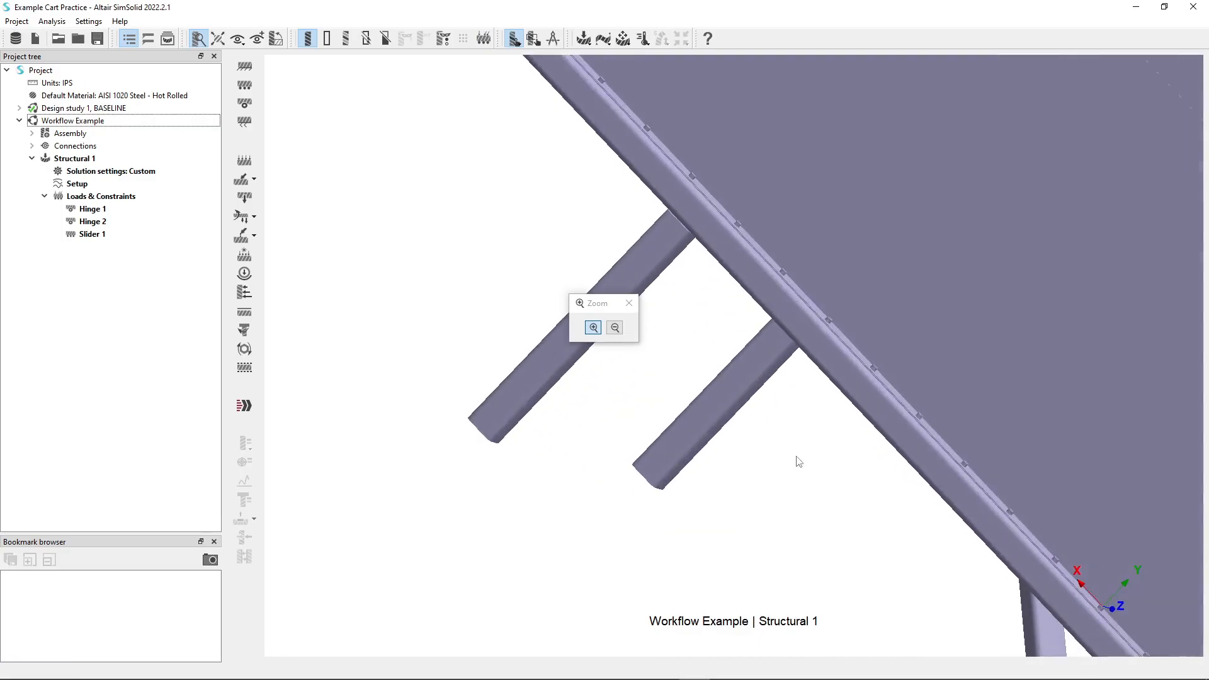
scroll(799, 462, "down", 5)
middle_click_drag(799, 462, 864, 339)
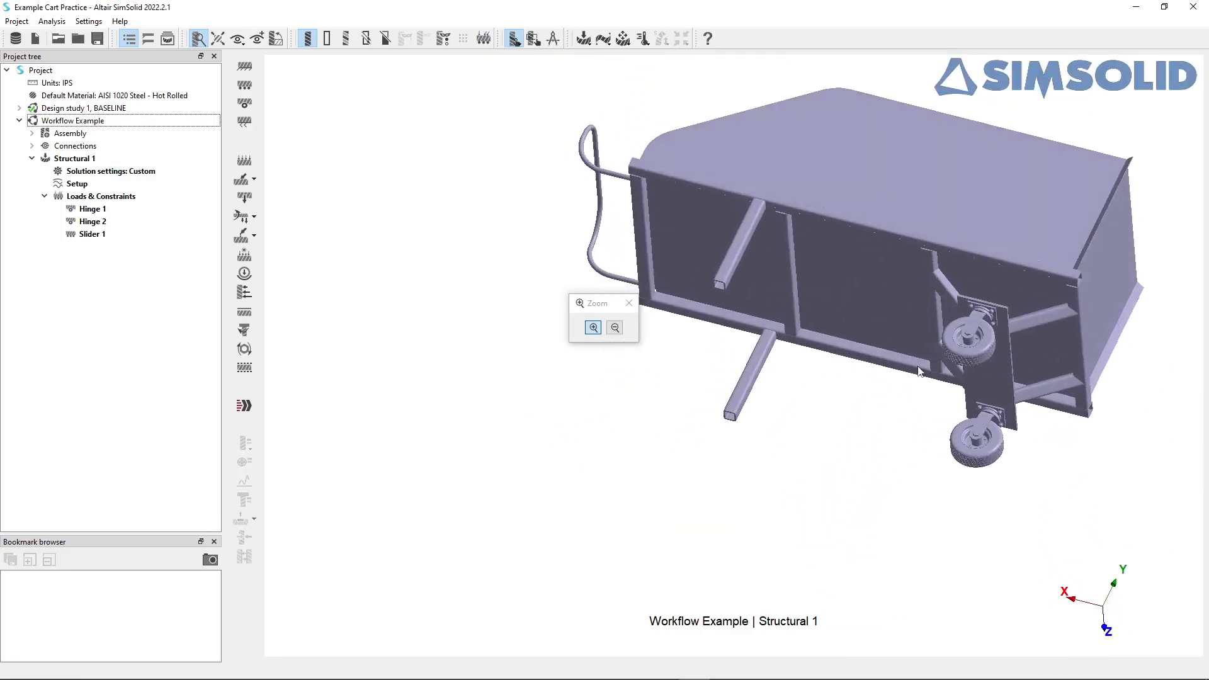
scroll(970, 342, "up", 5)
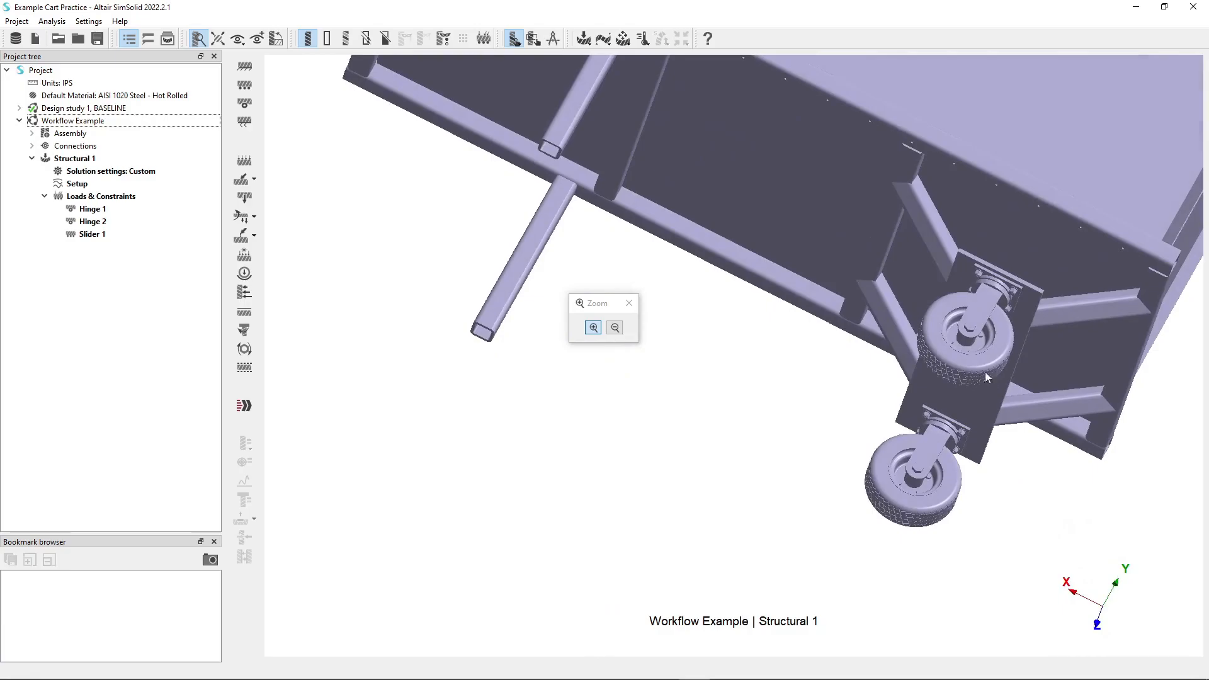
right_click_drag(706, 197, 702, 270)
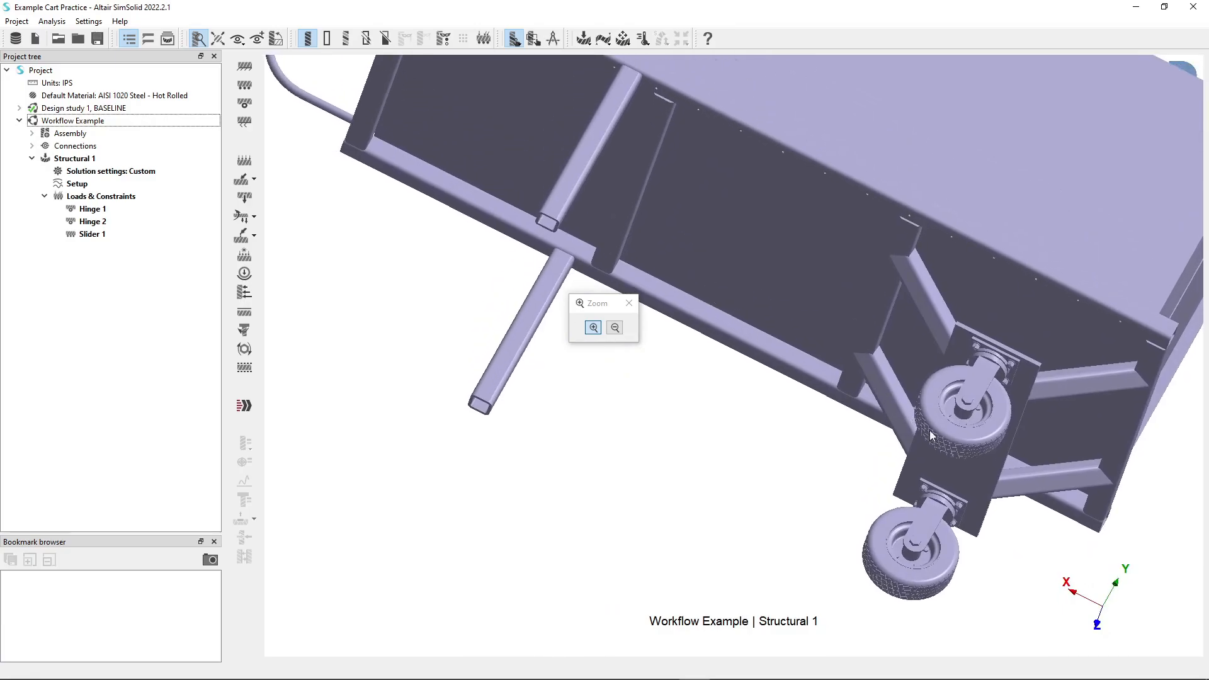
mouse_move(754, 250)
middle_mouse_down()
mouse_move(729, 278)
mouse_move(662, 275)
mouse_move(693, 281)
middle_mouse_up()
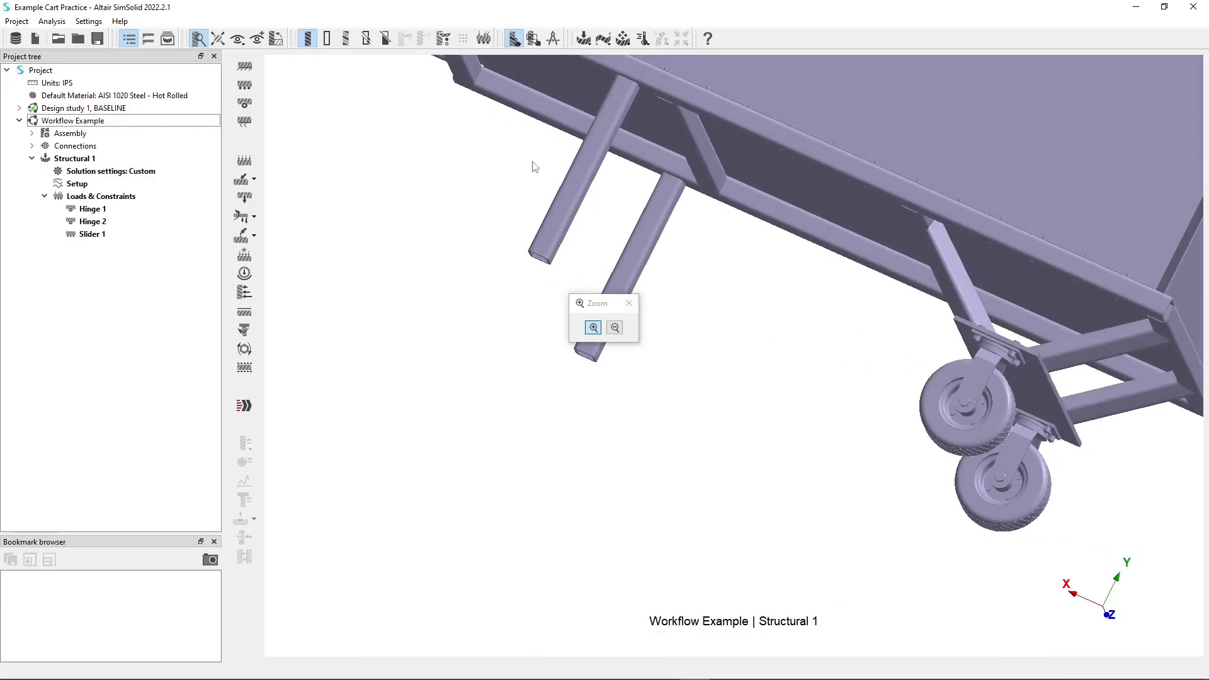
right_click_drag(658, 206, 553, 348)
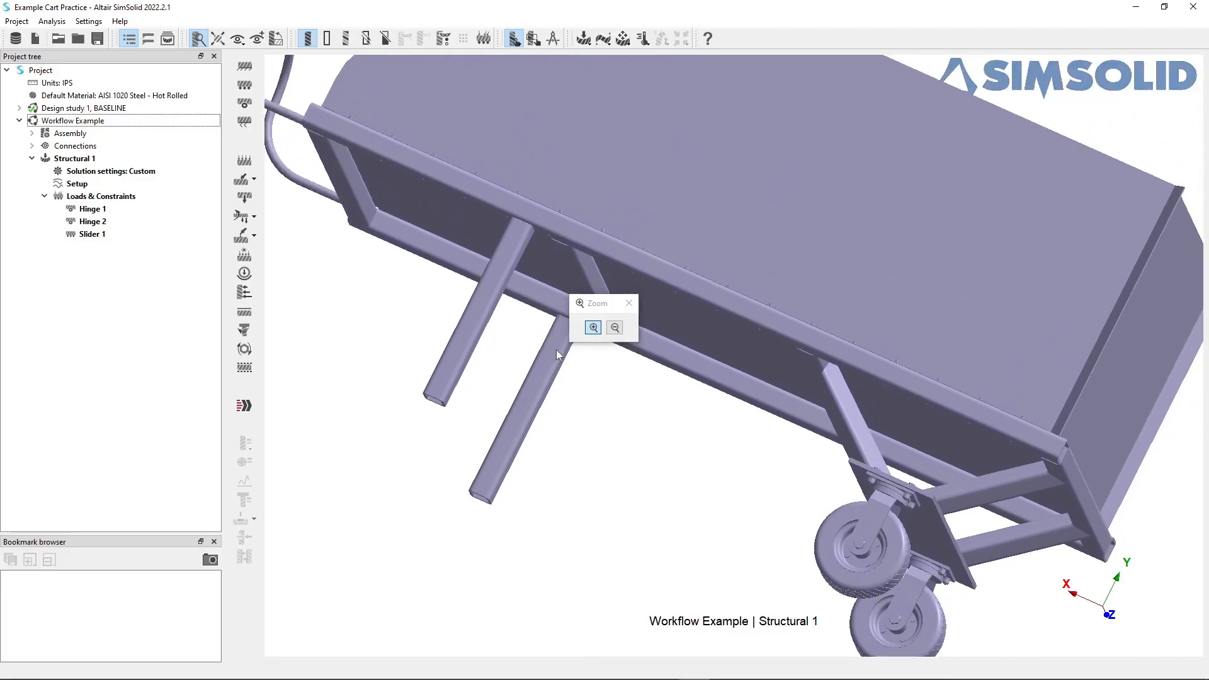
left_click(628, 305)
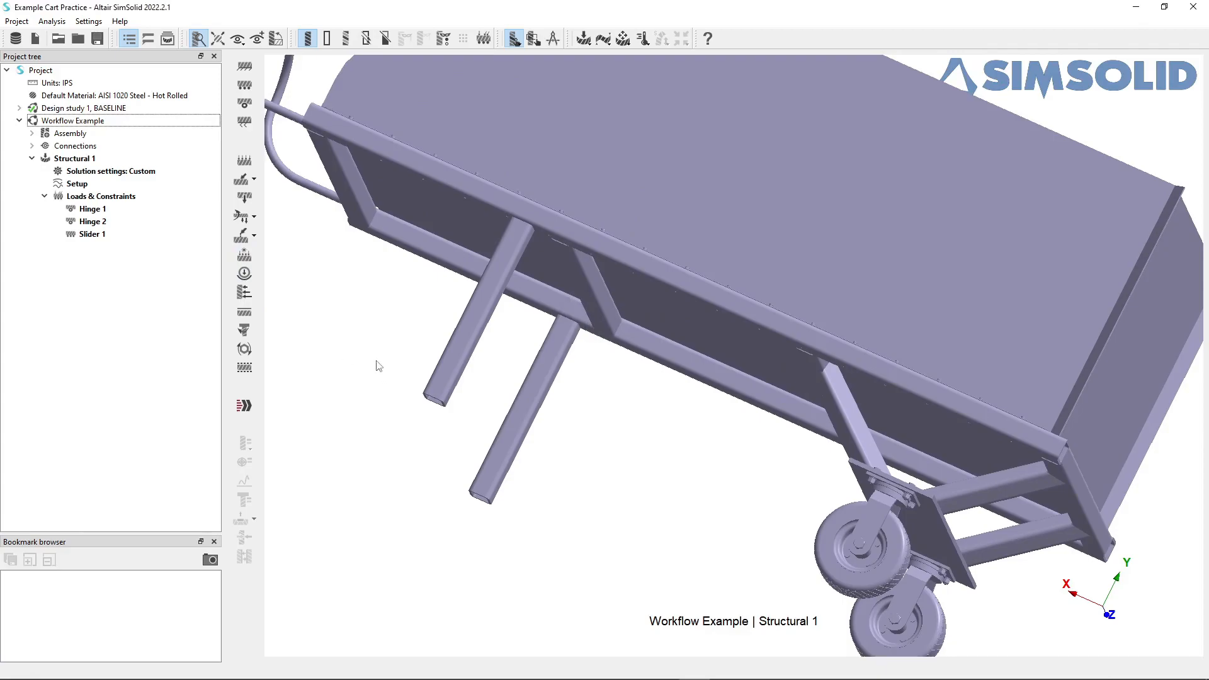
Apply a force of -1000 lbf along Y to the face of the cart's floor.
left_click_drag(592, 337, 467, 419)
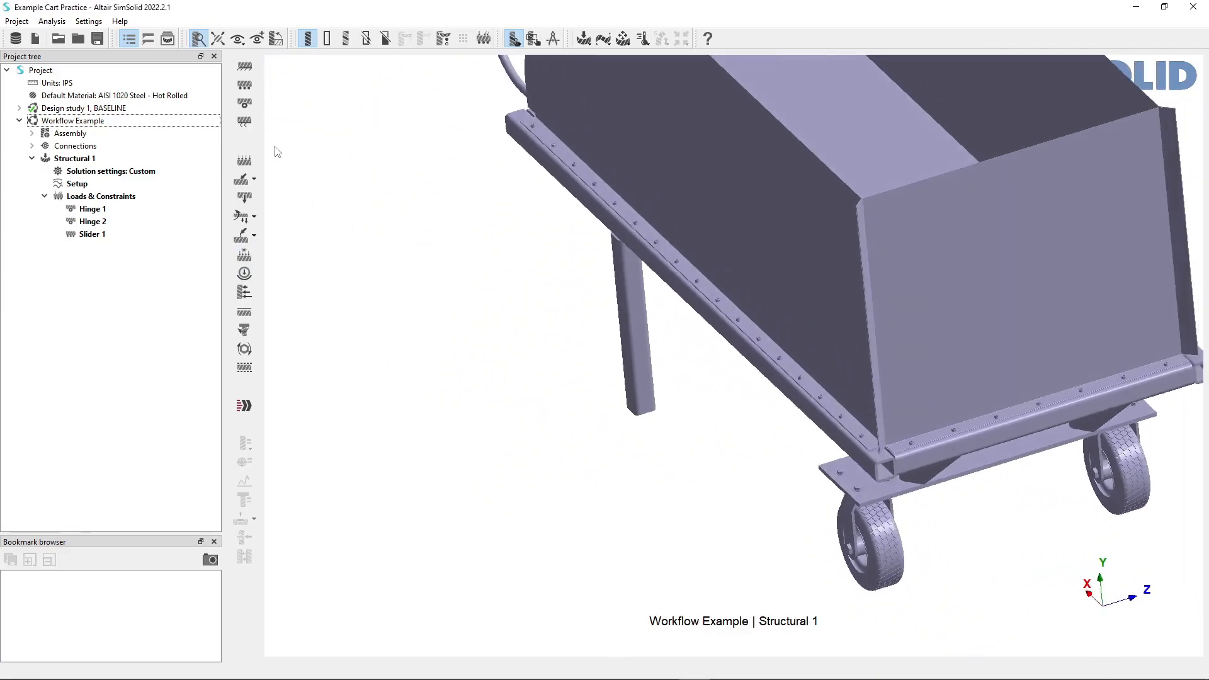
left_click(252, 182)
left_click(315, 179)
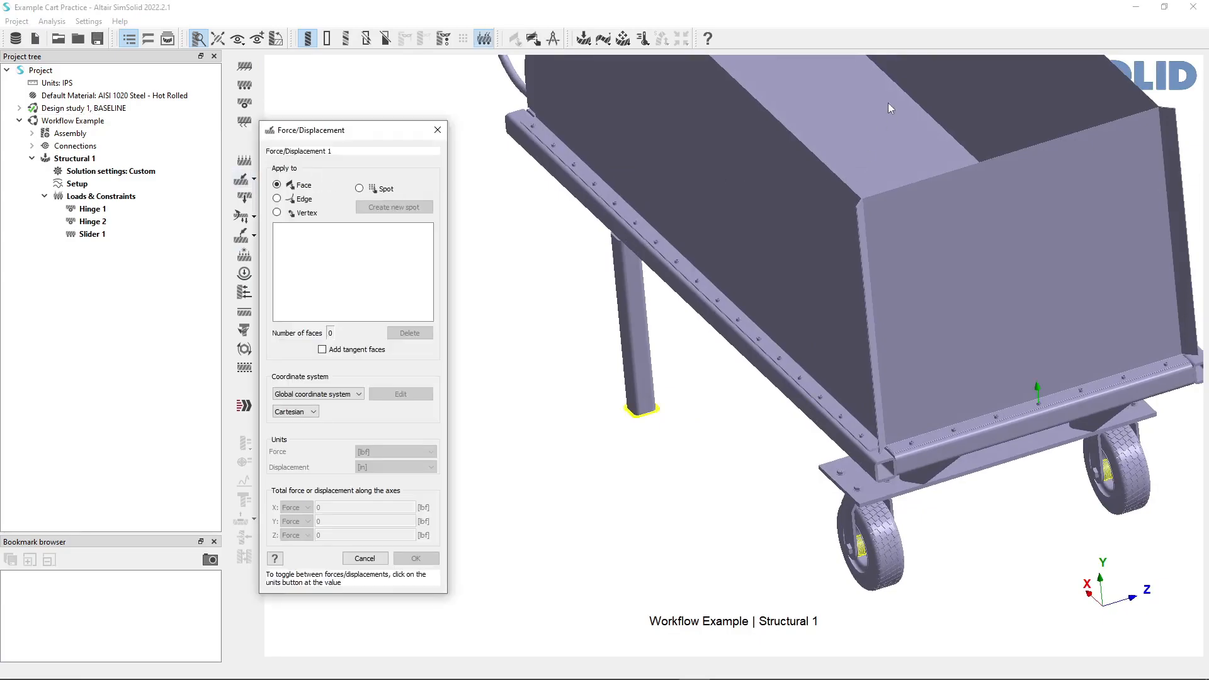
left_click(849, 129)
double_click(322, 521)
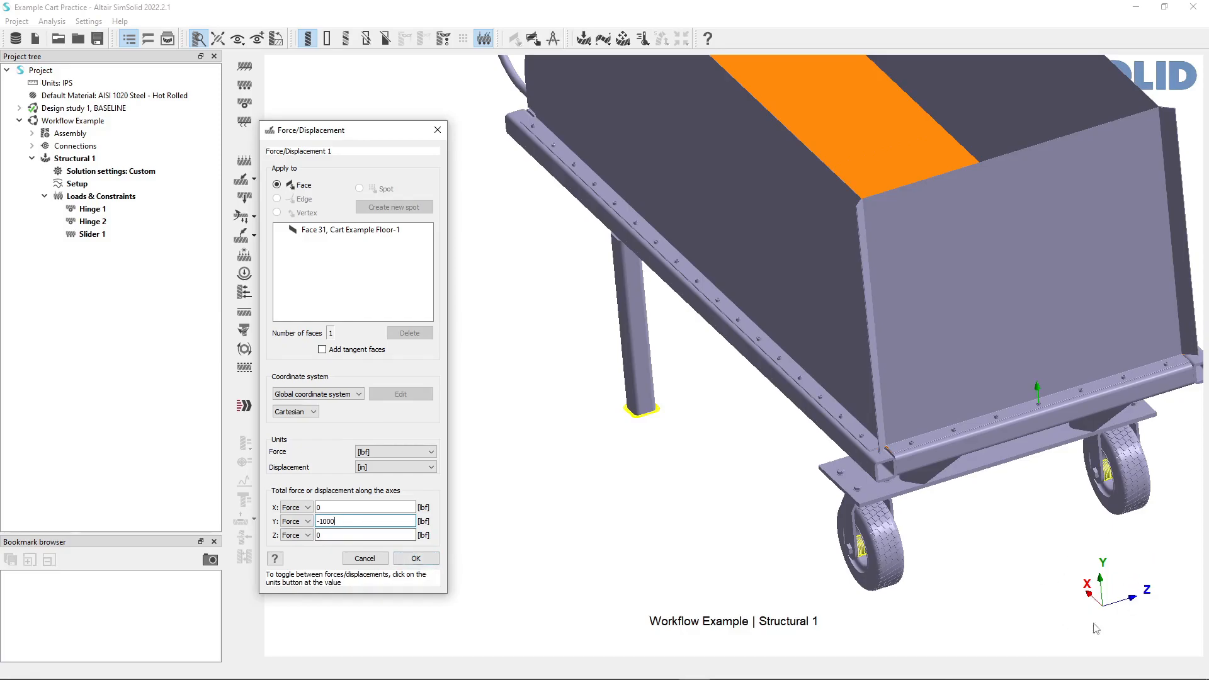
left_click(401, 558)
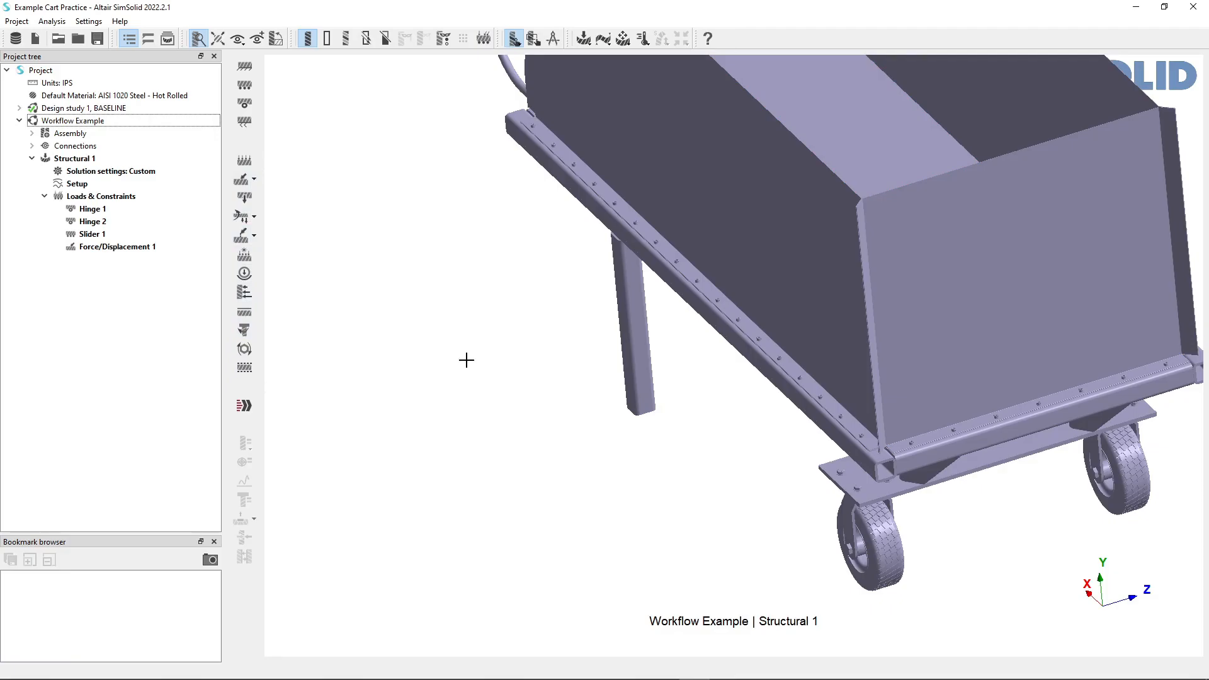
Try to solve Structural 1 and decline to perform the analysis with disconnected groups of parts.
scroll(505, 330, "up", 3)
scroll(630, 383, "down", 5)
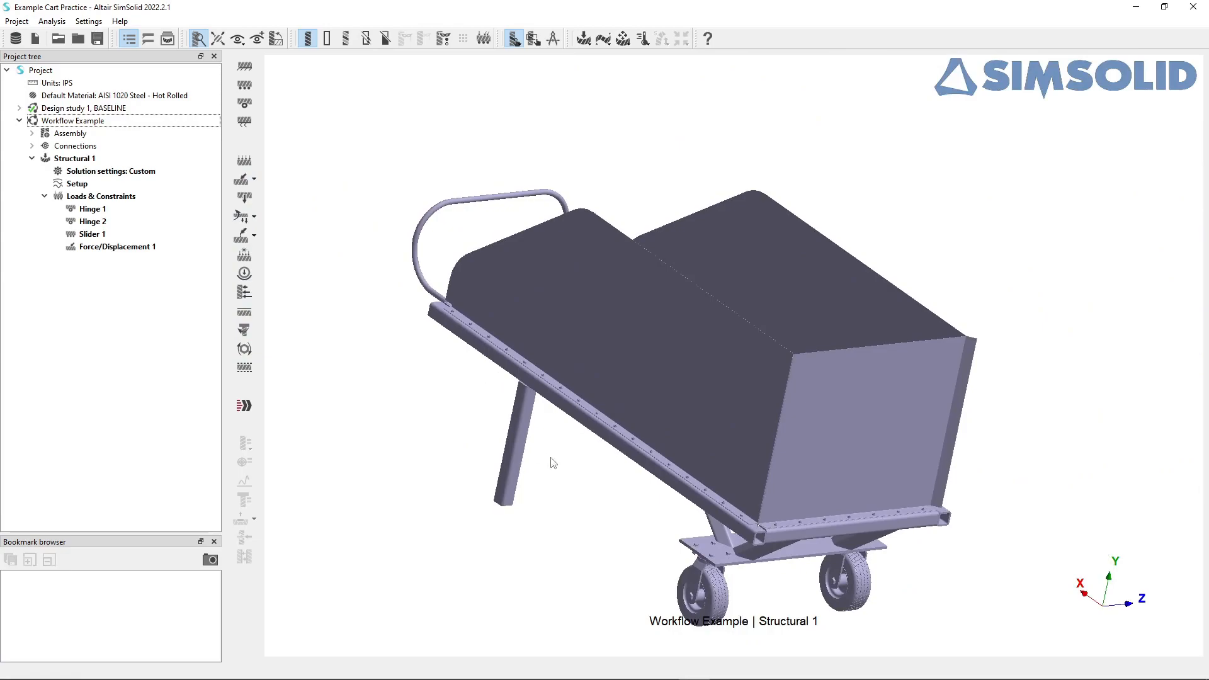
right_click_drag(565, 465, 537, 407)
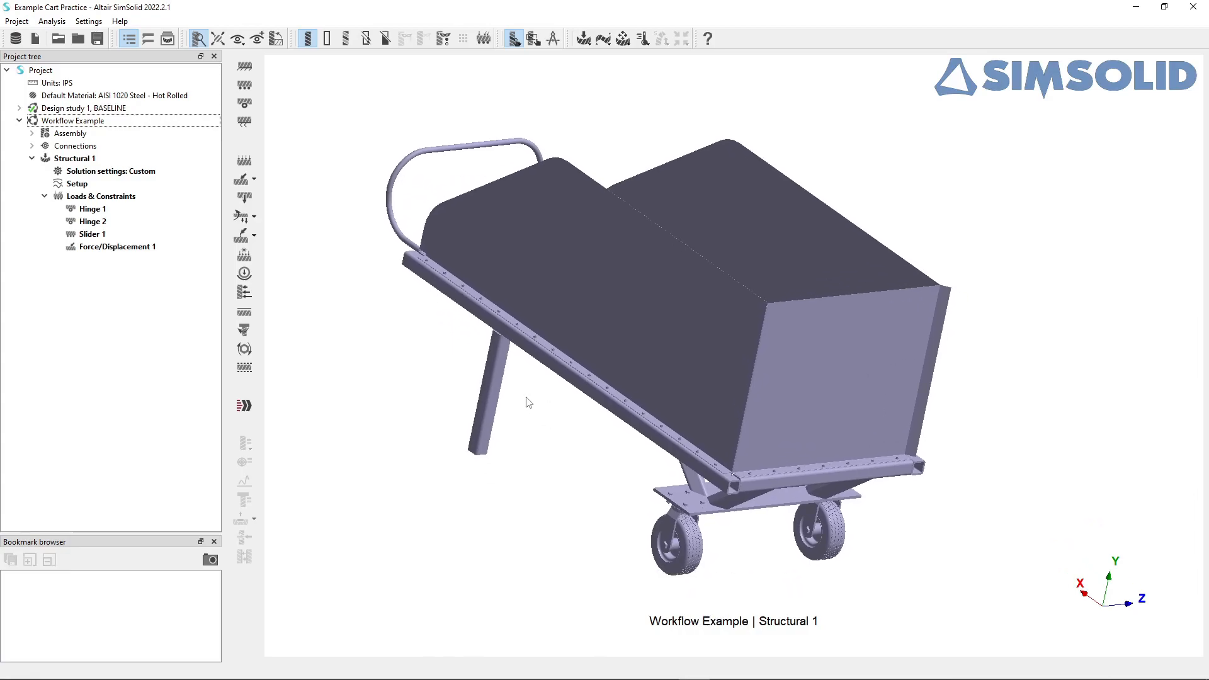
left_click_drag(530, 391, 497, 398)
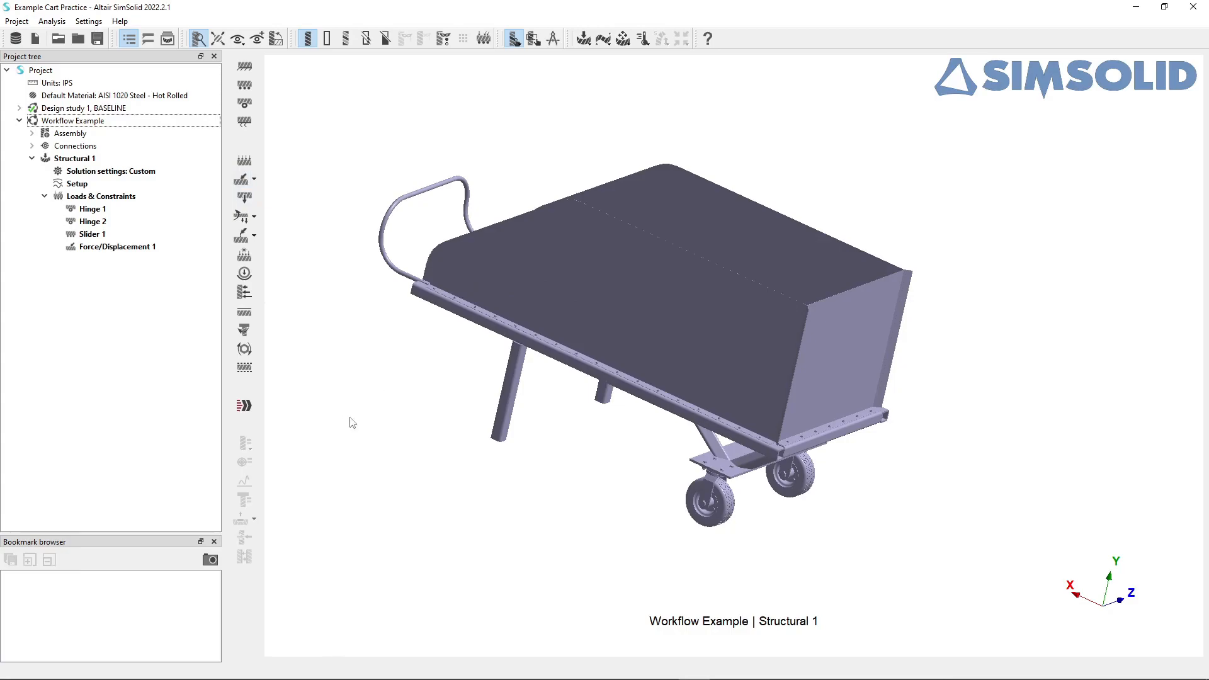
left_click(244, 405)
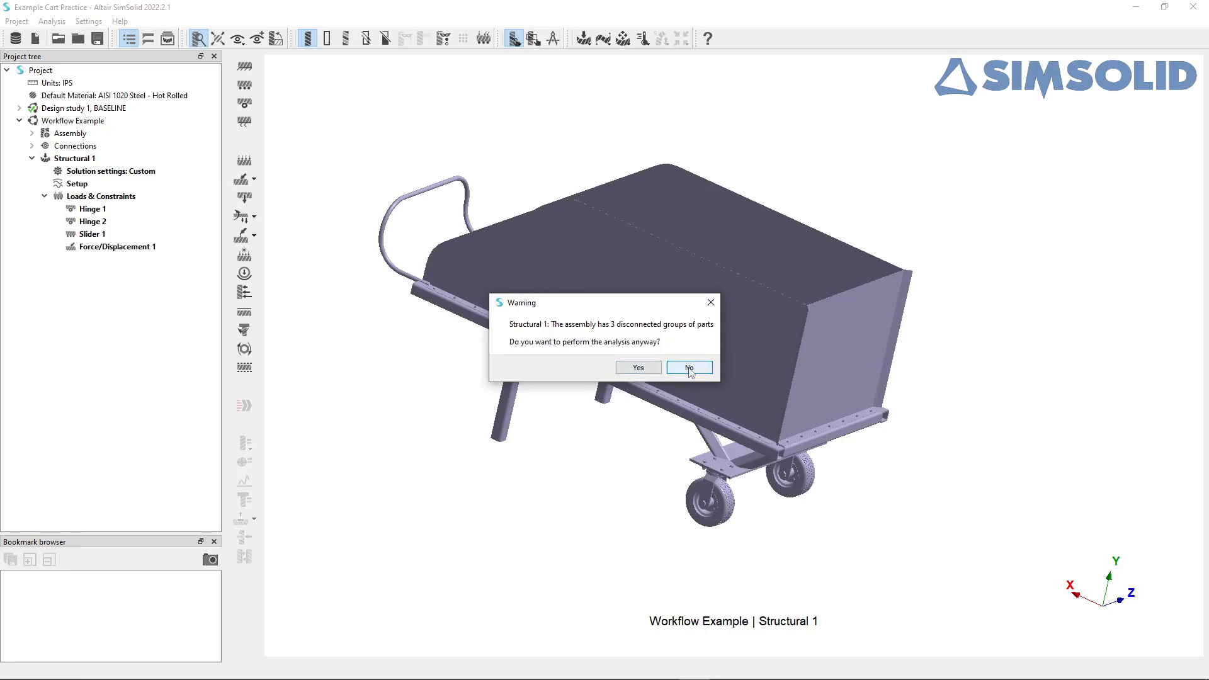
left_click(689, 369)
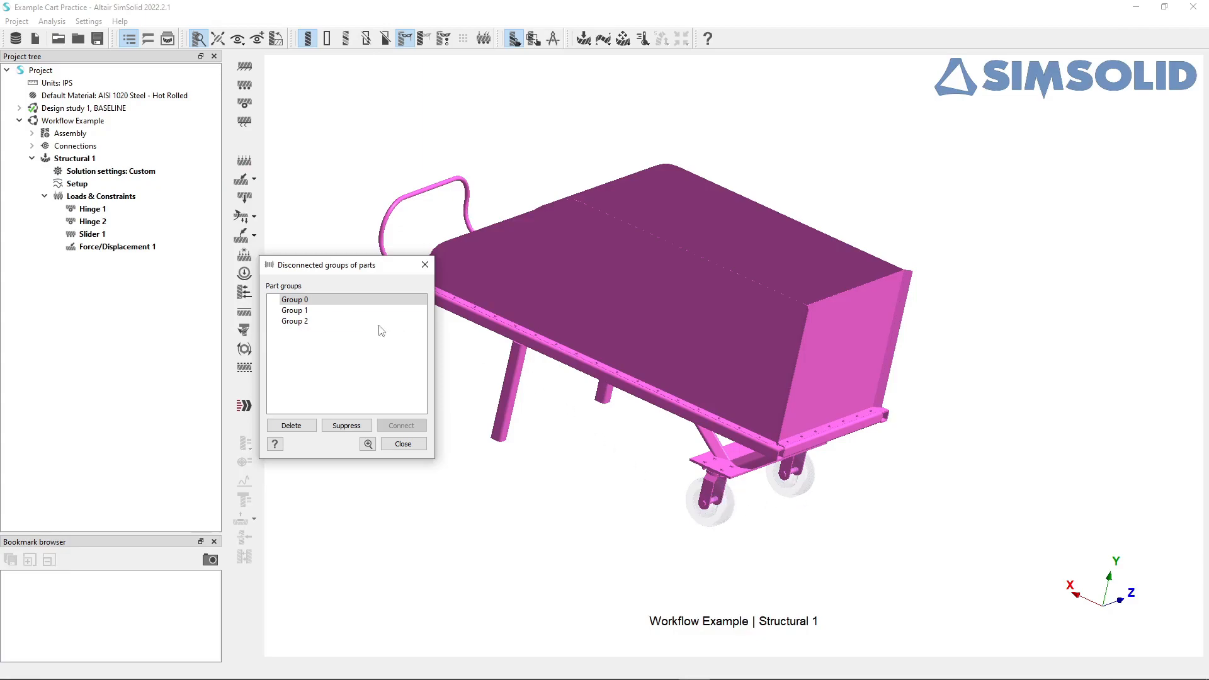
Review the disconnected part groups and suppress Group 1 and Group 2, the two wheels.
left_click(333, 311)
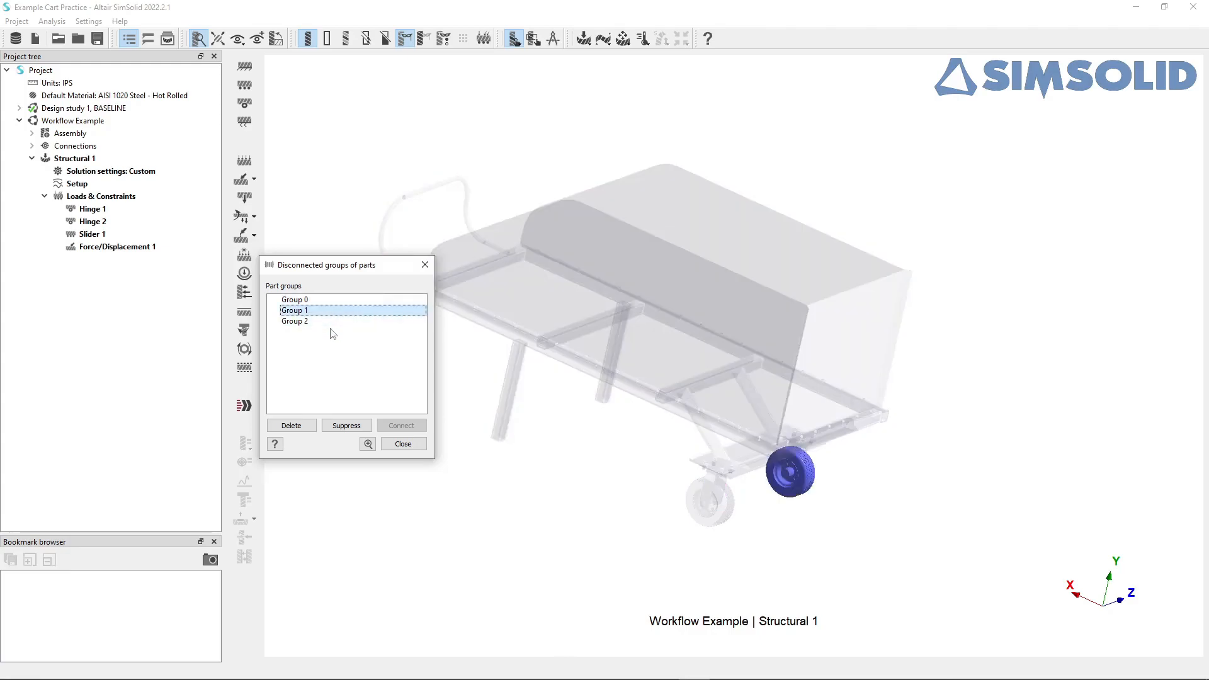
left_click(332, 322)
left_click(330, 311)
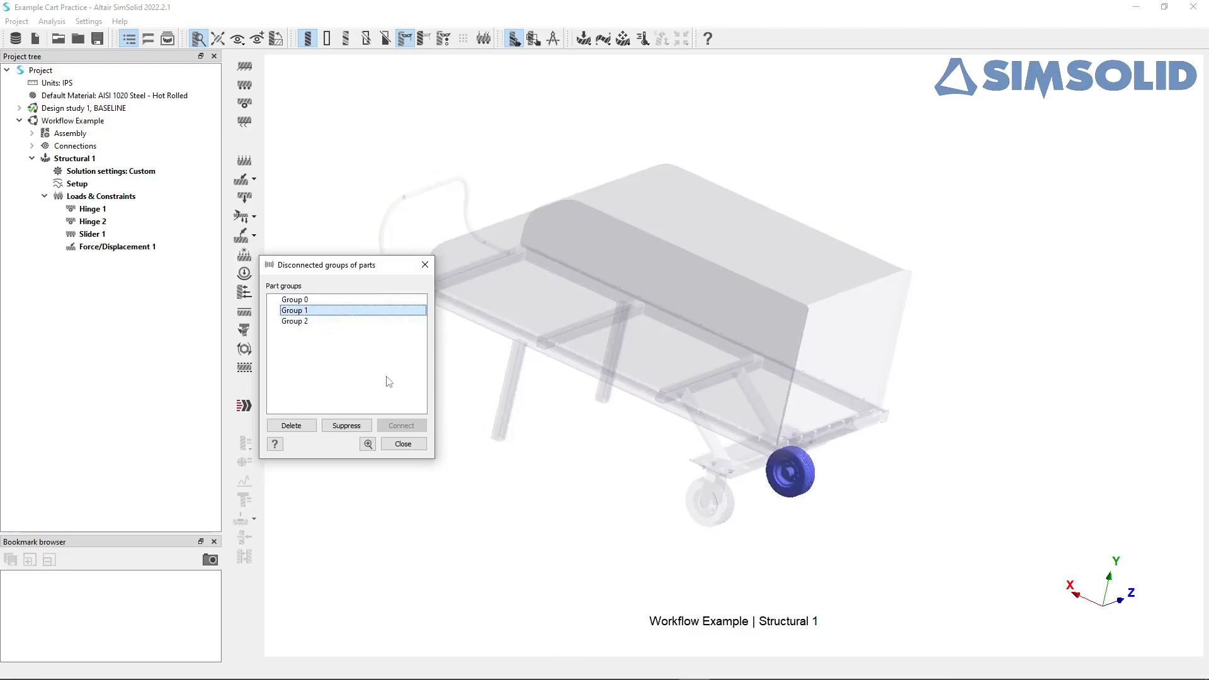
left_click(305, 427)
left_click(324, 311)
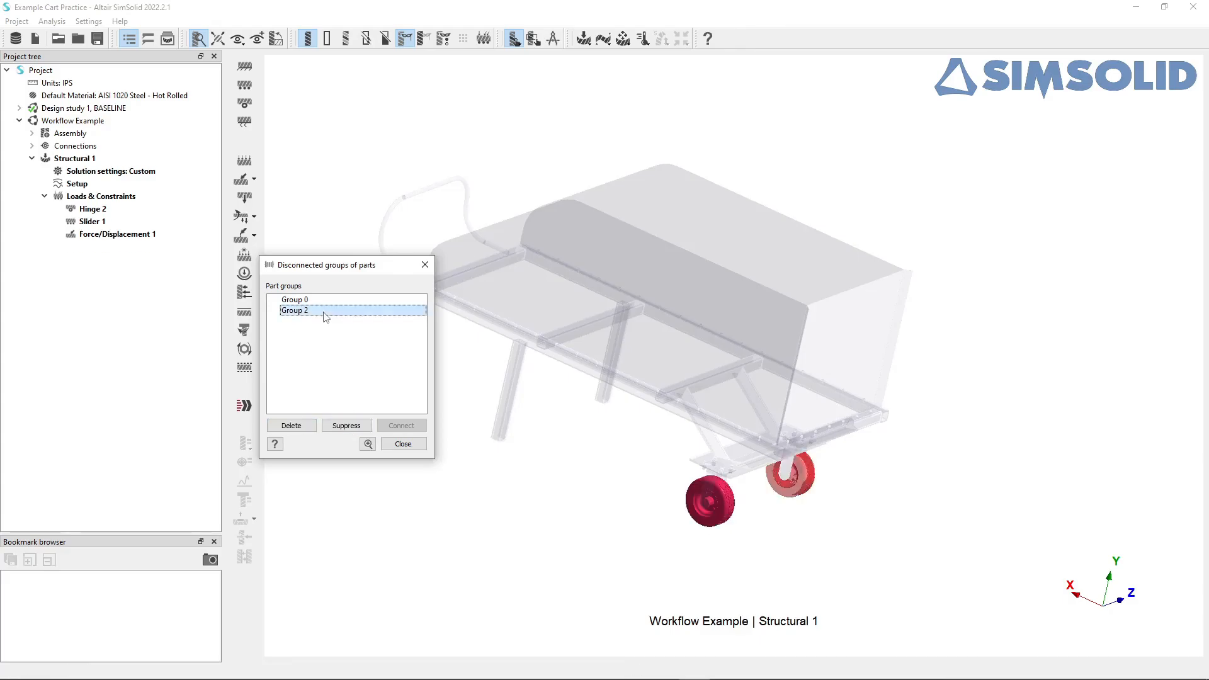
left_click(340, 428)
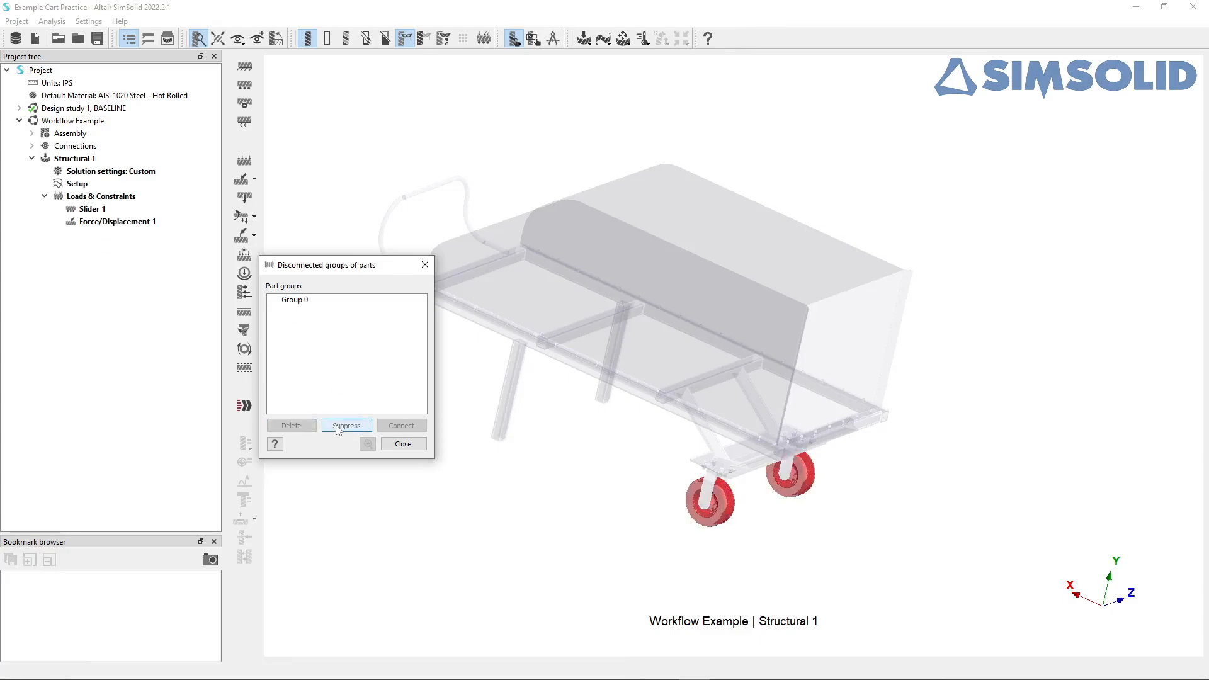
left_click(403, 445)
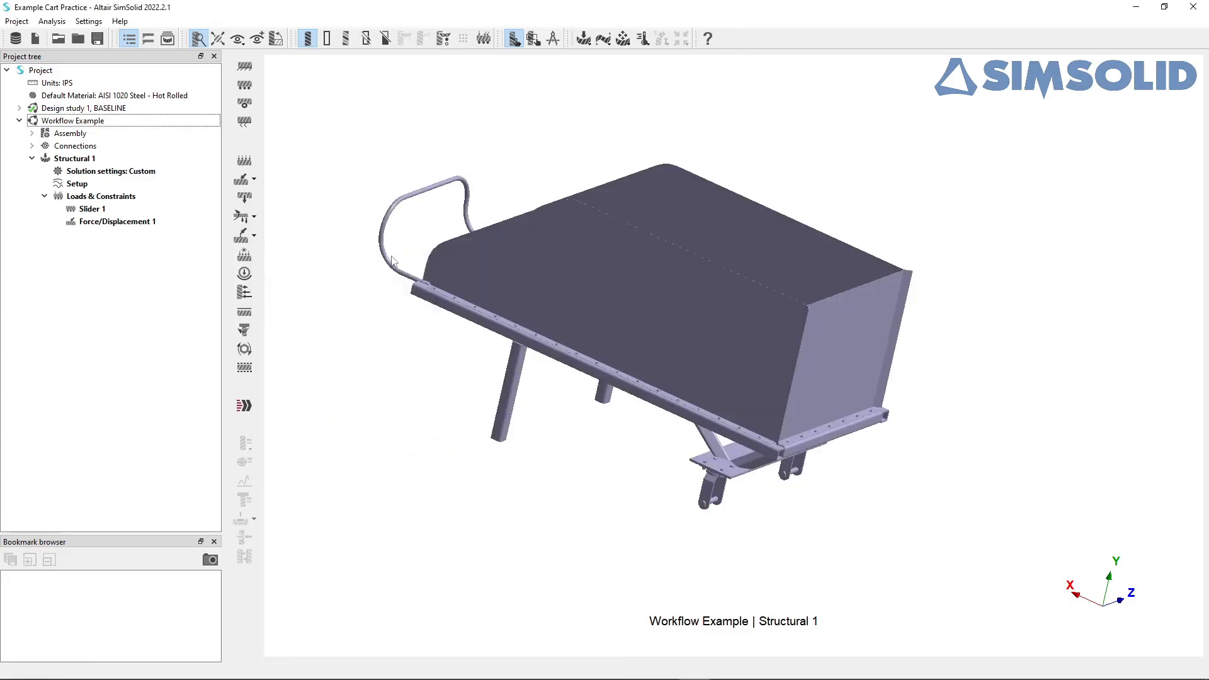
Solve the Structural 1 analysis and select its Result entry.
left_click(244, 407)
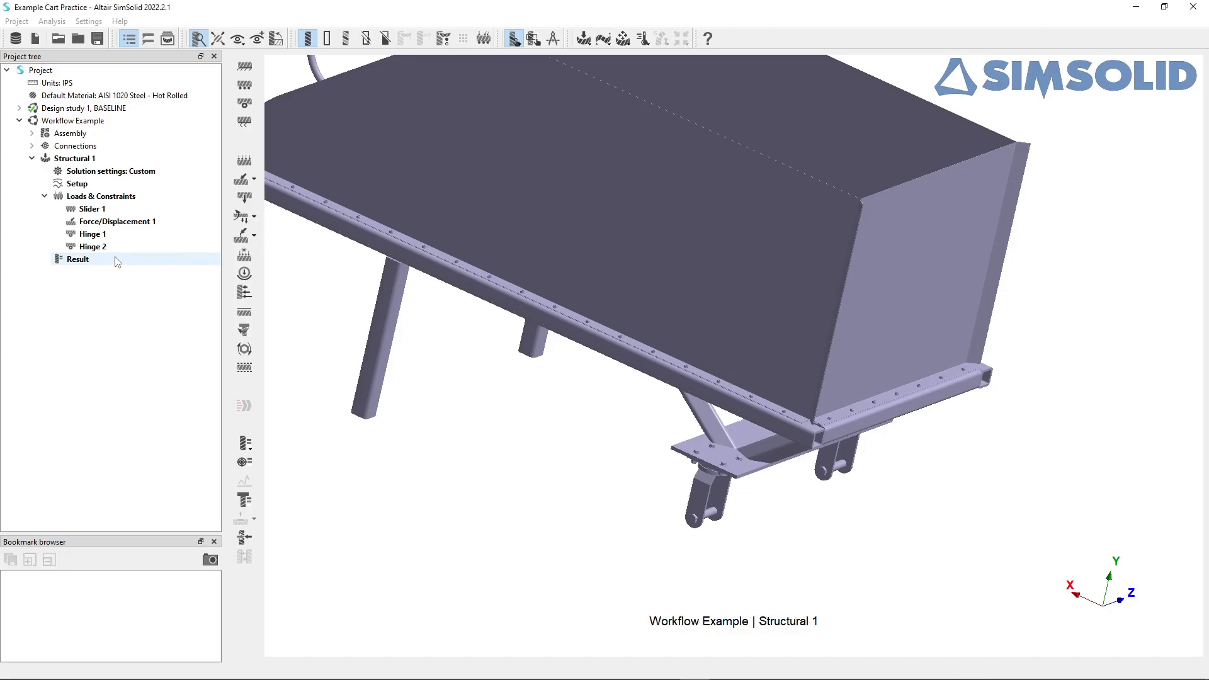
left_click(116, 262)
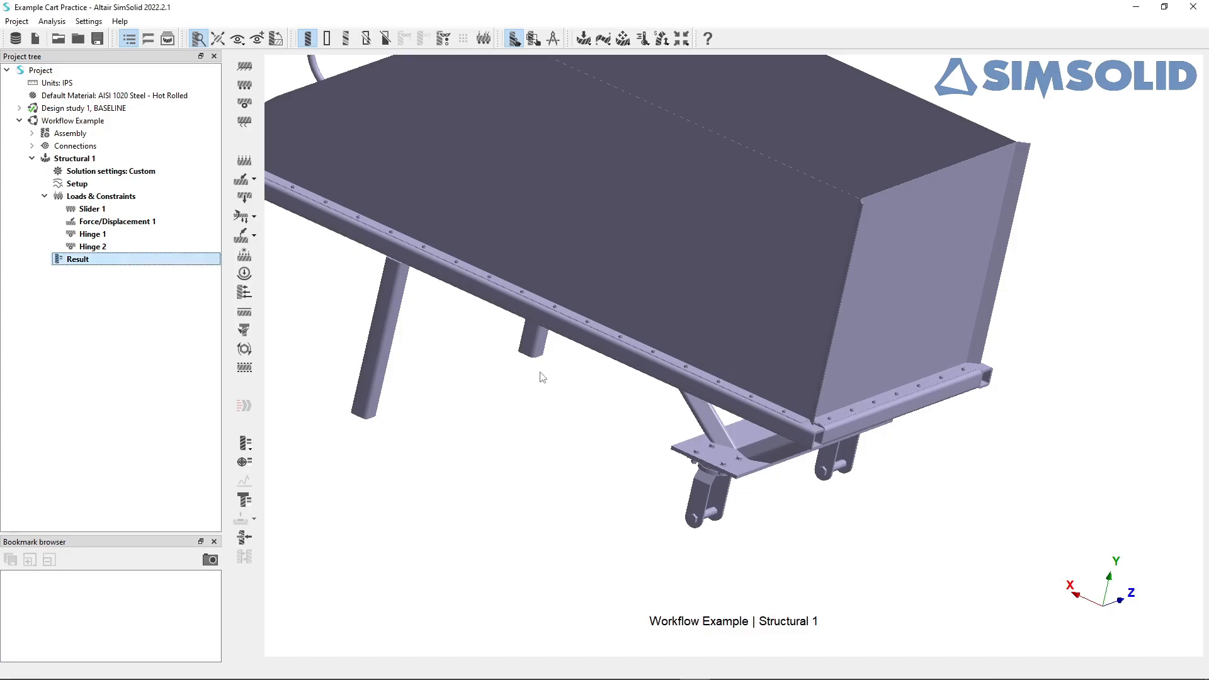
Display the Displacement Magnitude contour plot for the Structural 1 result.
scroll(581, 392, "down", 5)
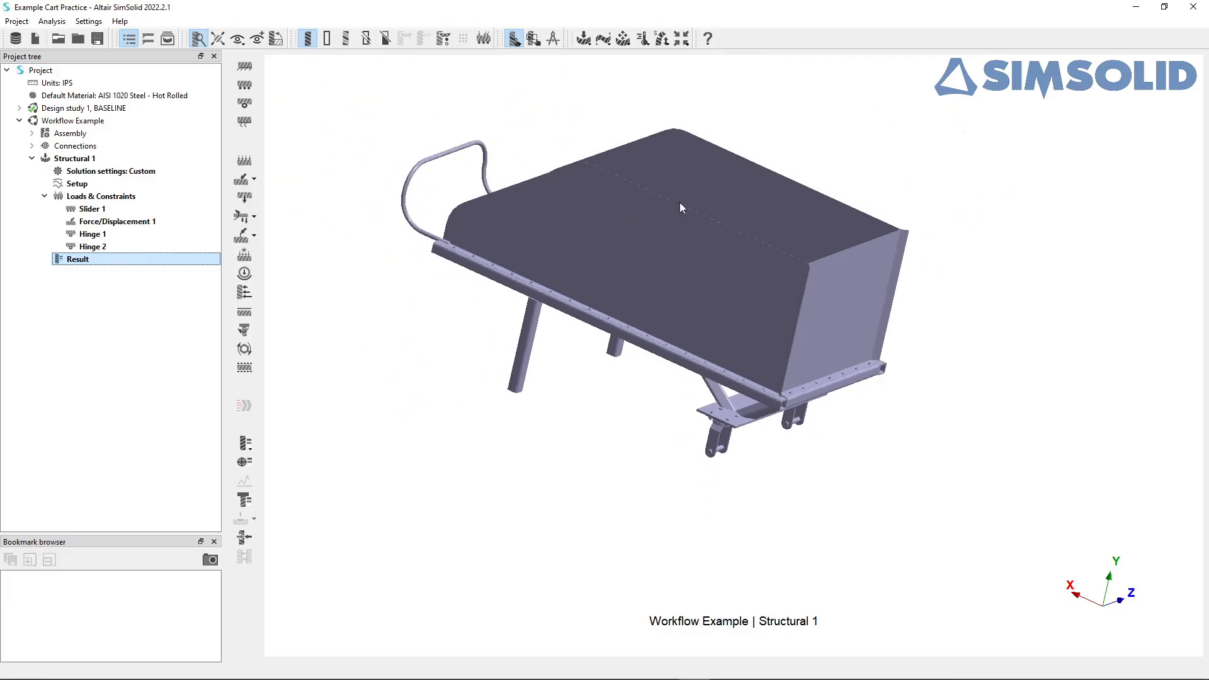
scroll(672, 158, "down", 1)
scroll(660, 157, "up", 2)
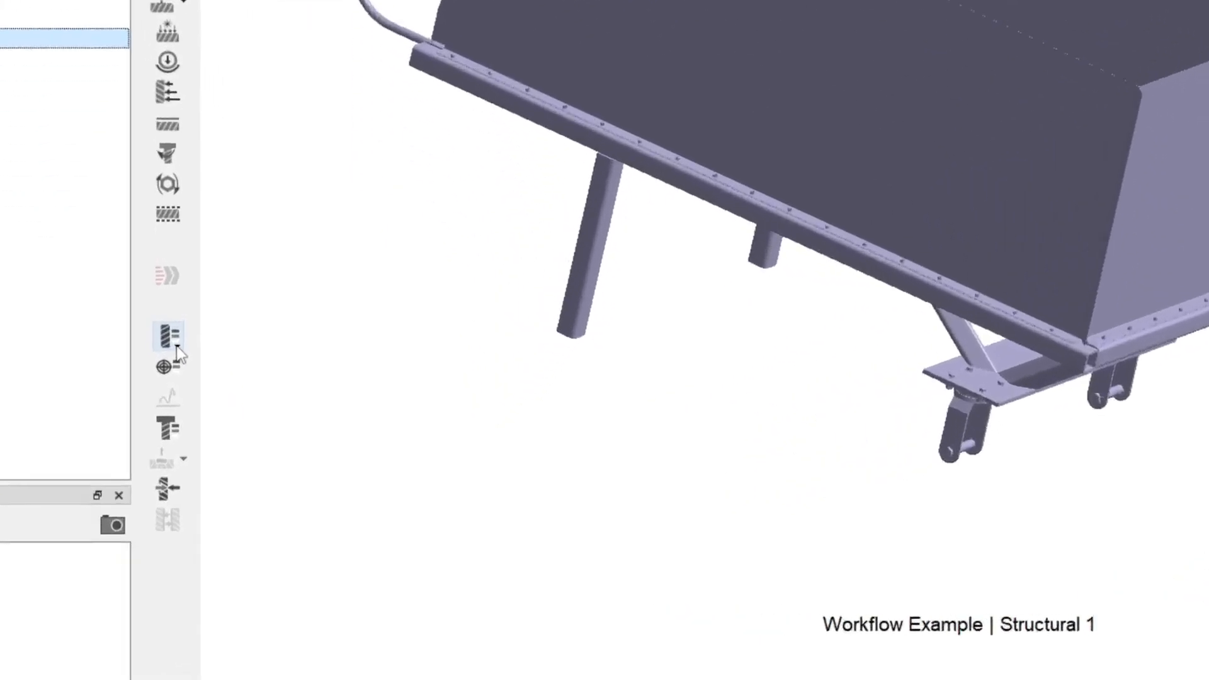
left_click(251, 448)
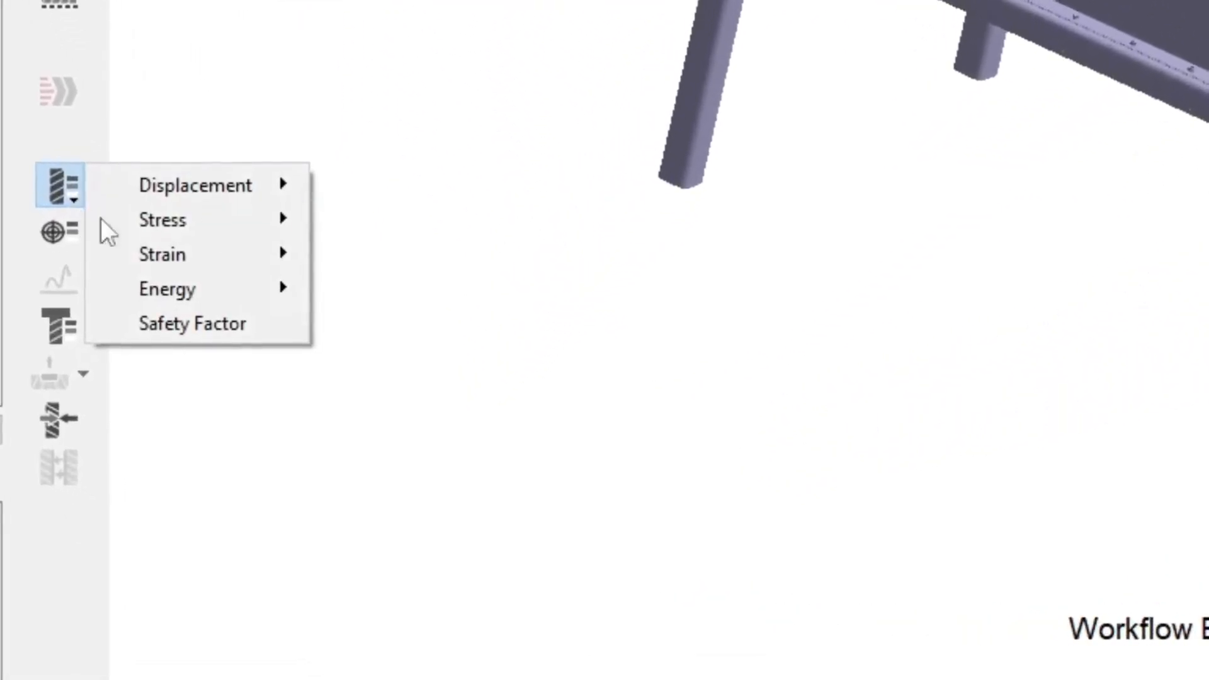
mouse_move(258, 192)
left_click(394, 191)
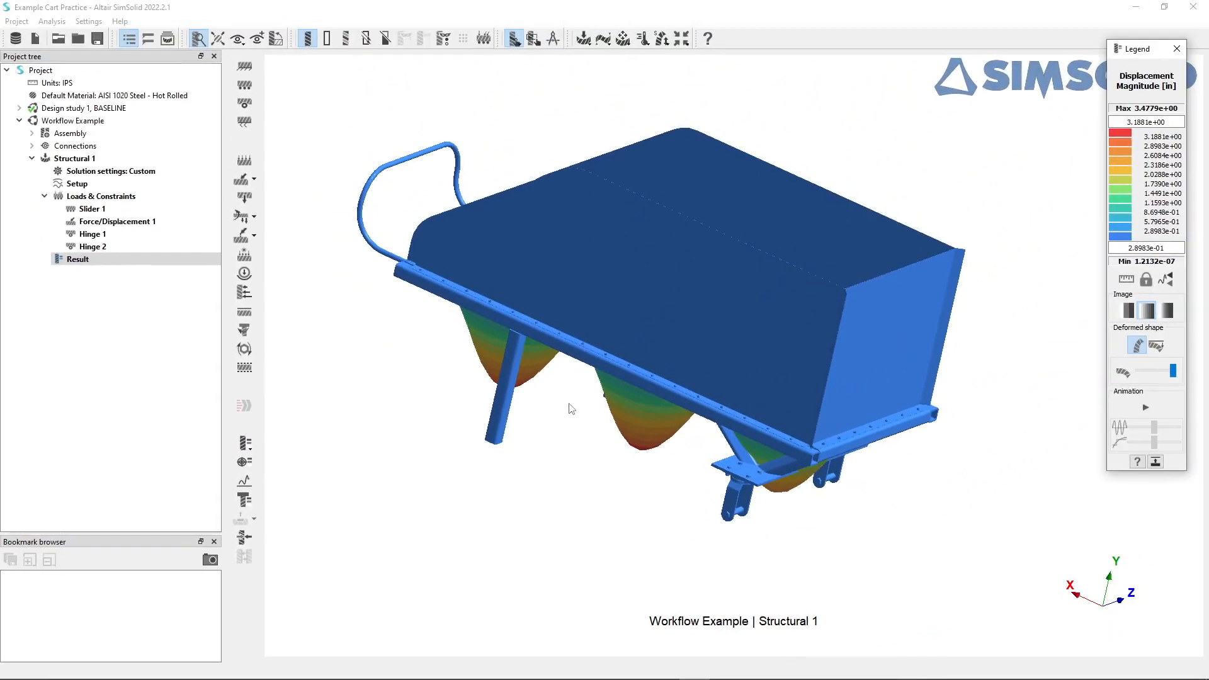
Set the deformation scale factor of the displacement plot to 1.
right_click_drag(623, 365, 597, 482)
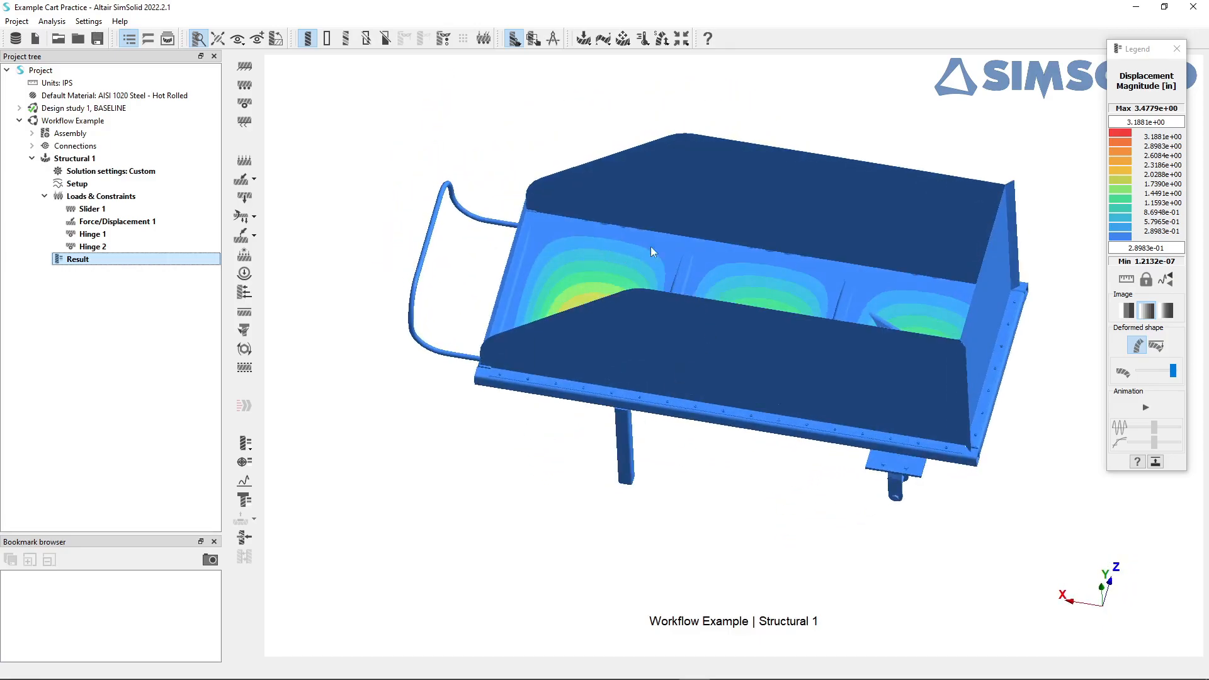
right_click_drag(728, 278, 632, 346)
right_click_drag(724, 330, 788, 228)
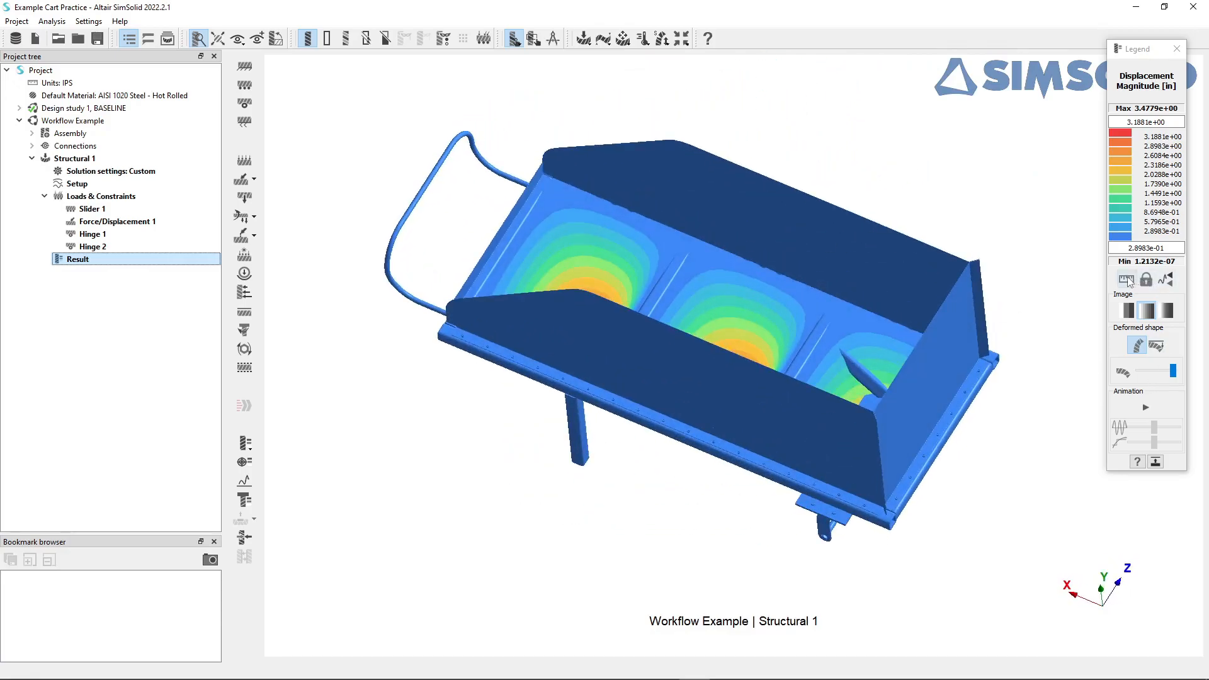
left_click(1163, 346)
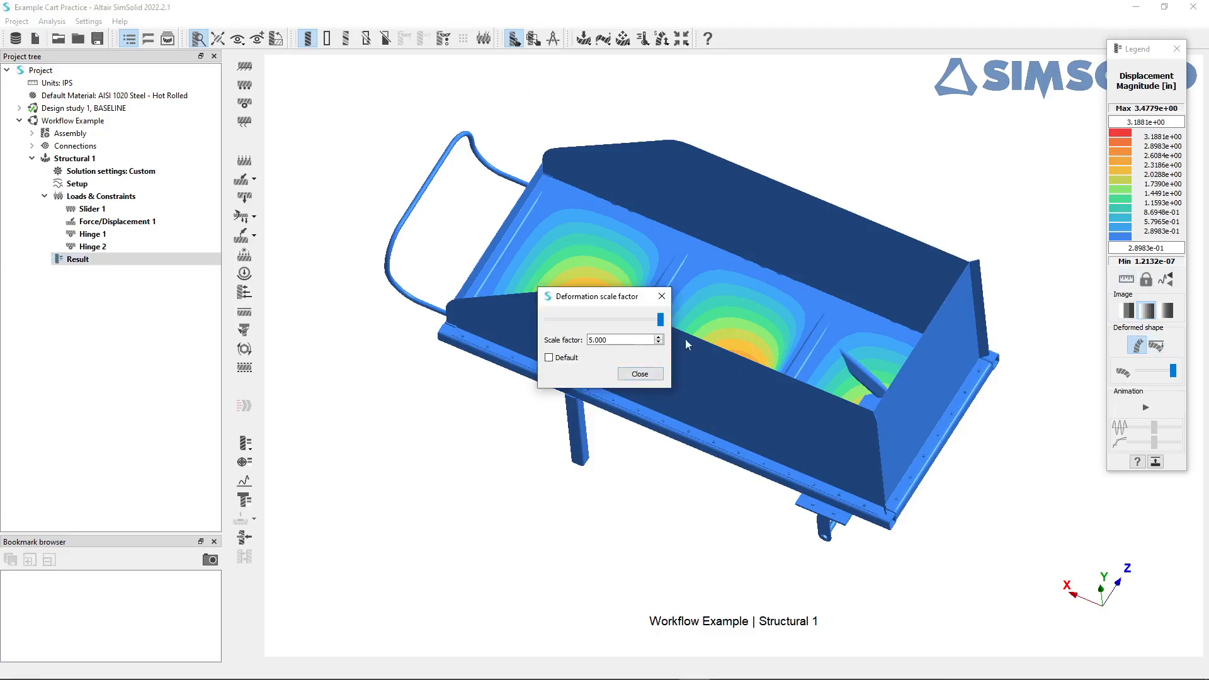
left_click_drag(631, 340, 564, 335)
type("1")
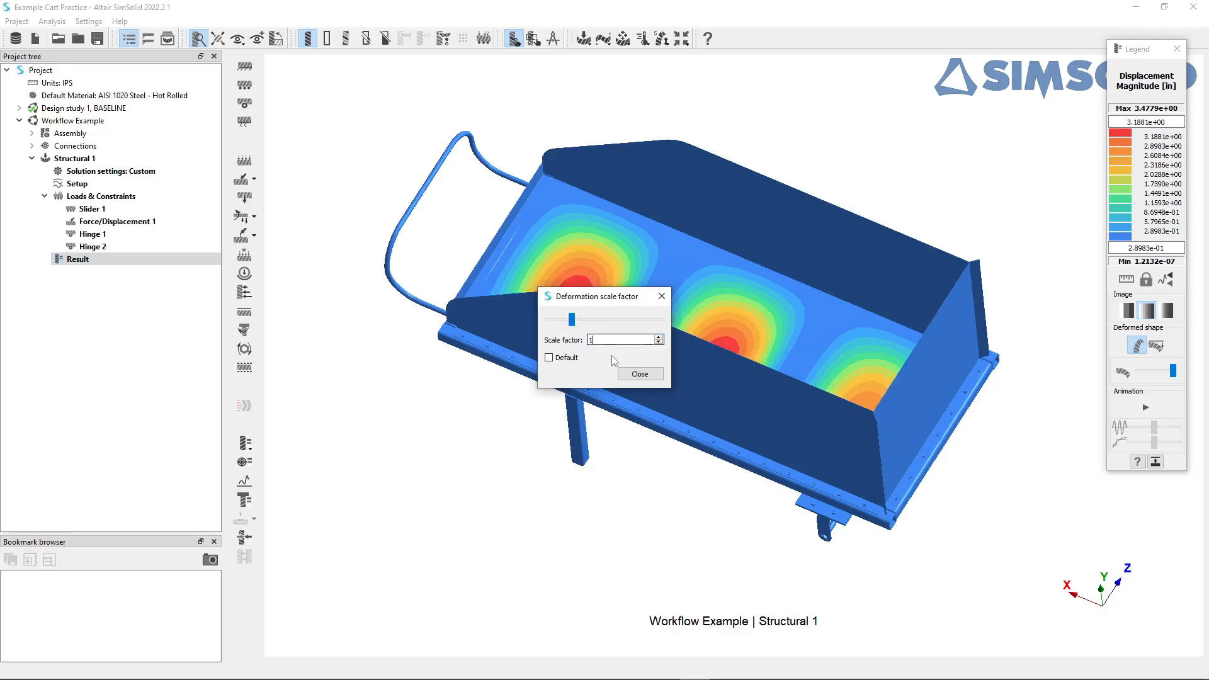
left_click(638, 375)
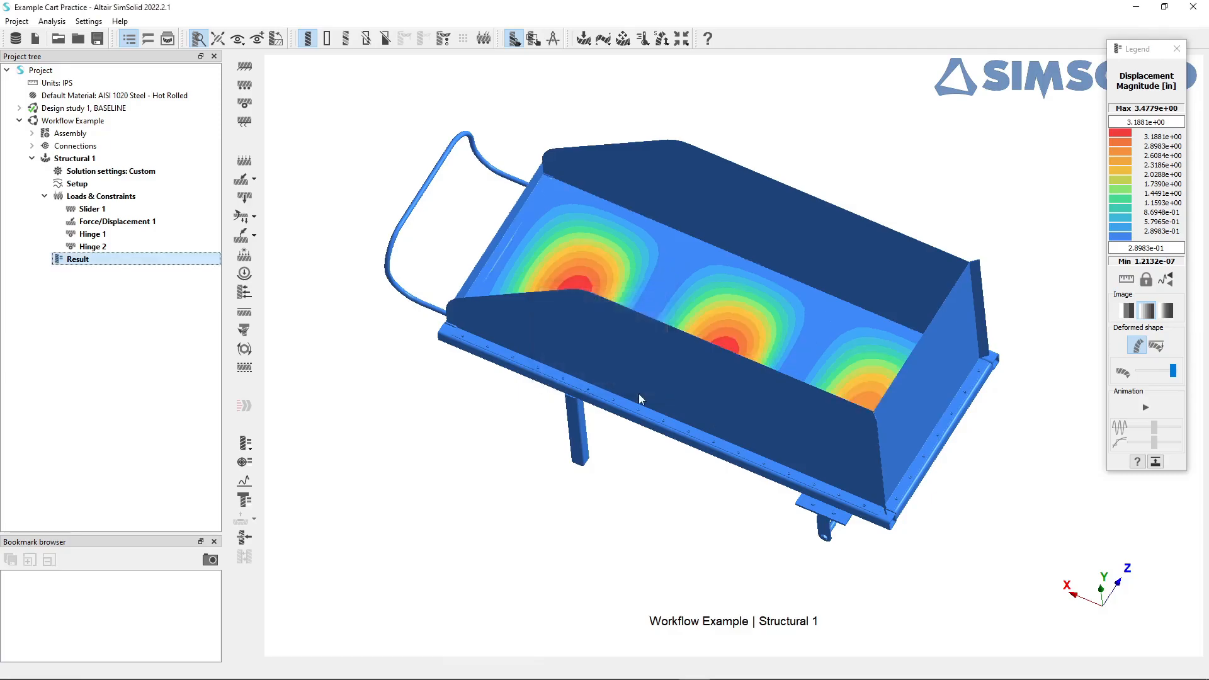
Examine the displacement contours on the cart's floor, sides and underside from several angles.
left_click_drag(681, 510, 866, 311)
mouse_move(889, 252)
left_mouse_down()
mouse_move(864, 297)
mouse_move(870, 259)
left_mouse_up()
right_click_drag(886, 197, 784, 336)
mouse_move(742, 369)
left_mouse_down()
mouse_move(727, 378)
mouse_move(728, 351)
left_mouse_up()
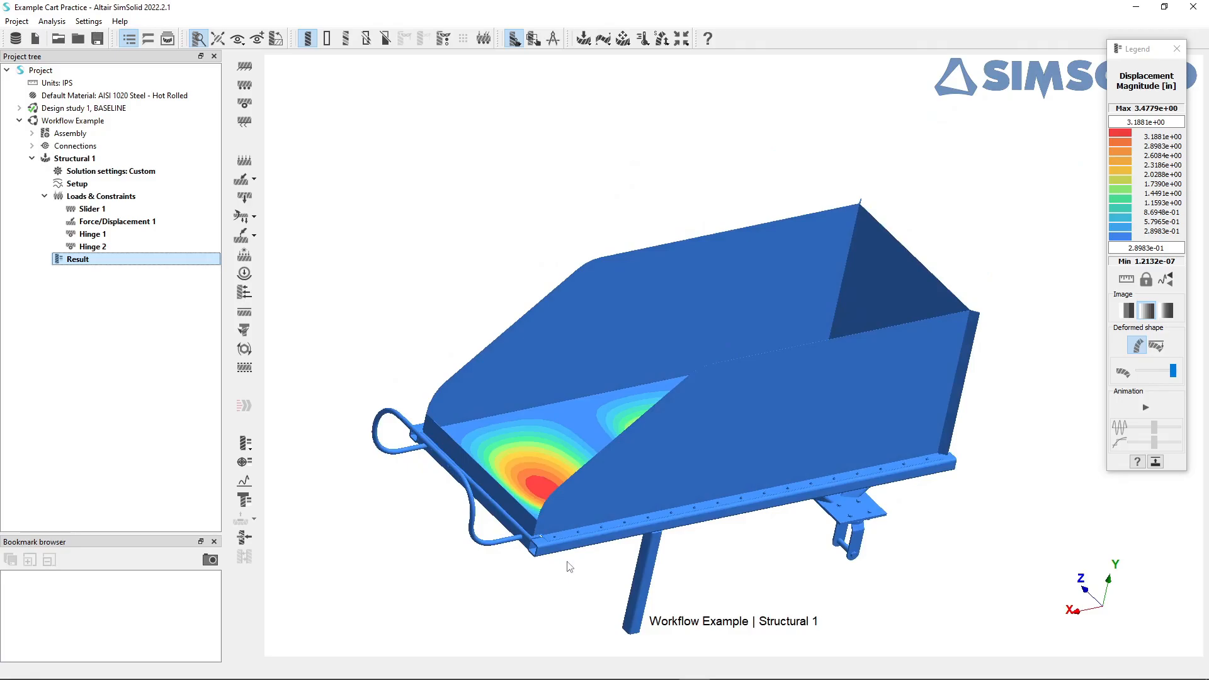
left_click_drag(758, 482, 640, 394)
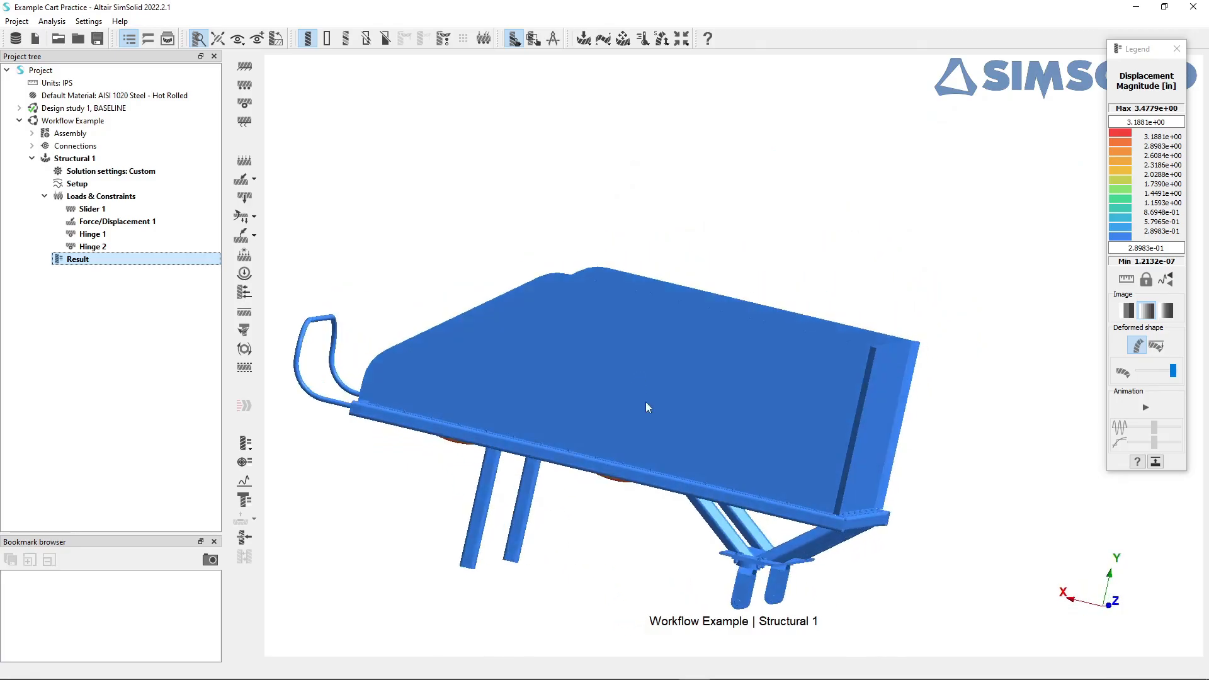
right_click_drag(661, 542, 709, 463)
left_click_drag(817, 401, 815, 524)
left_click_drag(807, 401, 723, 291)
left_click_drag(670, 412, 689, 321)
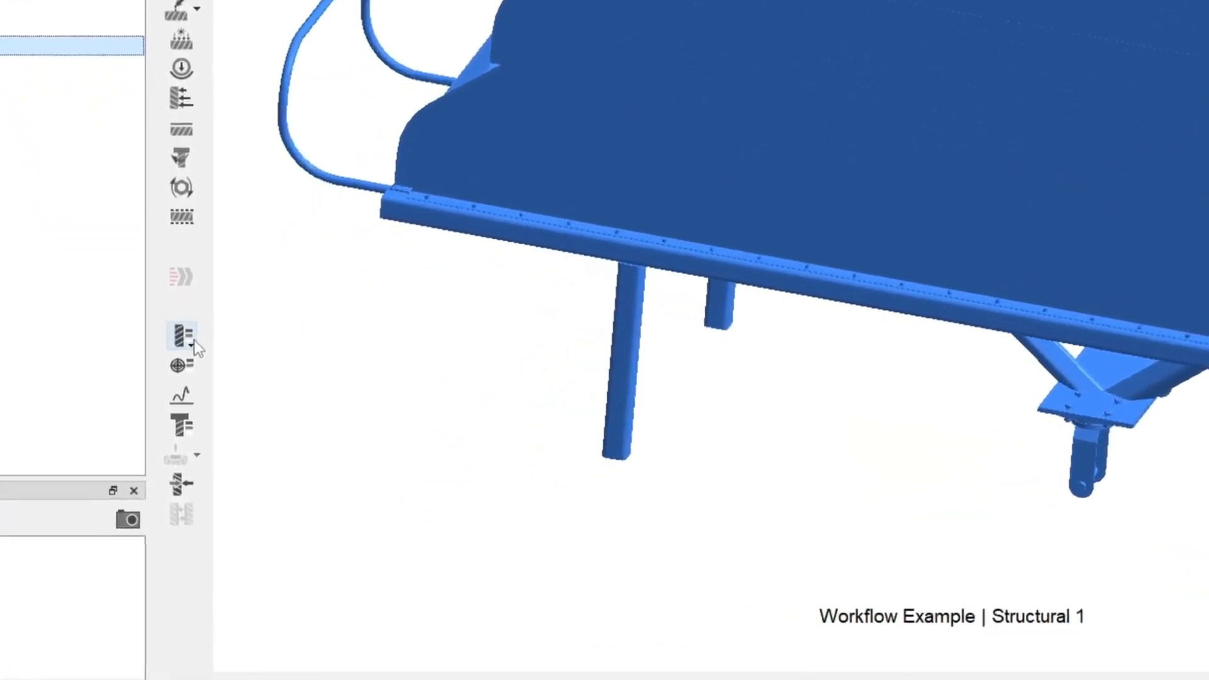
Display the Signed Von Mises Stress contour plot for the Structural 1 result.
left_click(194, 340)
mouse_move(277, 364)
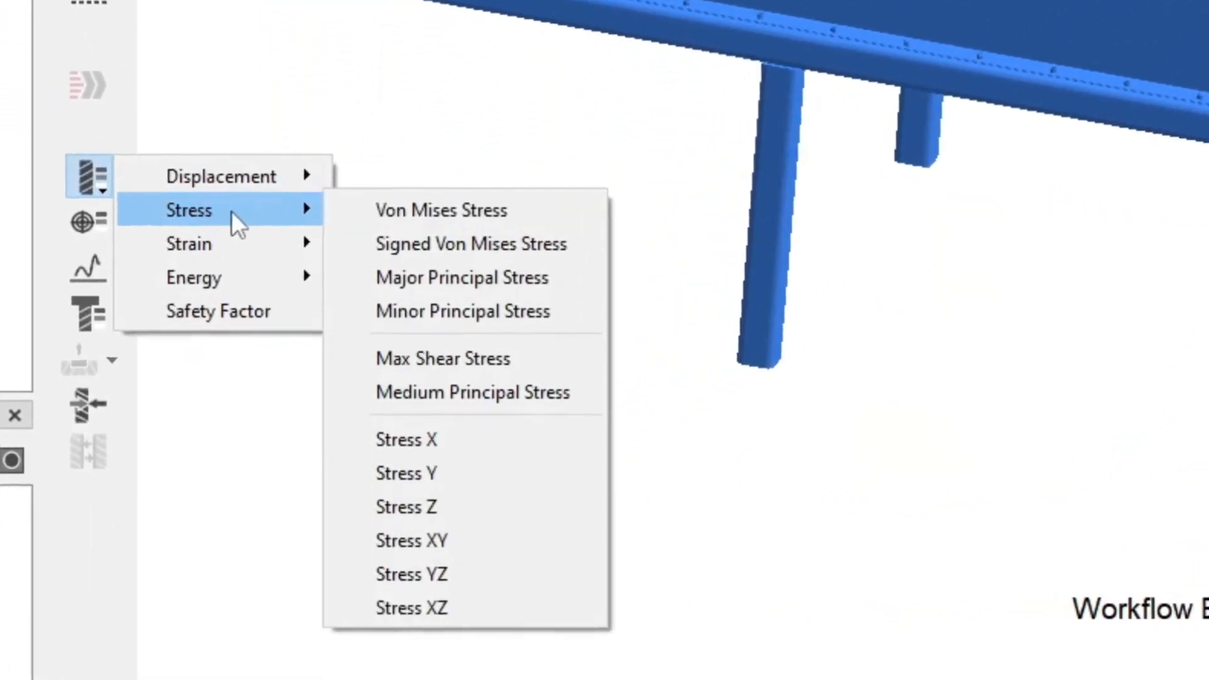
left_click(412, 362)
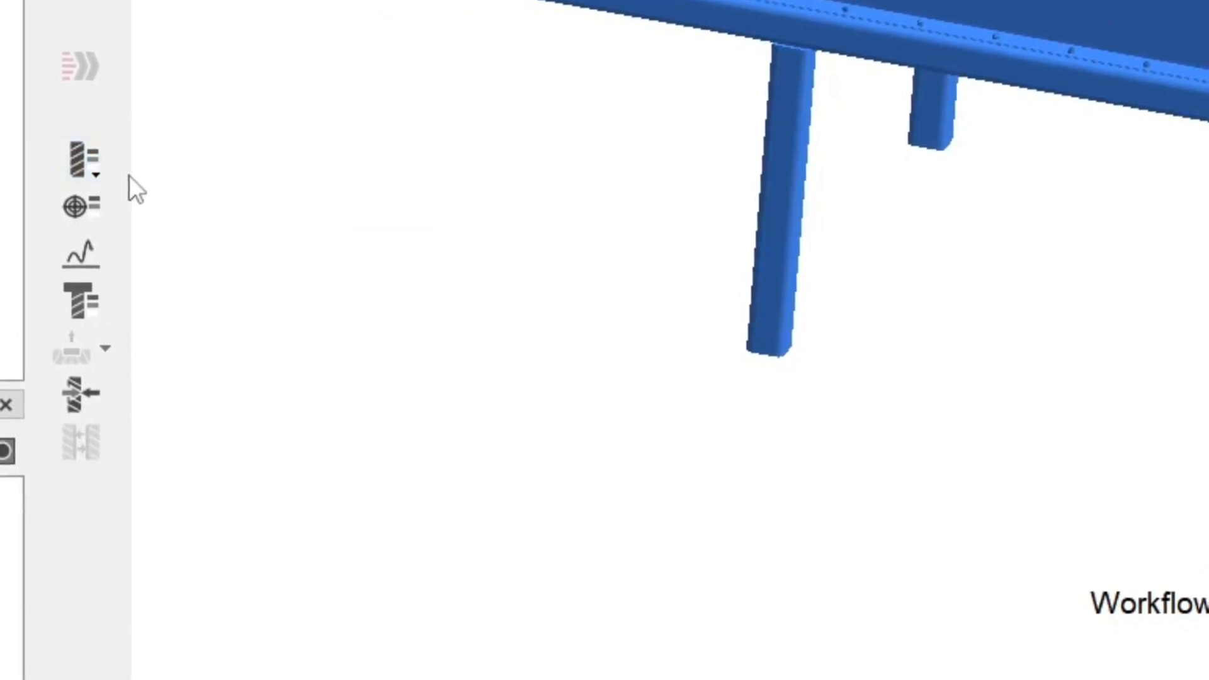
left_click(94, 163)
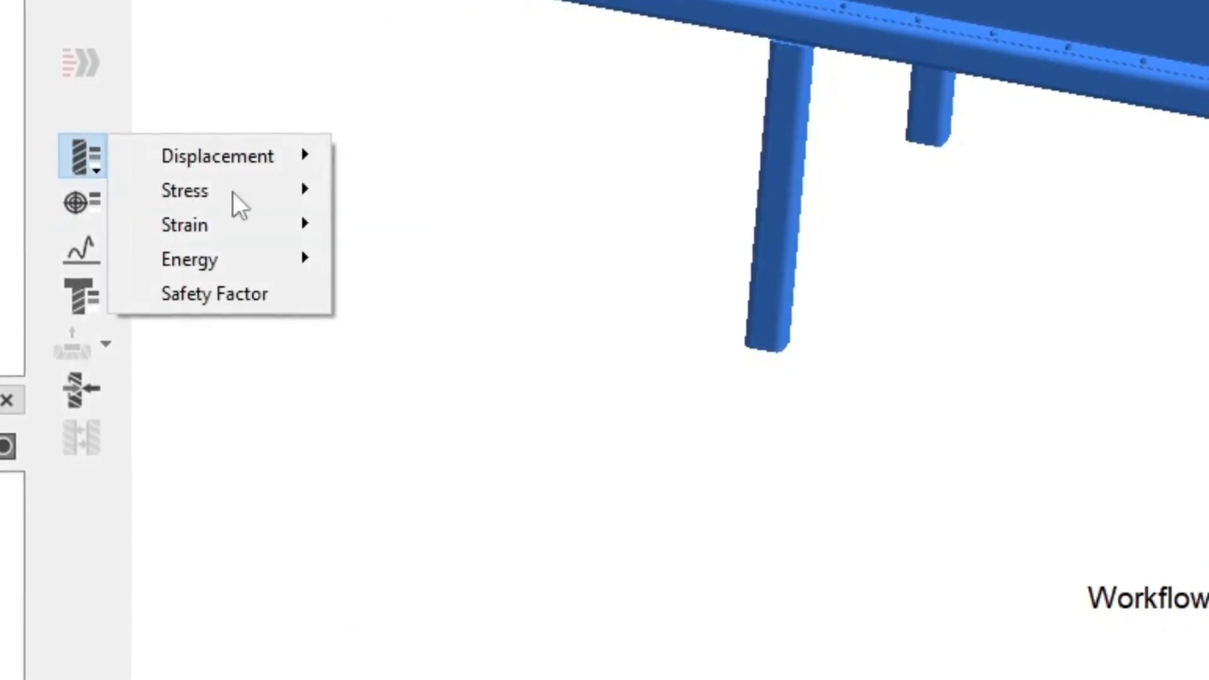
mouse_move(183, 189)
left_click(475, 223)
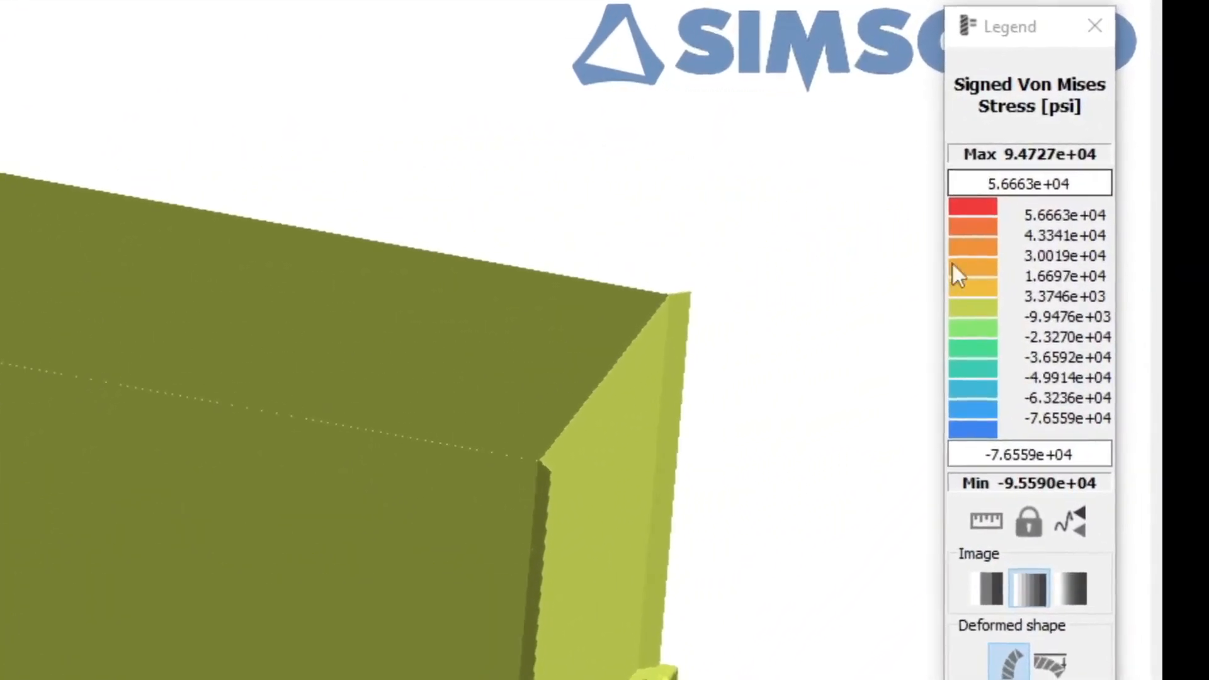
Move the legend clear of the window edge and set its stress range from -10000 to 10000 psi.
left_click_drag(1029, 31, 948, 137)
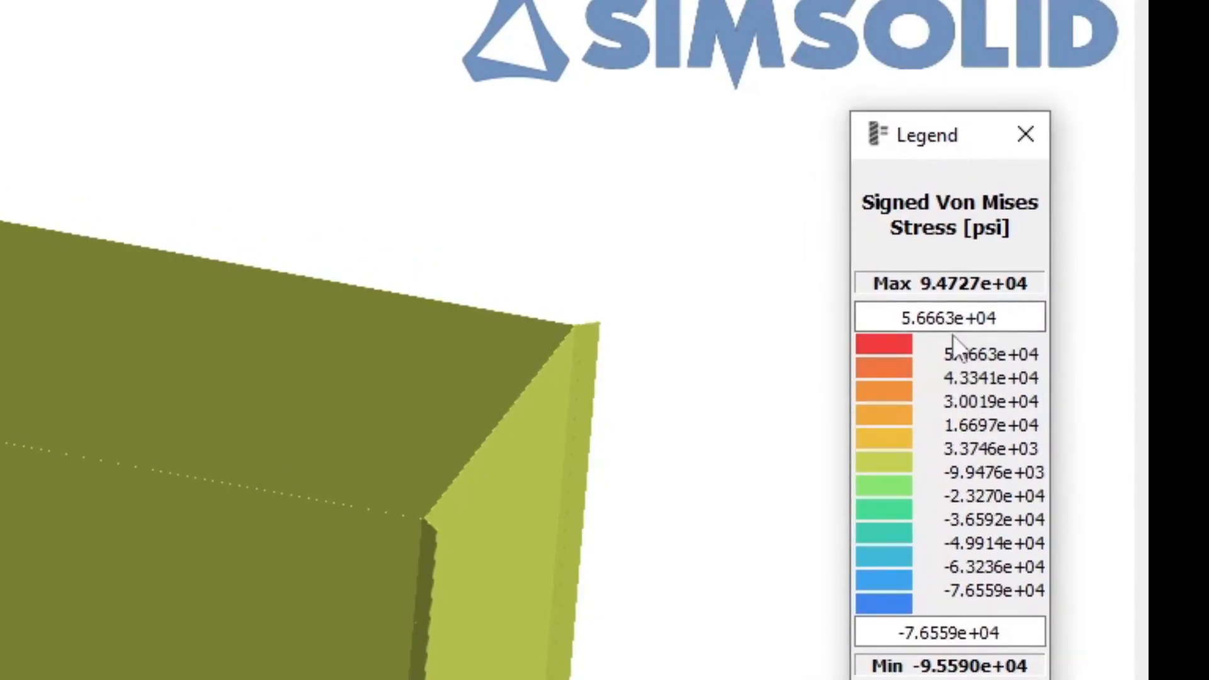
left_click_drag(1007, 316, 902, 319)
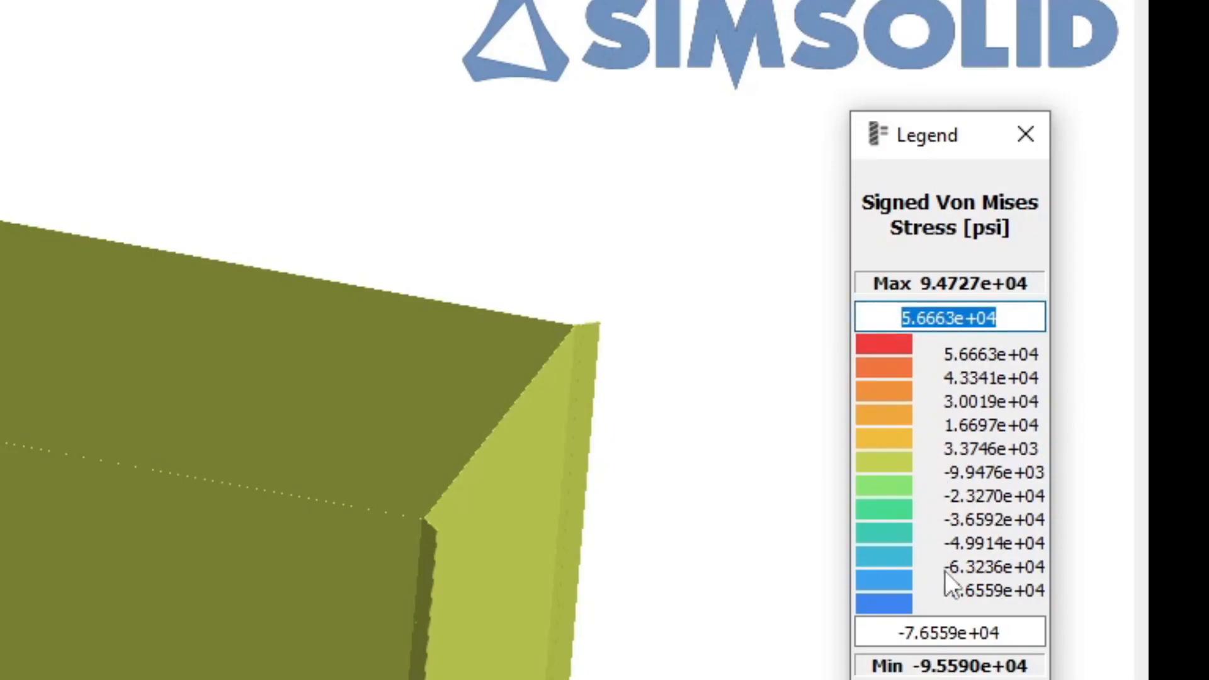
type("10000")
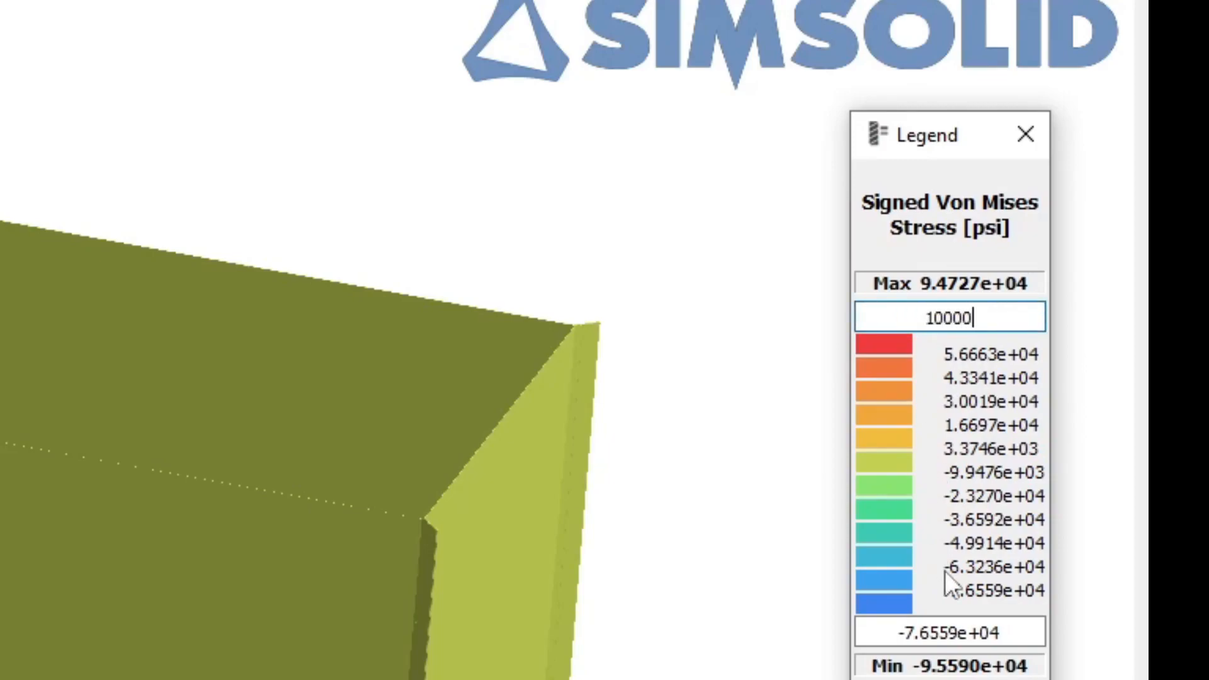
key("Tab")
type("-10000")
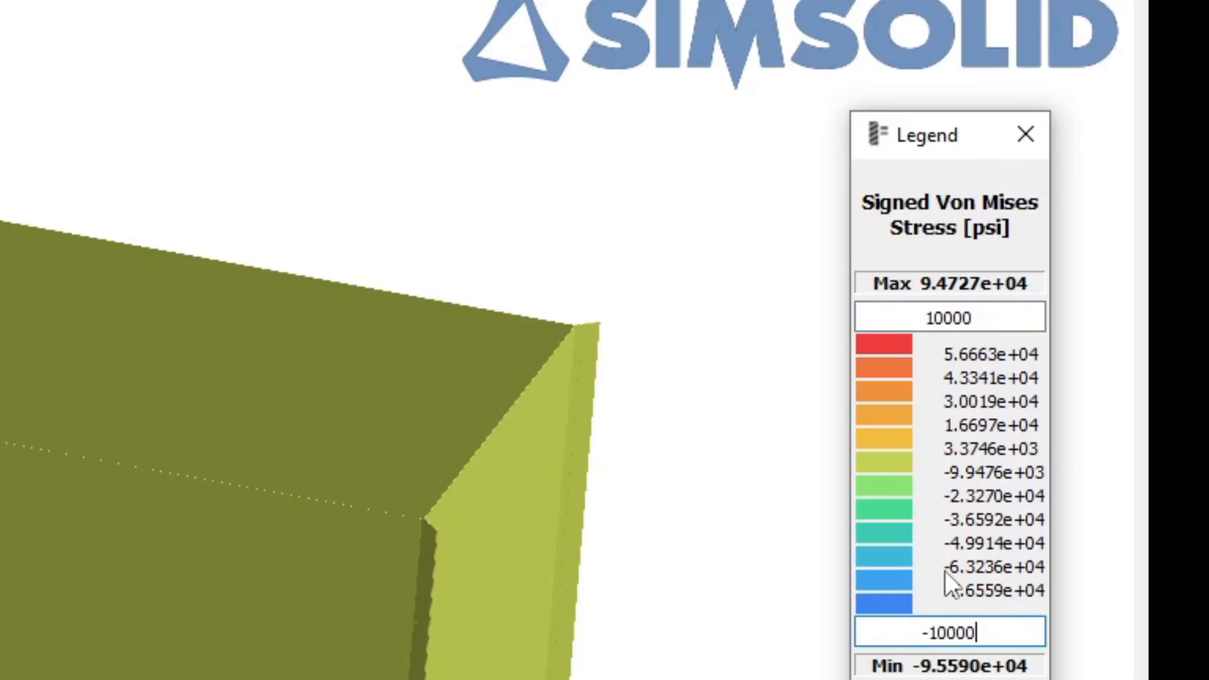
key("Return")
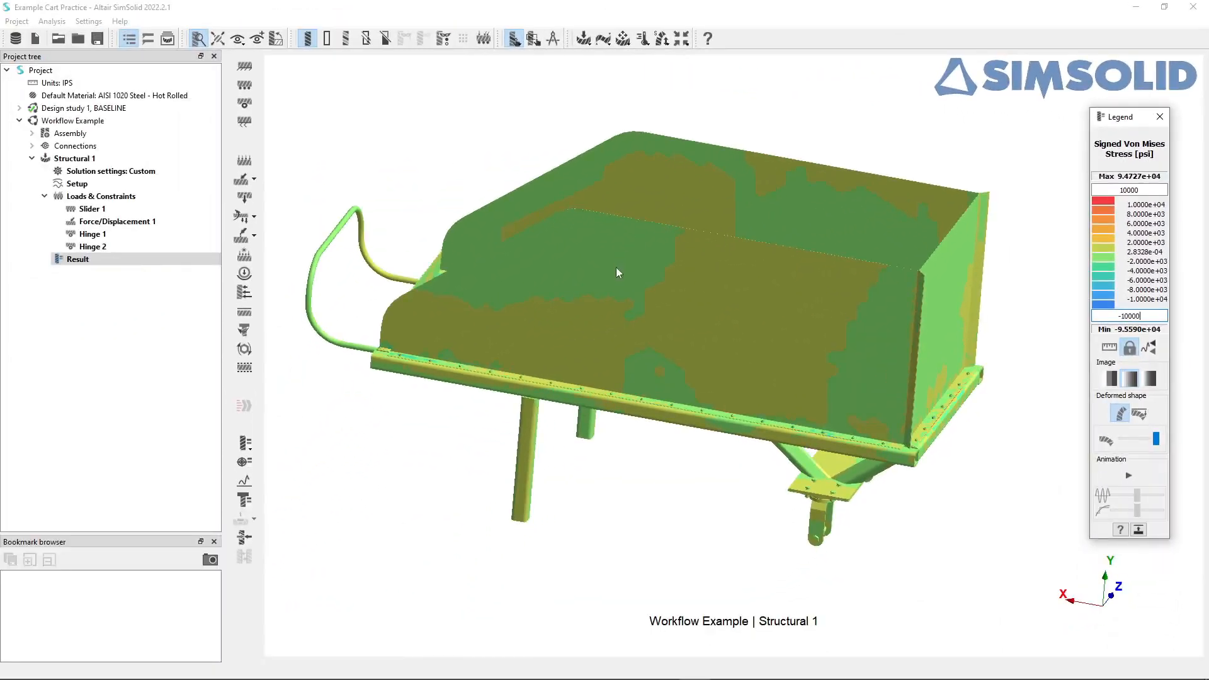
Examine the signed von Mises stress on the cart's floor, underside, legs and wheel brackets.
middle_click_drag(642, 290, 697, 375)
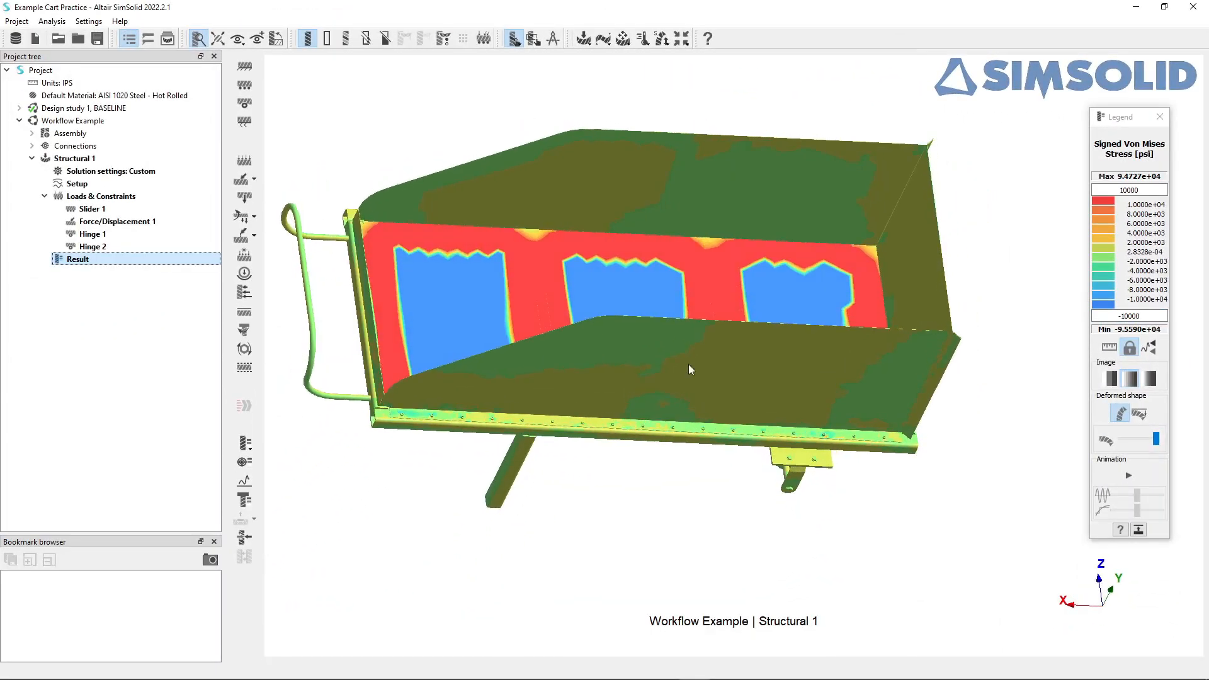
middle_click_drag(705, 281, 680, 215)
middle_click_drag(691, 374, 772, 268)
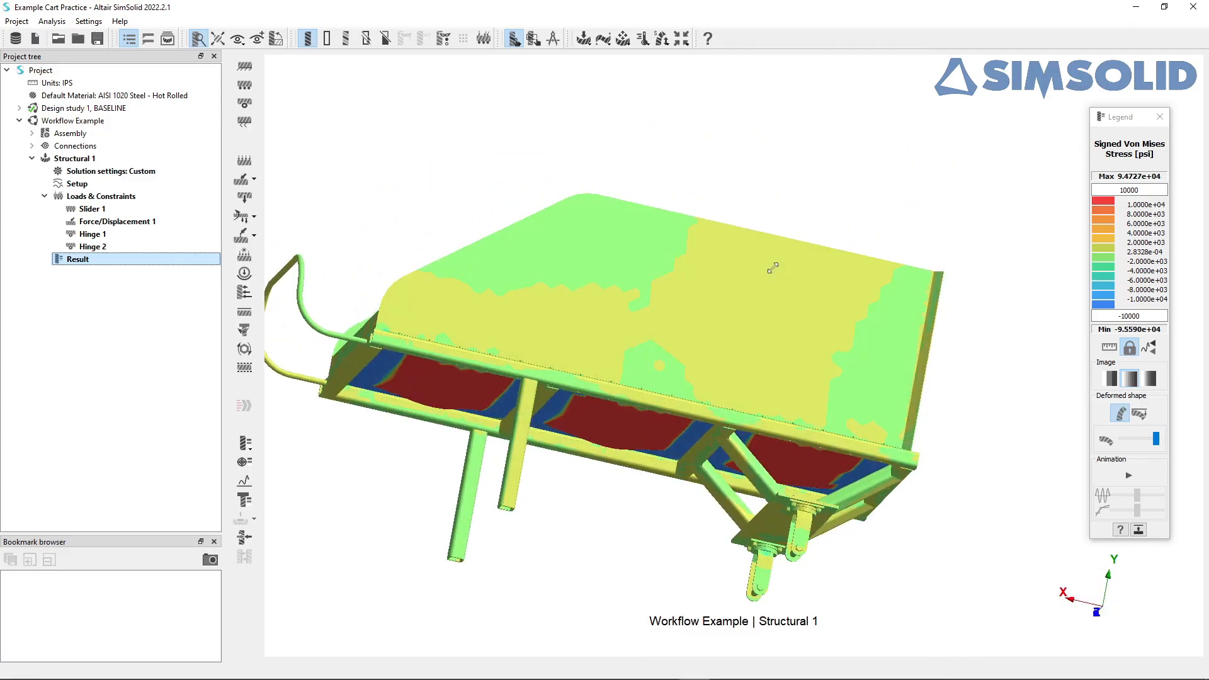
middle_click_drag(767, 386, 701, 437)
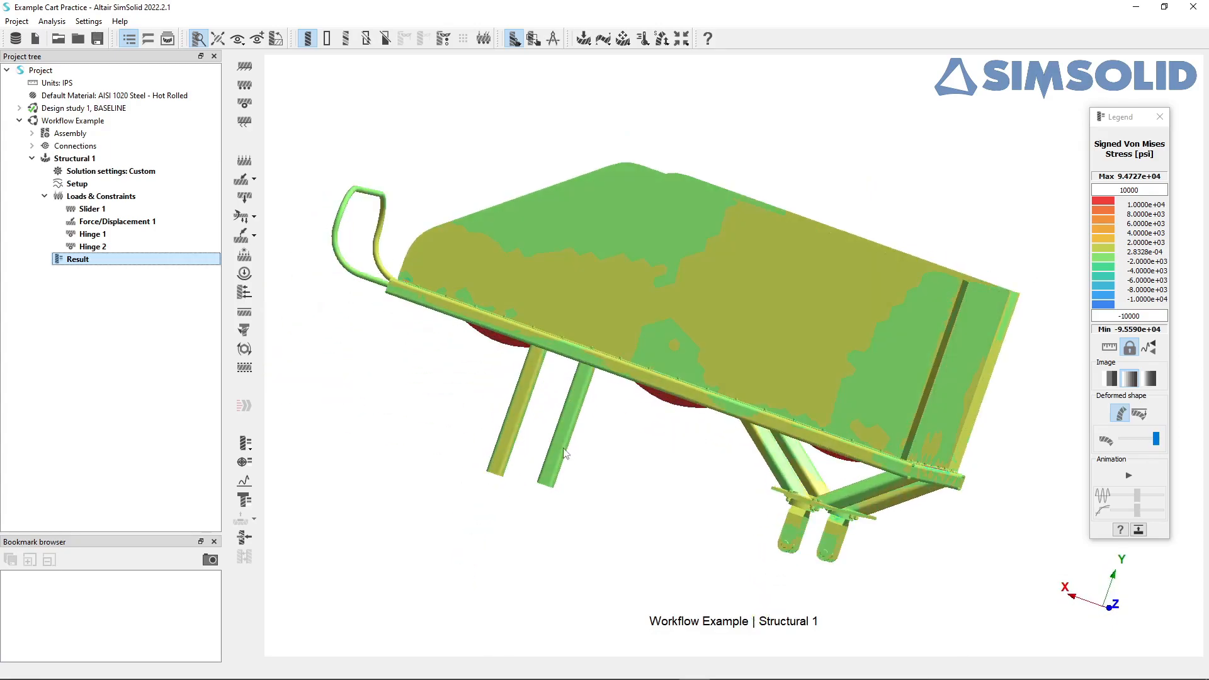
scroll(560, 435, "up", 5)
middle_click_drag(593, 399, 608, 384)
middle_click_drag(614, 334, 718, 398)
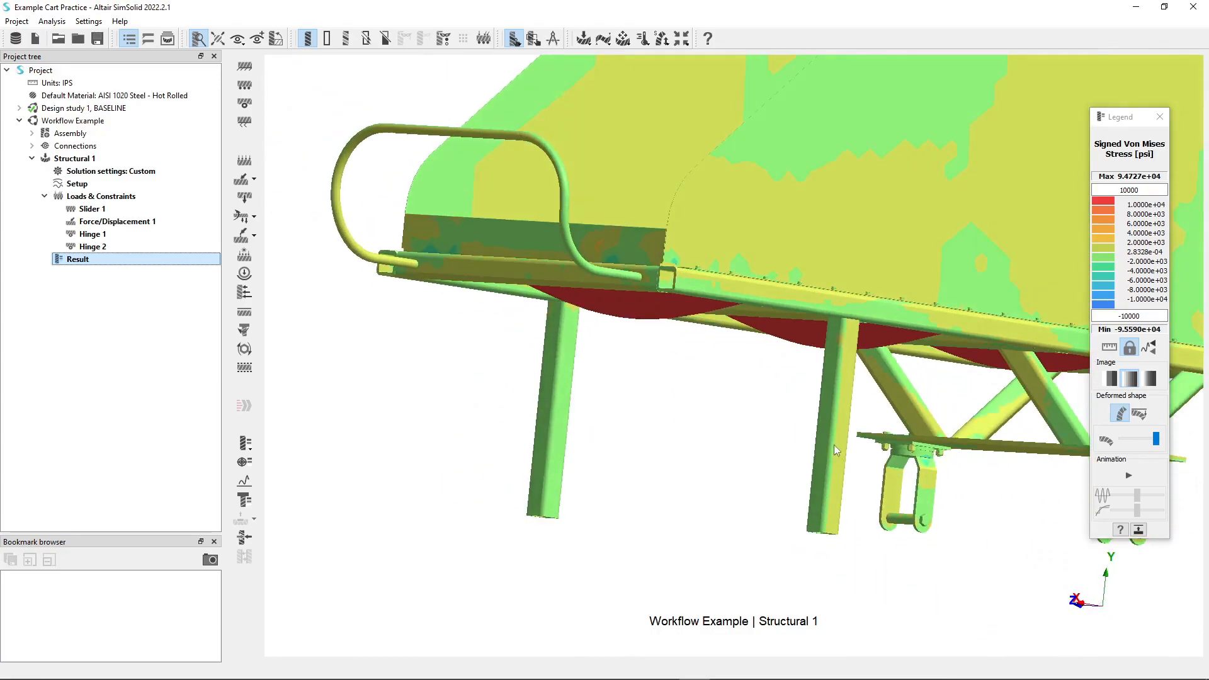
middle_click_drag(837, 427, 880, 460)
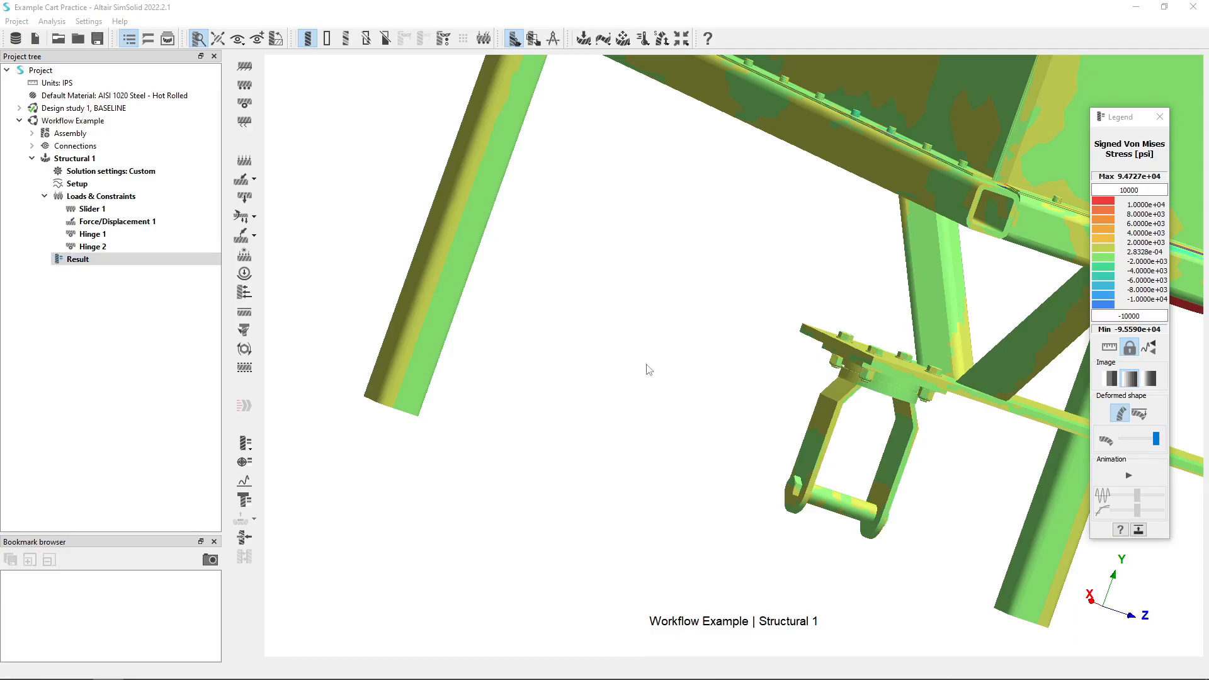
Review the overall stress distribution on the whole cart, including the side panels, handle and floor.
scroll(617, 380, "down", 6)
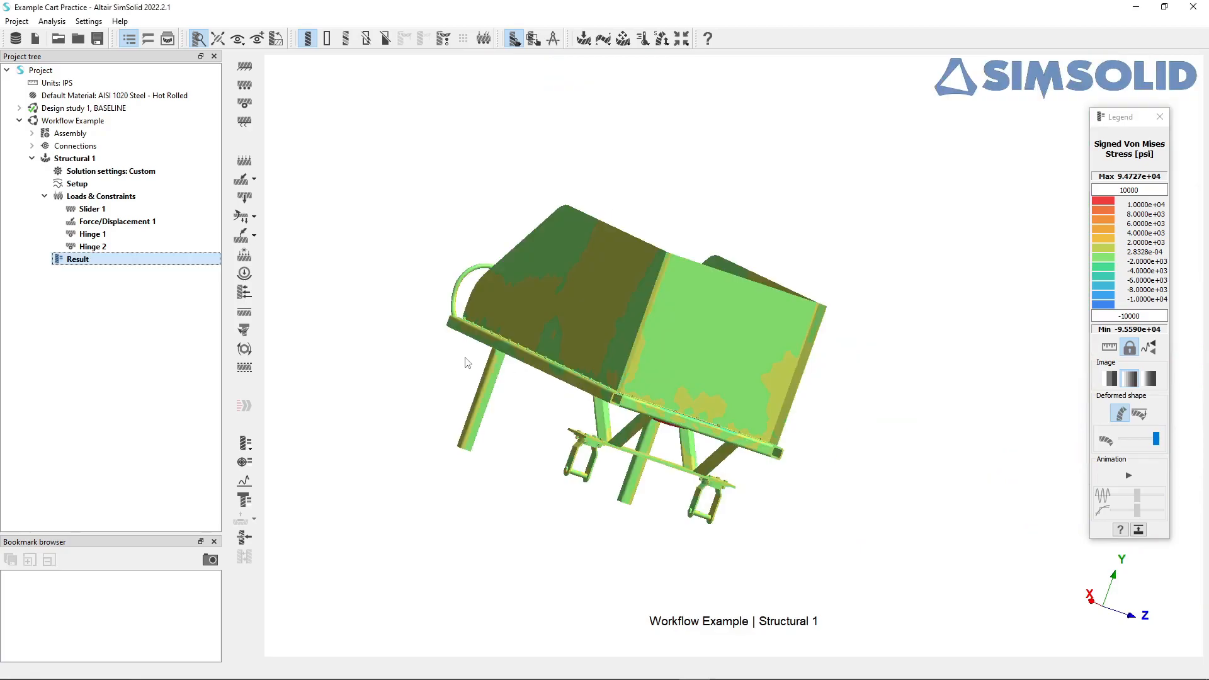
left_click_drag(466, 363, 491, 309)
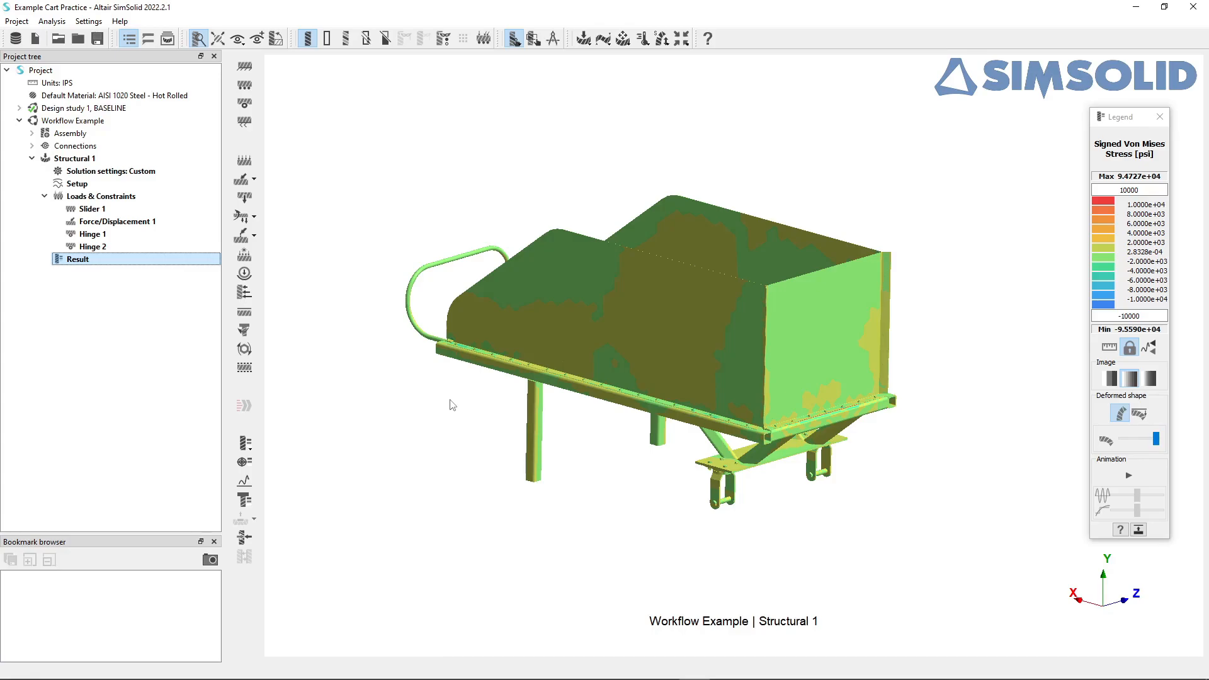
left_click_drag(408, 400, 494, 413)
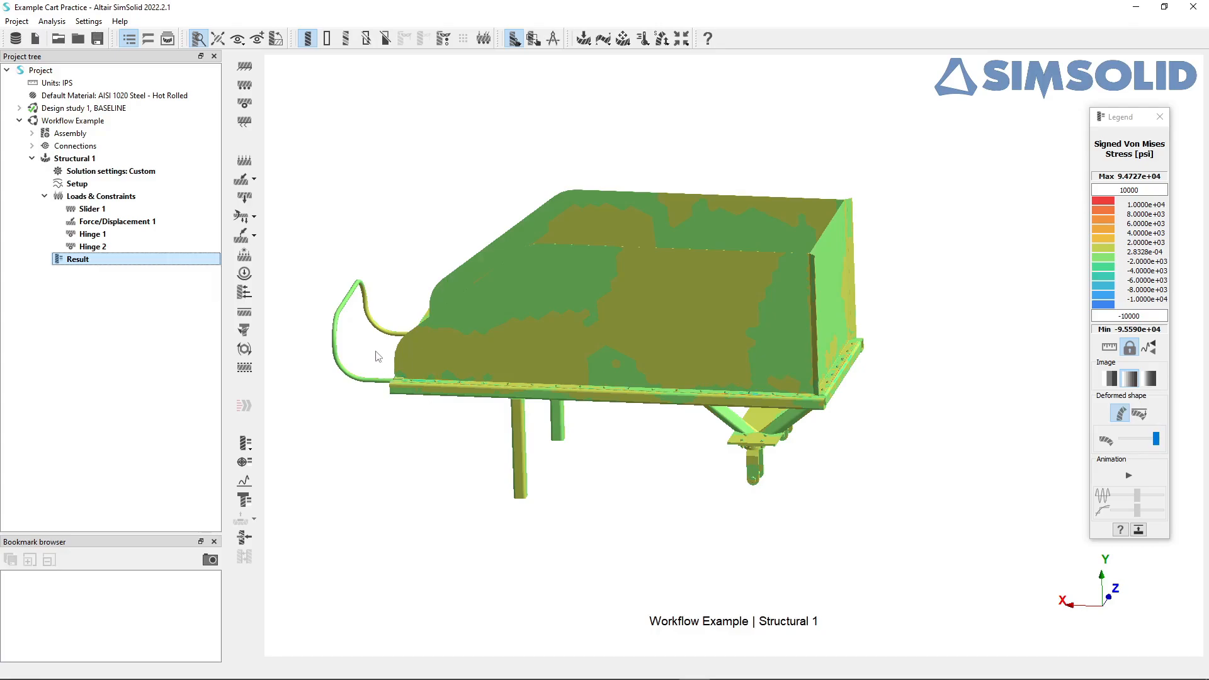
middle_click_drag(377, 349, 466, 366)
right_click_drag(371, 268, 482, 278)
middle_click_drag(439, 290, 534, 354)
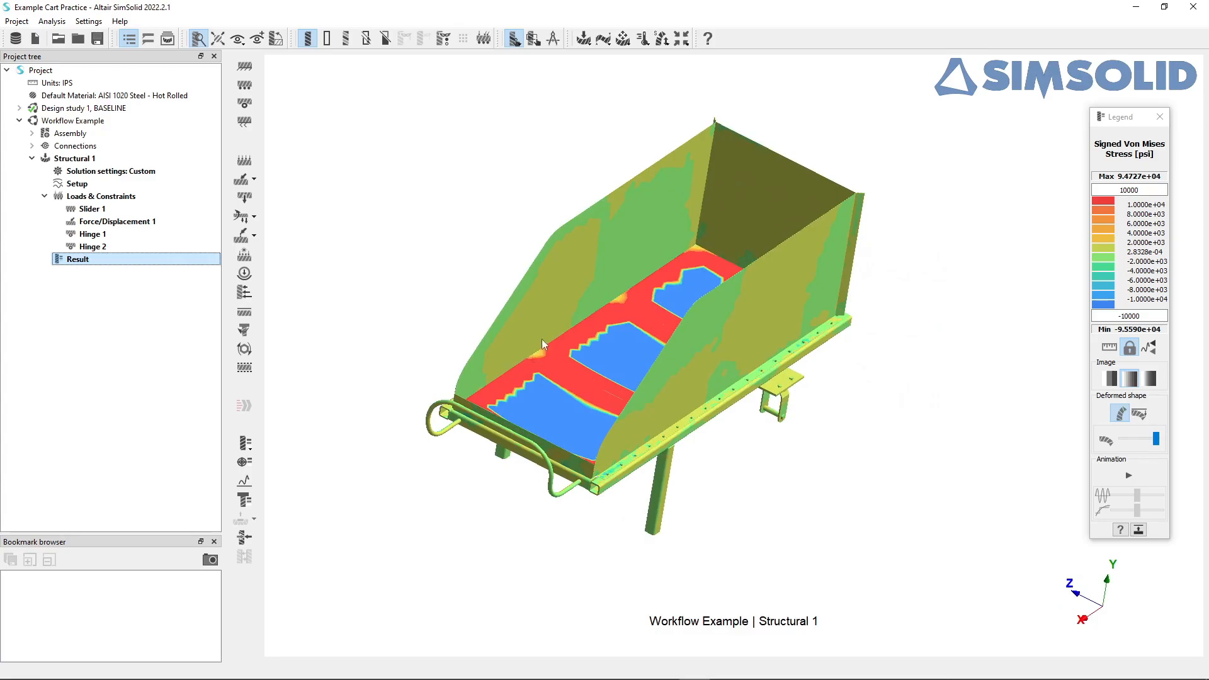
middle_click_drag(697, 459, 687, 440)
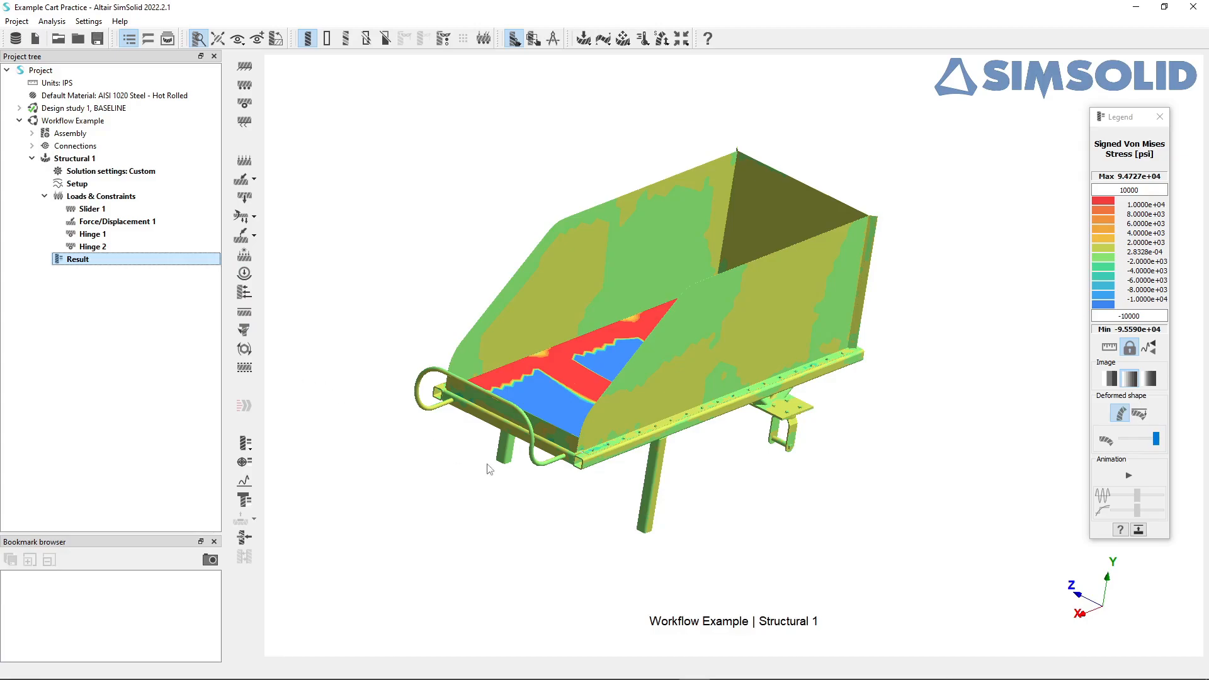
left_click_drag(493, 460, 511, 448)
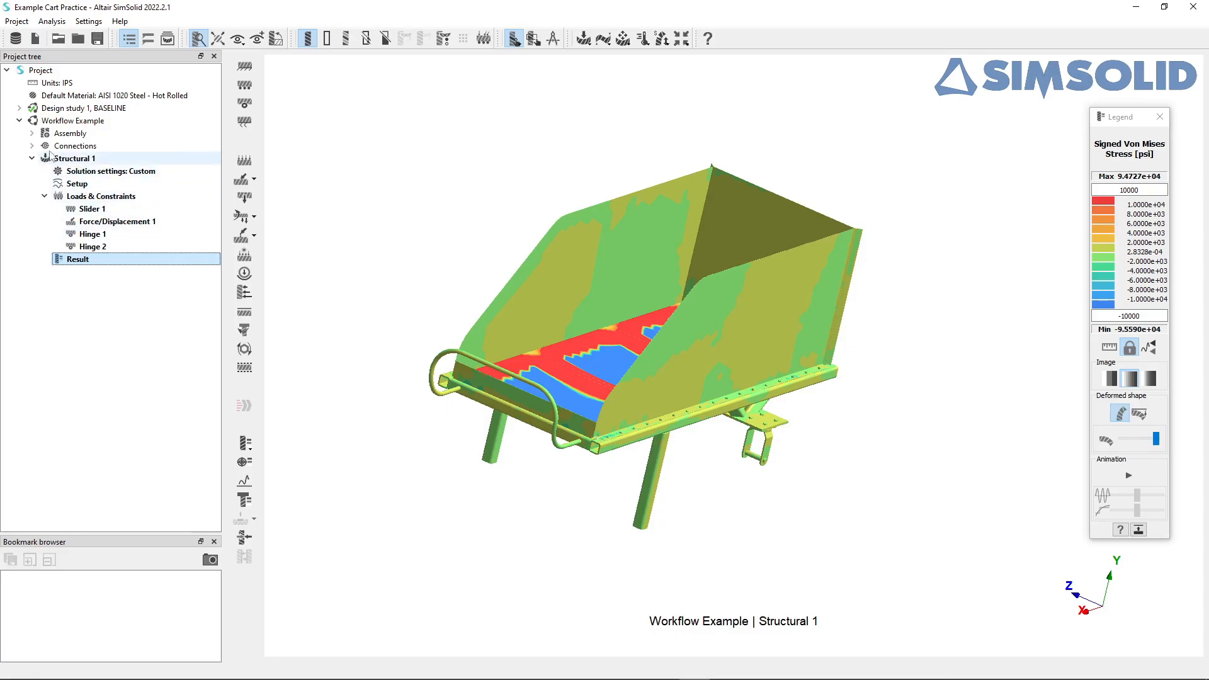
Inspect bonded fastener Connection 4 between the bolt and nut at the wheel bracket, and collapse the fastener connections list.
left_click(32, 146)
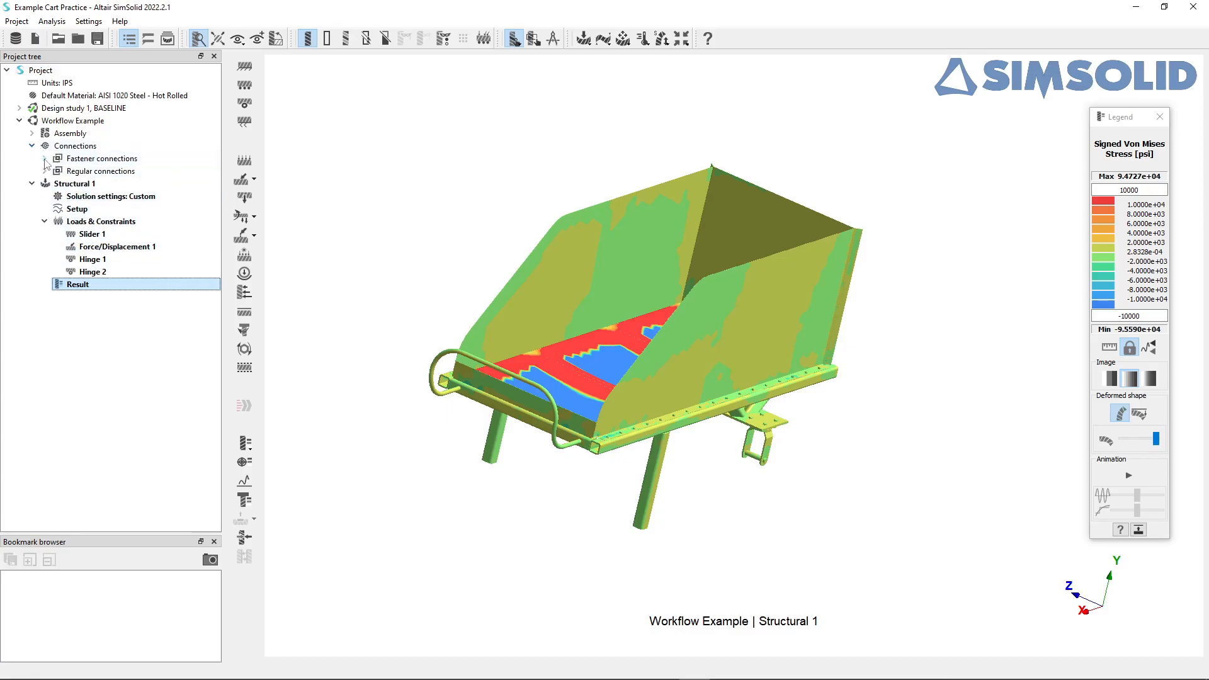
left_click(44, 159)
left_click(136, 209)
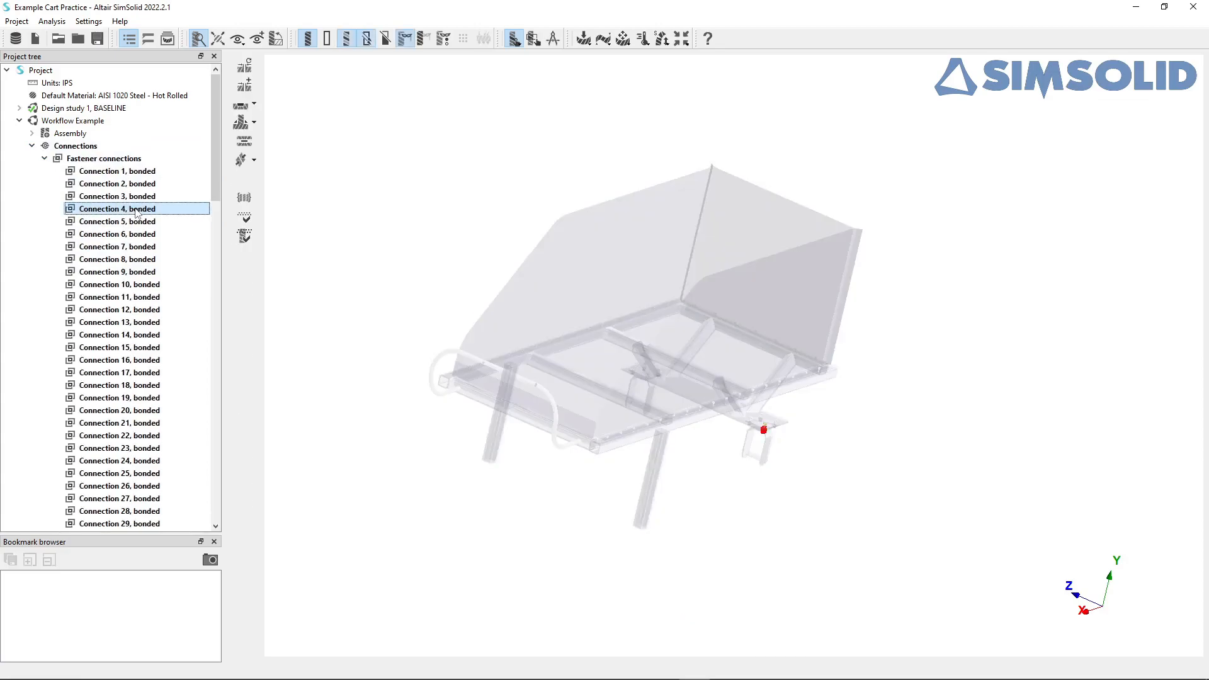
scroll(764, 433, "up", 5)
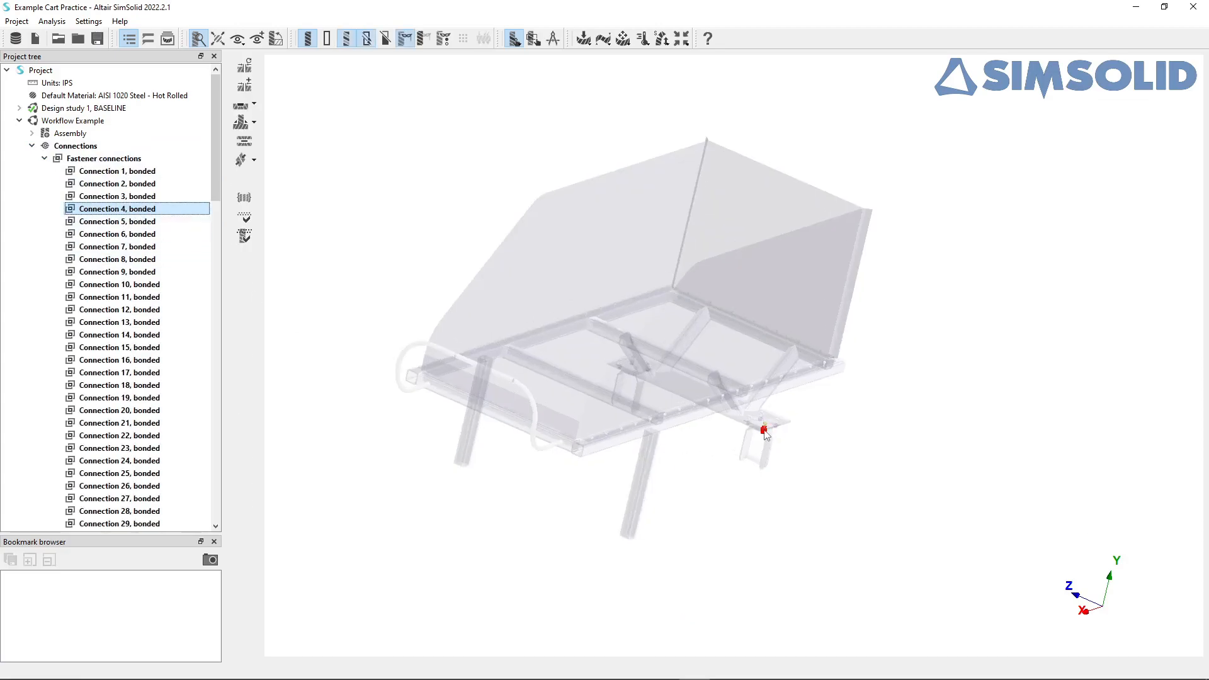
scroll(763, 434, "up", 5)
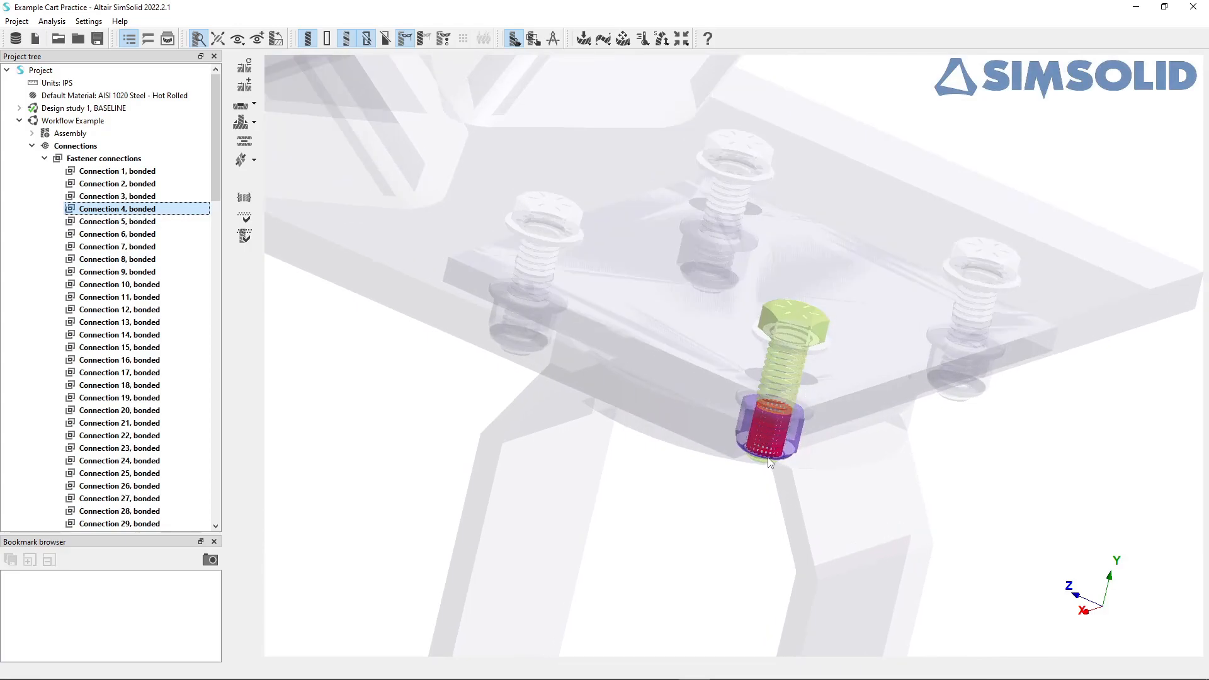
scroll(597, 435, "down", 3)
scroll(596, 431, "down", 10)
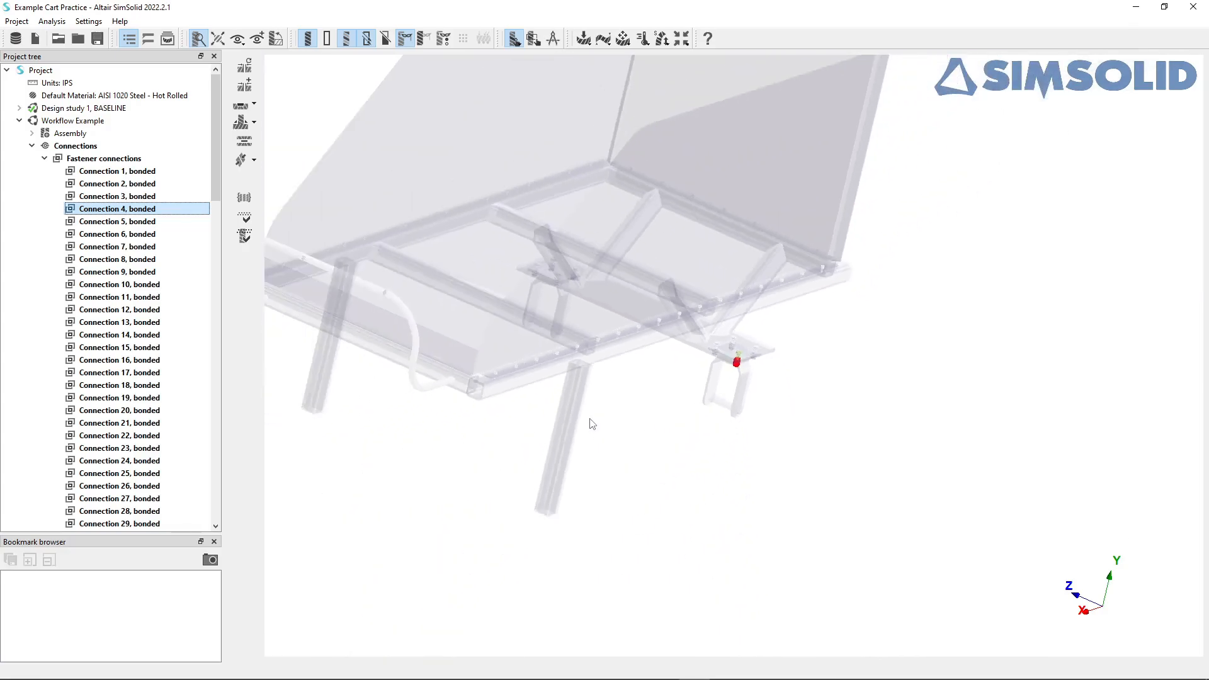
scroll(591, 419, "down", 3)
middle_click_drag(504, 193, 509, 269)
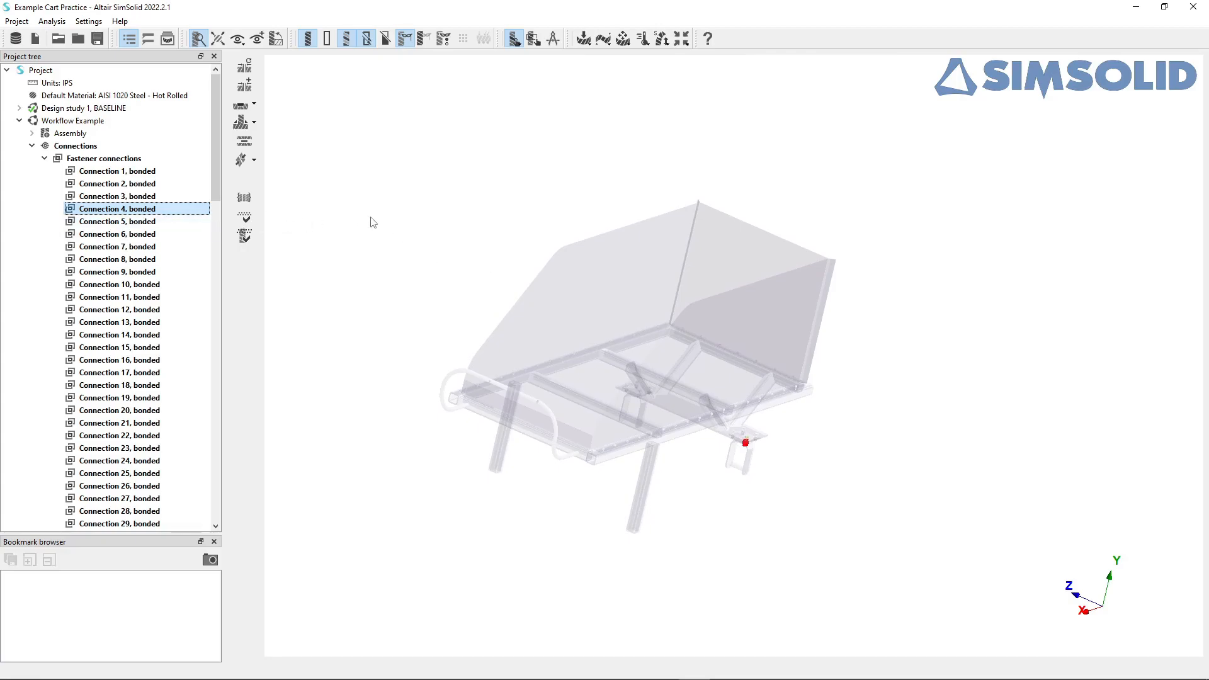
left_click(45, 159)
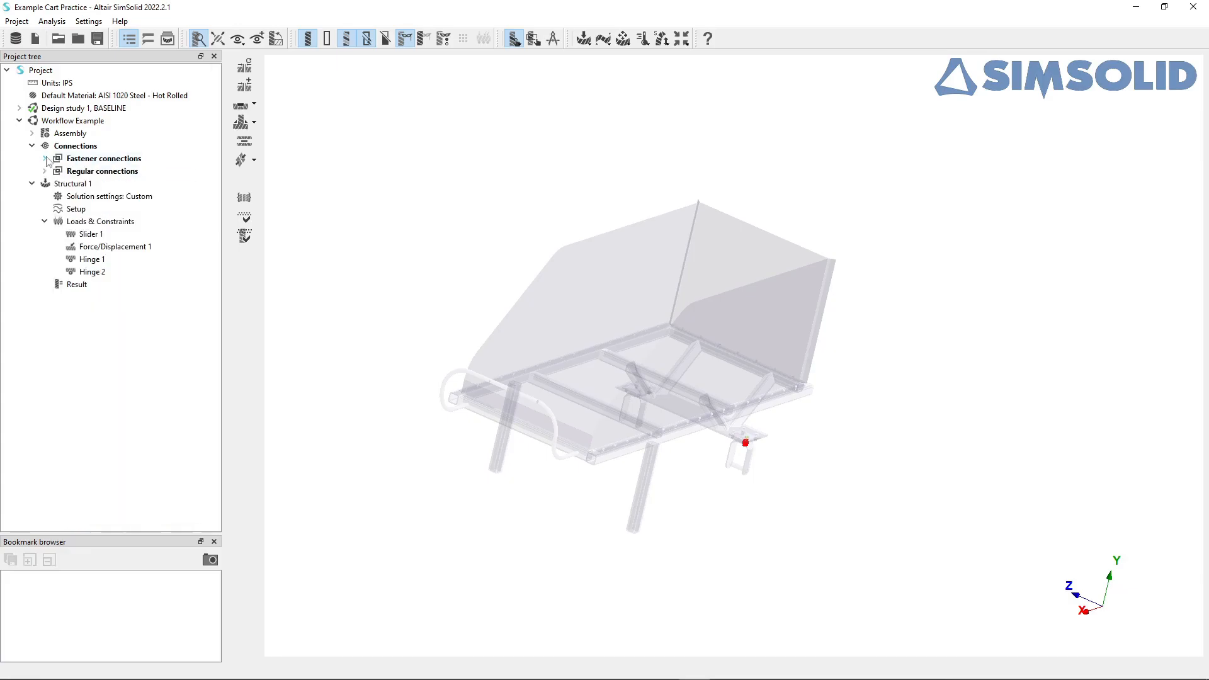